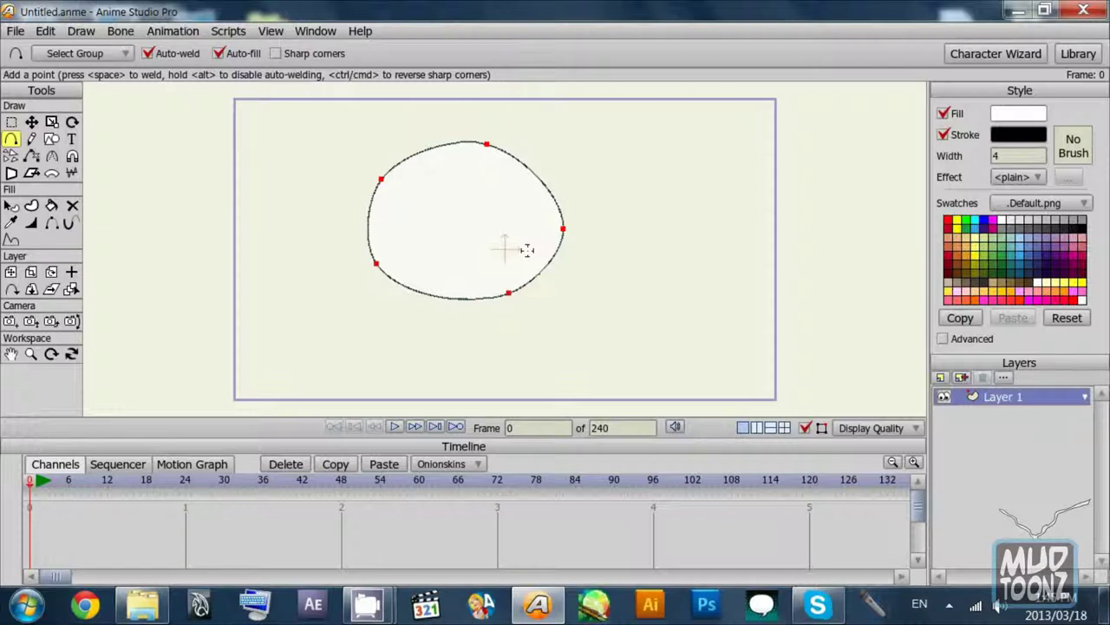
Step: Move the white shape to the middle of the canvas and pull its rightmost point slightly inward
{"action": "key", "text": "t"}
{"action": "left_click_drag", "start_coordinate": [449, 231], "coordinate": [483, 255]}
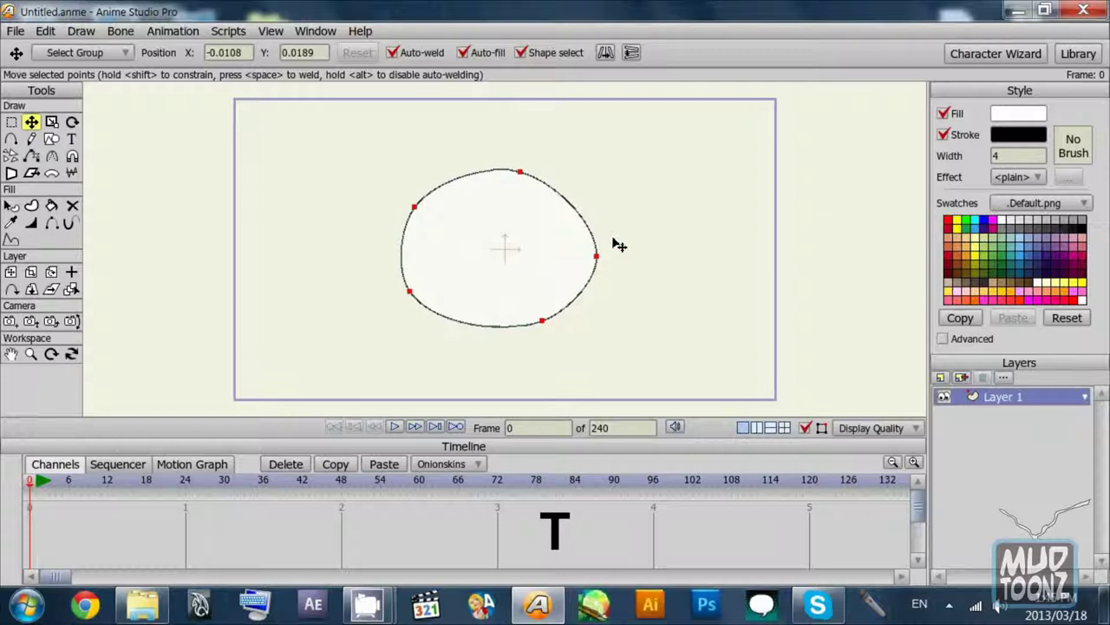
{"action": "key", "text": "g"}
{"action": "mouse_move", "coordinate": [621, 246]}
{"action": "left_mouse_down"}
{"action": "mouse_move", "coordinate": [592, 277]}
{"action": "mouse_move", "coordinate": [619, 256]}
{"action": "left_mouse_up"}
{"action": "key", "text": "t"}
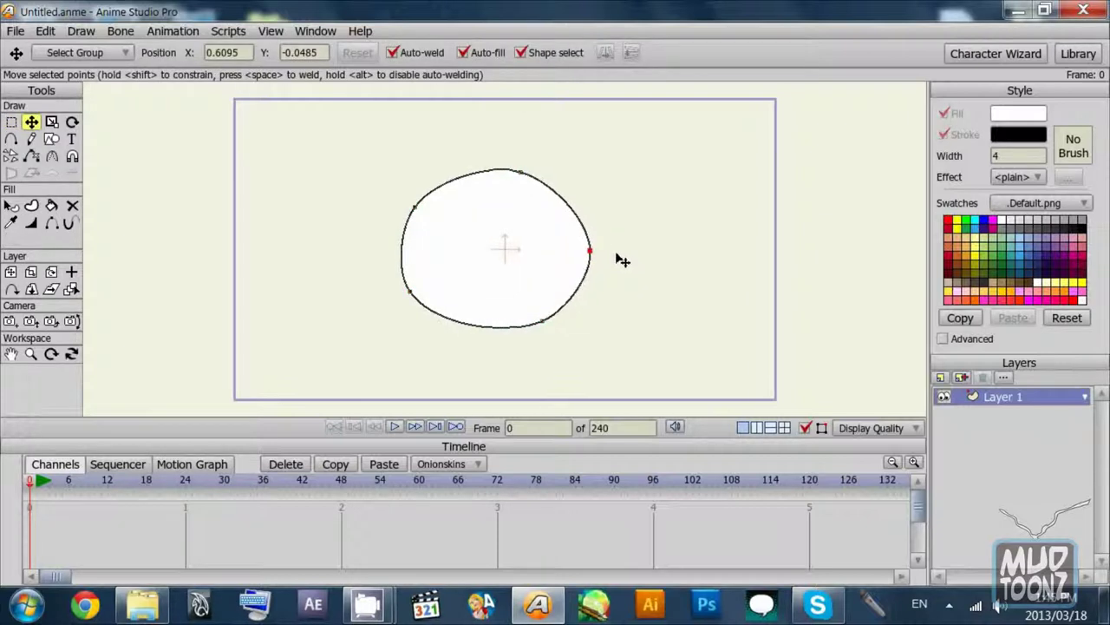
Step: Select all points of the white shape and shift the whole shape slightly to the left
{"action": "key", "text": "g"}
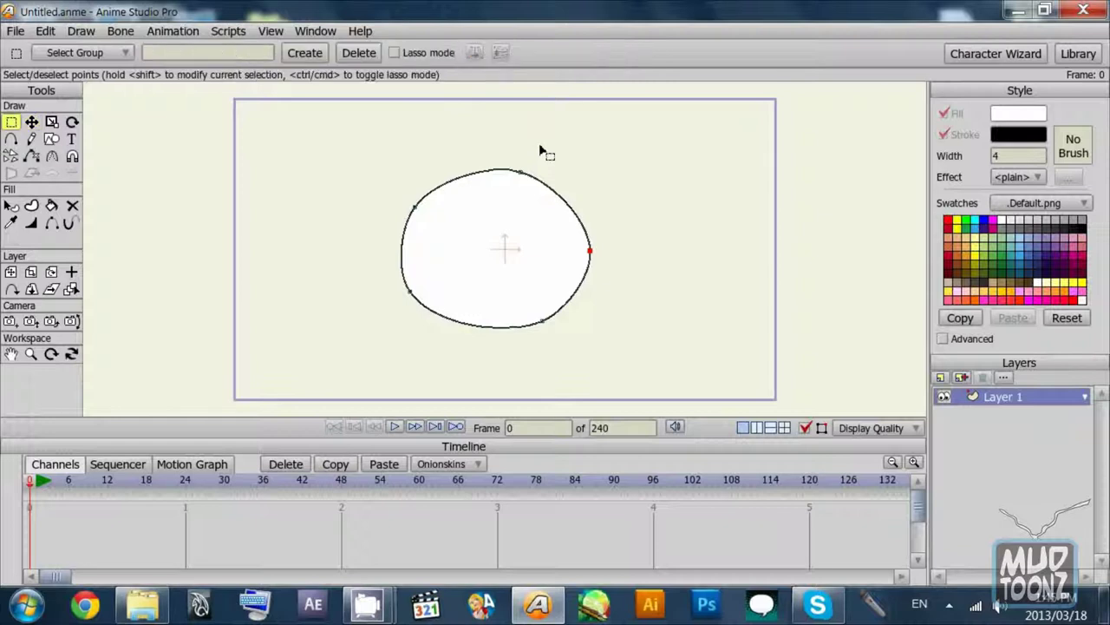
{"action": "left_click_drag", "start_coordinate": [541, 138], "coordinate": [510, 186]}
{"action": "key", "text": "t"}
{"action": "key", "text": "ctrl+a"}
Step: Select the shape's top point and then its upper-left point, and nudge each one individually
{"action": "key", "text": "g"}
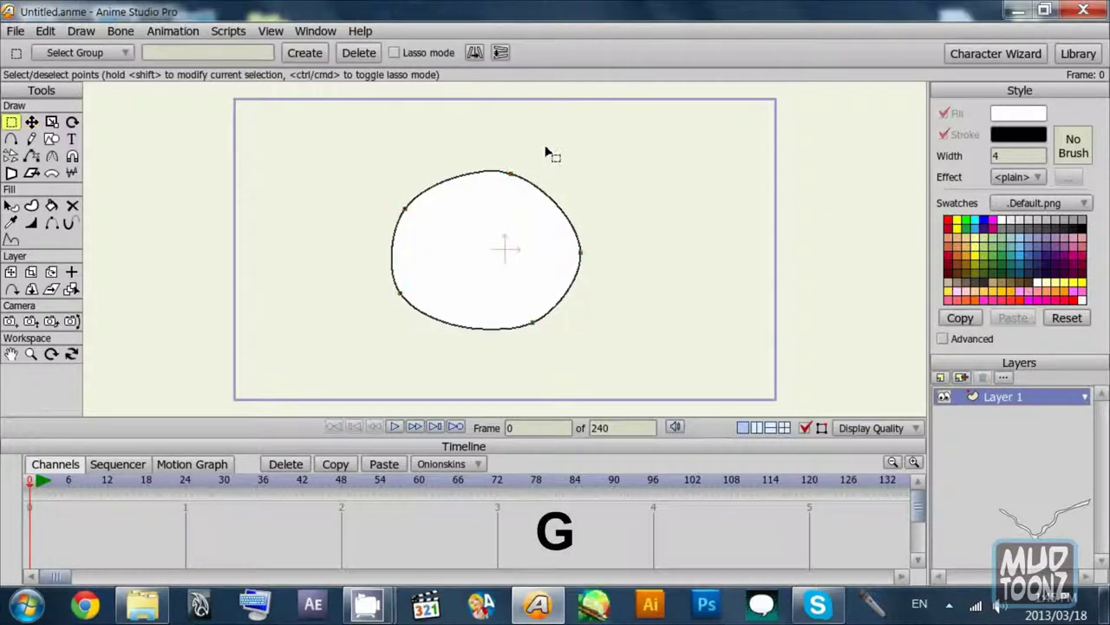
{"action": "left_click_drag", "start_coordinate": [545, 153], "coordinate": [496, 203]}
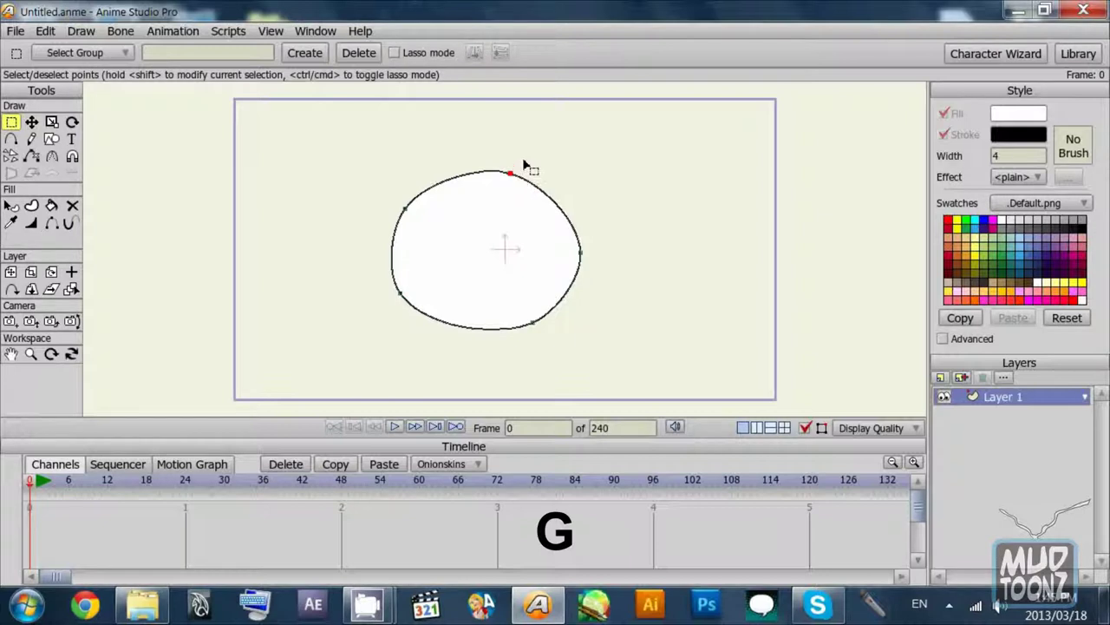
{"action": "key", "text": "t"}
{"action": "mouse_move", "coordinate": [526, 156]}
{"action": "left_mouse_down"}
{"action": "mouse_move", "coordinate": [513, 151]}
{"action": "mouse_move", "coordinate": [525, 167]}
{"action": "left_mouse_up"}
{"action": "key", "text": "g"}
{"action": "left_click_drag", "start_coordinate": [338, 170], "coordinate": [425, 247]}
{"action": "key", "text": "t"}
{"action": "mouse_move", "coordinate": [385, 195]}
{"action": "left_mouse_down"}
{"action": "mouse_move", "coordinate": [399, 202]}
{"action": "mouse_move", "coordinate": [384, 198]}
{"action": "left_mouse_up"}
Step: Make the shape rounder by nudging its top, right, upper-left, lower-right and lower-left points
{"action": "mouse_move", "coordinate": [522, 157]}
{"action": "left_mouse_down"}
{"action": "mouse_move", "coordinate": [529, 142]}
{"action": "mouse_move", "coordinate": [522, 150]}
{"action": "left_mouse_up"}
{"action": "left_click_drag", "start_coordinate": [619, 237], "coordinate": [613, 236]}
{"action": "left_click_drag", "start_coordinate": [373, 175], "coordinate": [370, 175]}
{"action": "left_click_drag", "start_coordinate": [533, 133], "coordinate": [527, 134]}
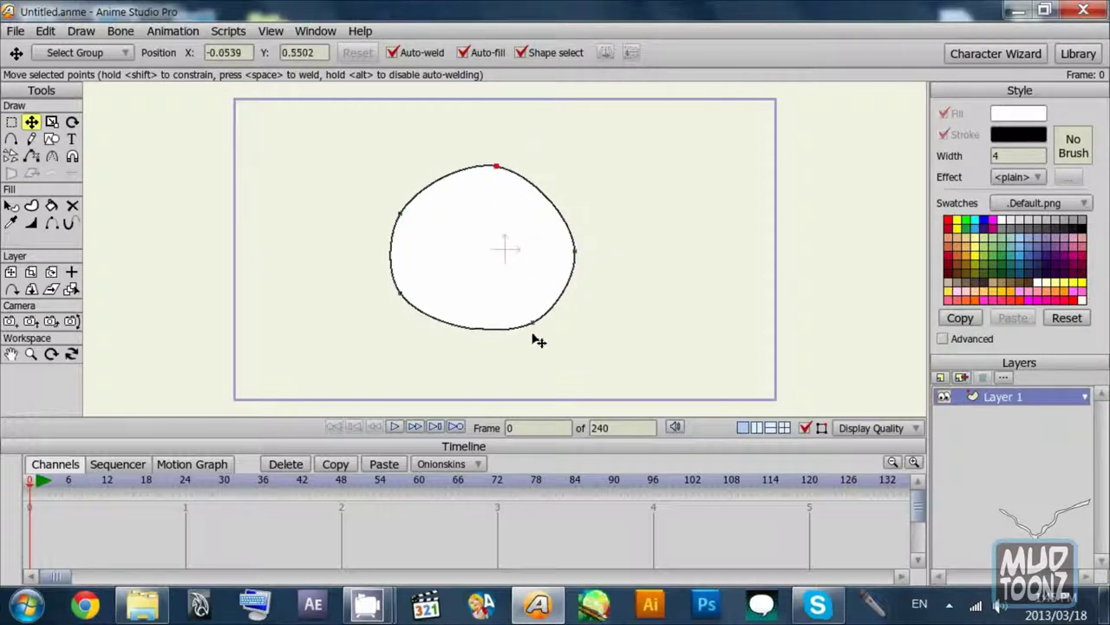
{"action": "mouse_move", "coordinate": [535, 339]}
{"action": "left_mouse_down"}
{"action": "mouse_move", "coordinate": [505, 347]}
{"action": "mouse_move", "coordinate": [526, 342]}
{"action": "left_mouse_up"}
{"action": "left_click_drag", "start_coordinate": [367, 330], "coordinate": [375, 343]}
{"action": "left_click_drag", "start_coordinate": [607, 254], "coordinate": [605, 252]}
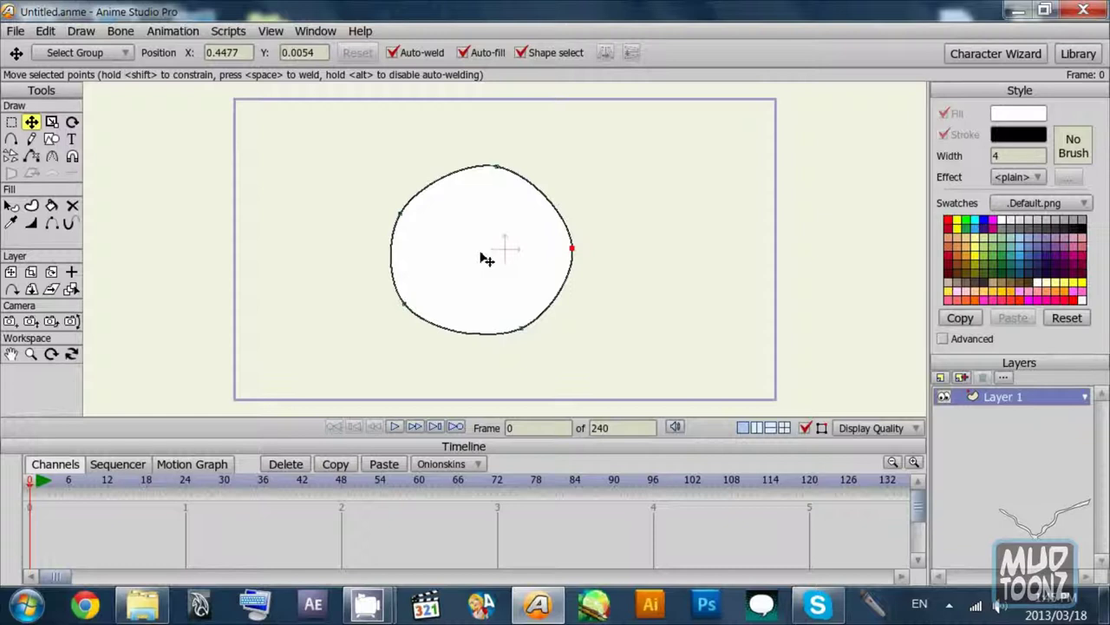
Step: Select all points of the shape and scale it down proportionally
{"action": "key", "text": "s"}
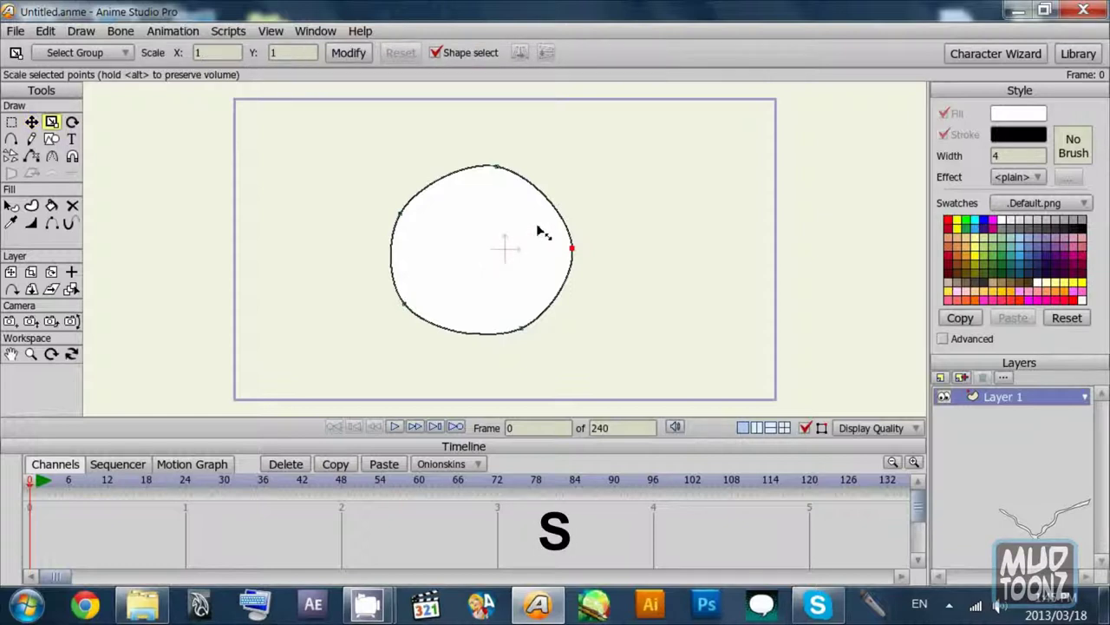
{"action": "key", "text": "ctrl+a"}
{"action": "left_click_drag", "start_coordinate": [503, 246], "coordinate": [484, 268]}
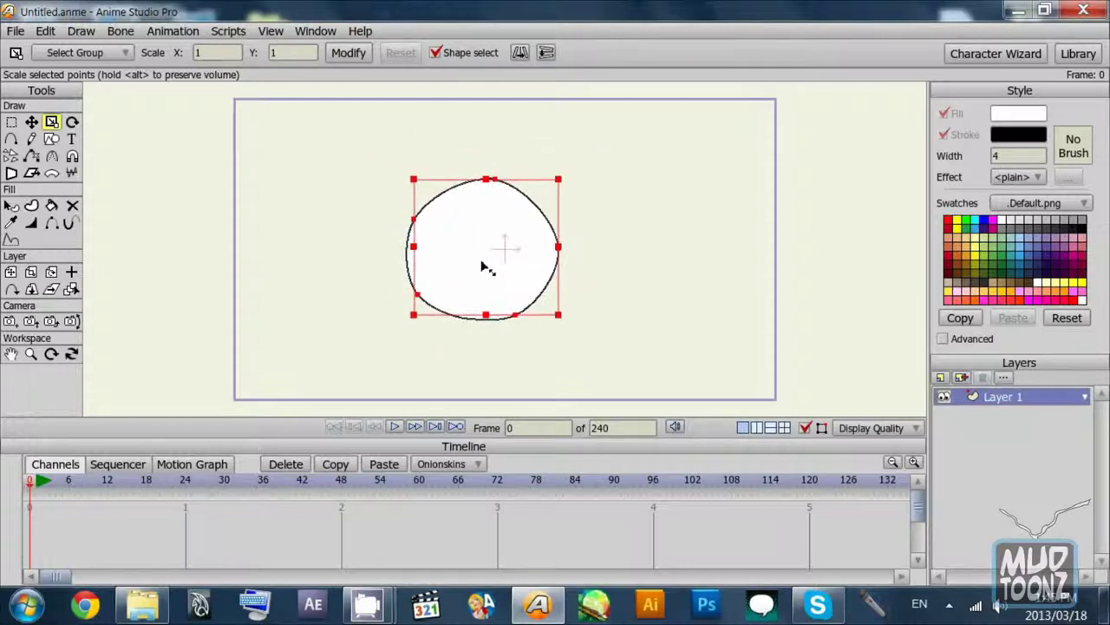
Step: Rotate the whole white shape slightly counter-clockwise around its centre
{"action": "key", "text": "r"}
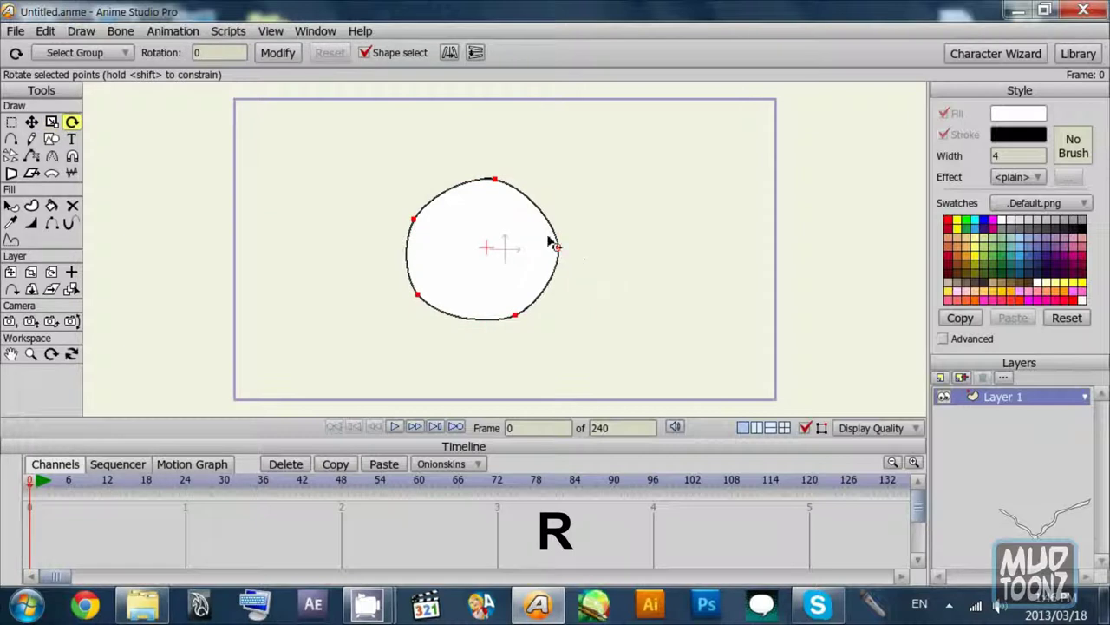
{"action": "left_click_drag", "start_coordinate": [554, 224], "coordinate": [468, 186]}
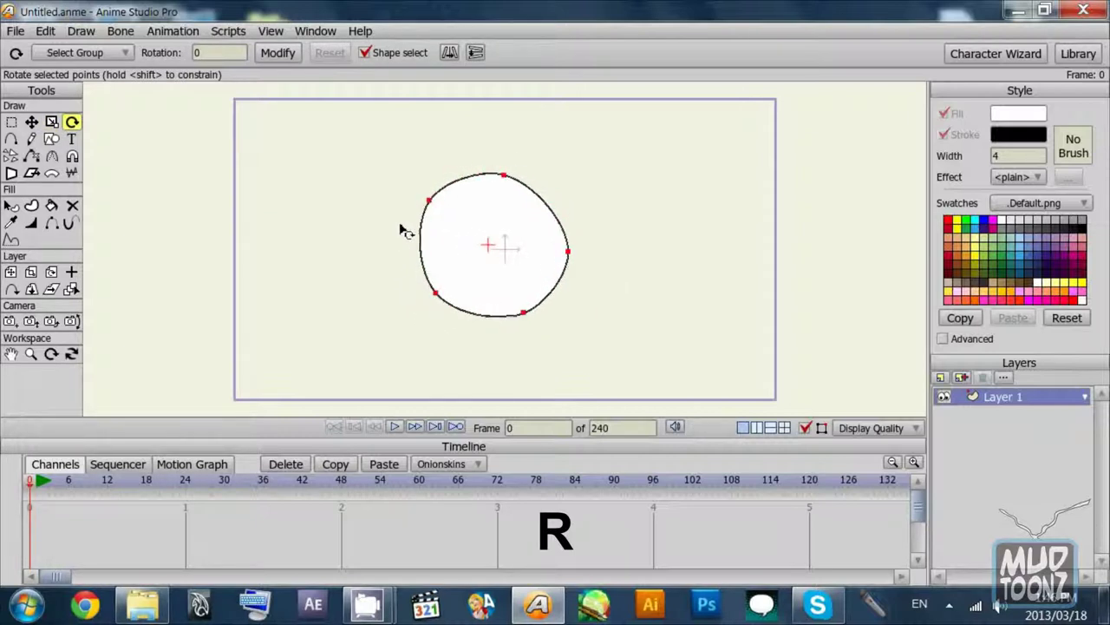
{"action": "left_click_drag", "start_coordinate": [401, 229], "coordinate": [587, 318]}
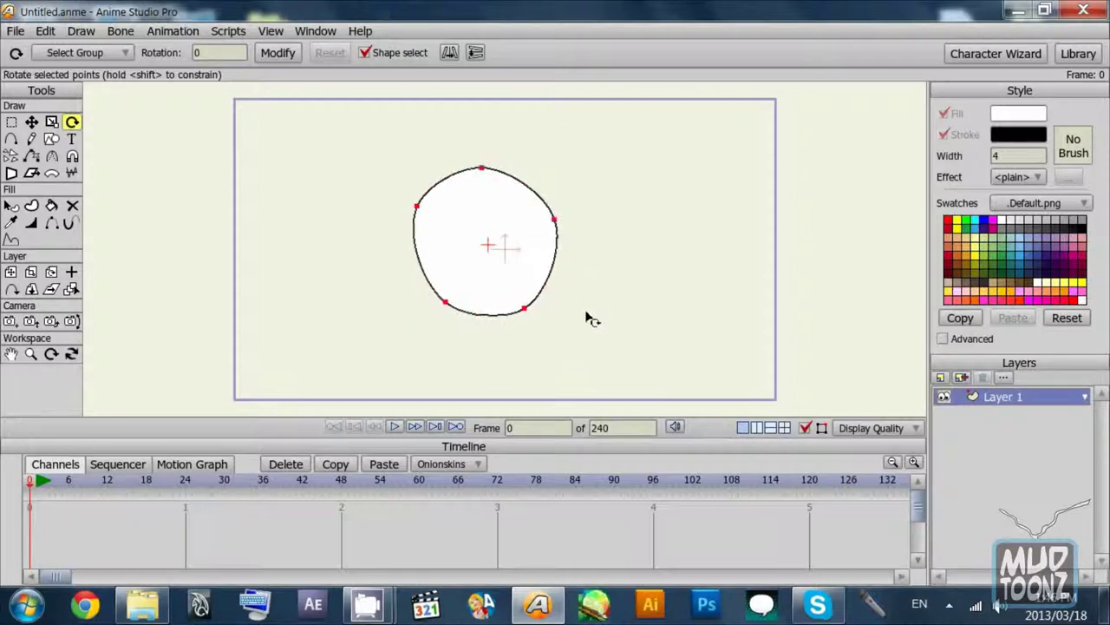
Step: Reshape the rotated shape by moving its lower-left, lower-right and upper-left points toward a rounder outline
{"action": "key", "text": "t"}
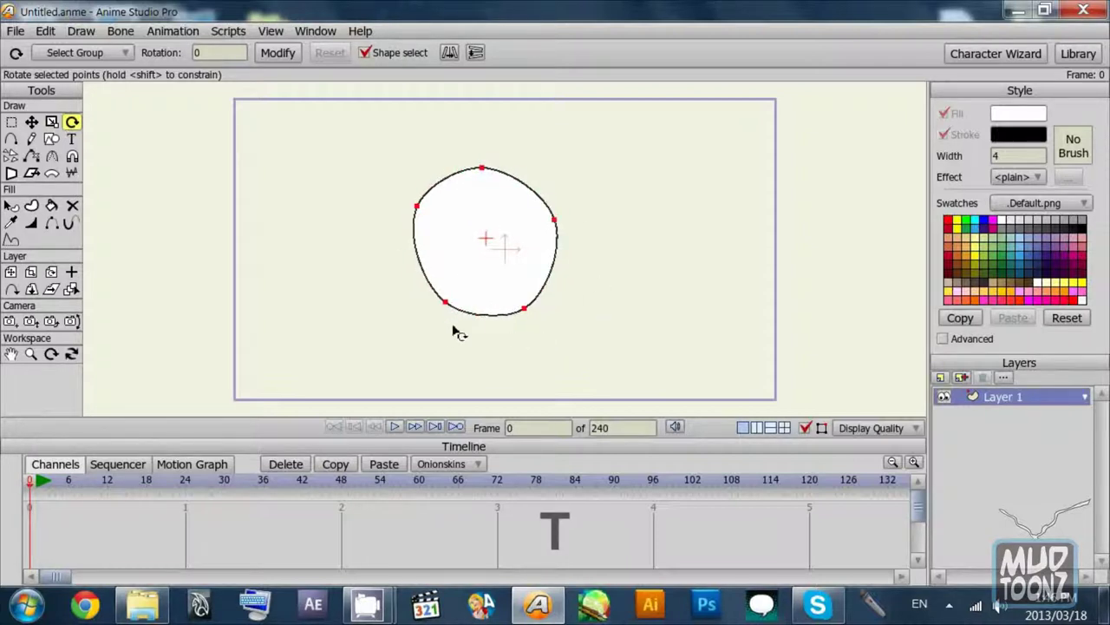
{"action": "left_click", "coordinate": [414, 328]}
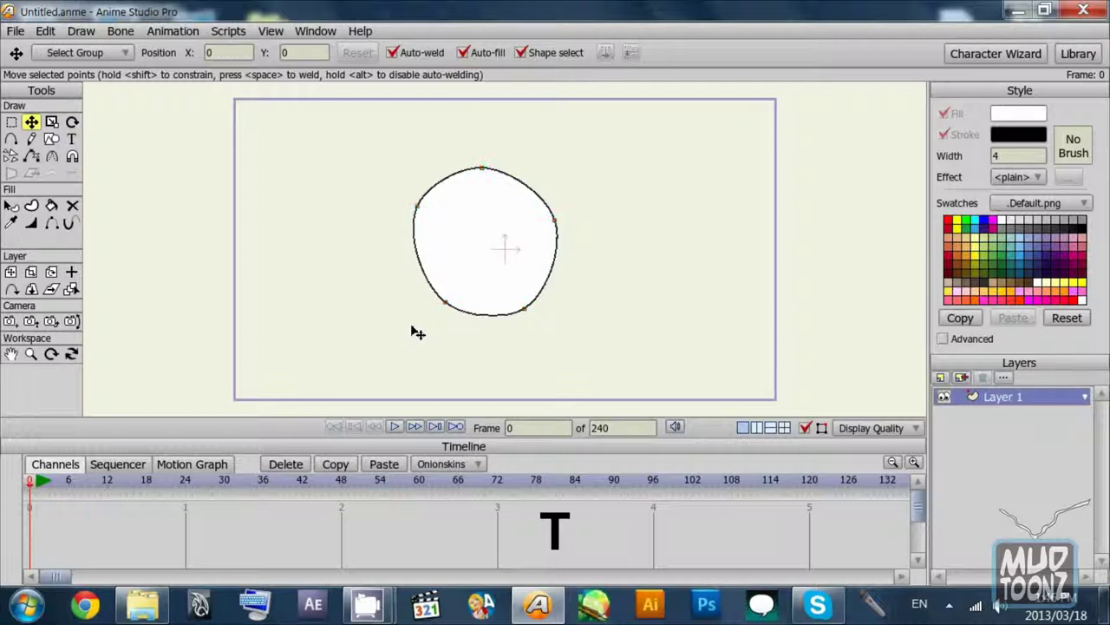
{"action": "left_click_drag", "start_coordinate": [420, 333], "coordinate": [396, 320]}
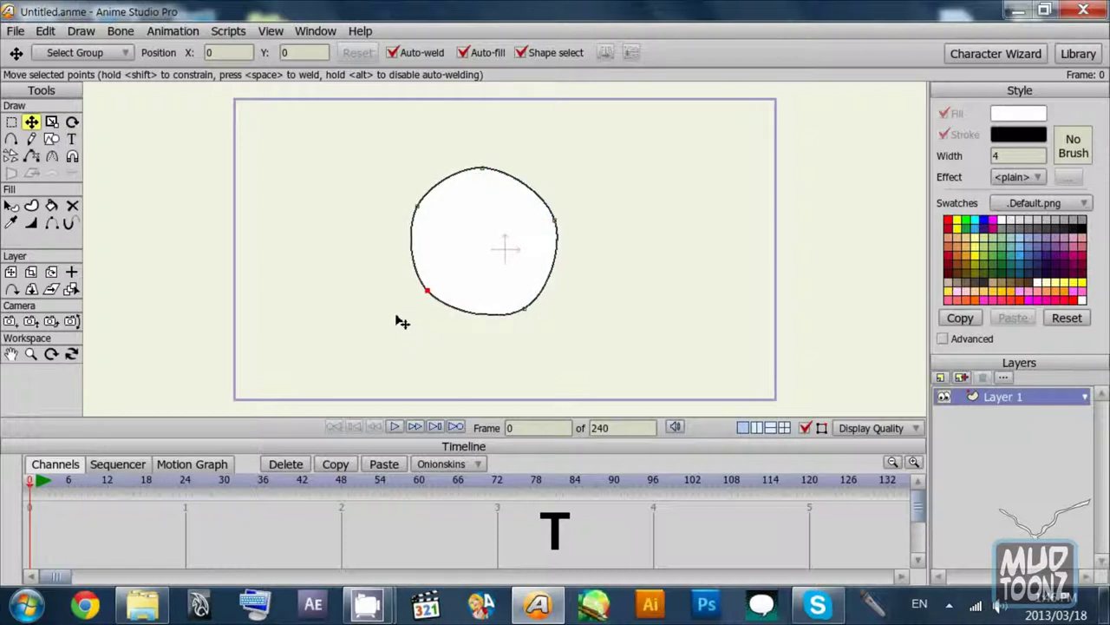
{"action": "left_click_drag", "start_coordinate": [542, 360], "coordinate": [535, 352]}
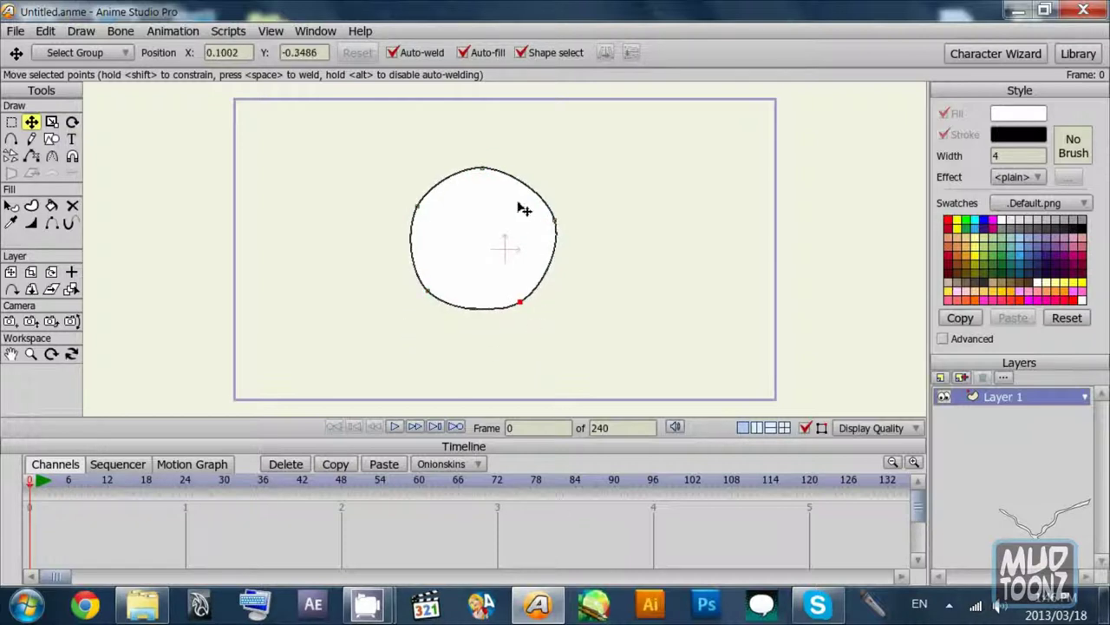
{"action": "left_click_drag", "start_coordinate": [391, 186], "coordinate": [385, 196]}
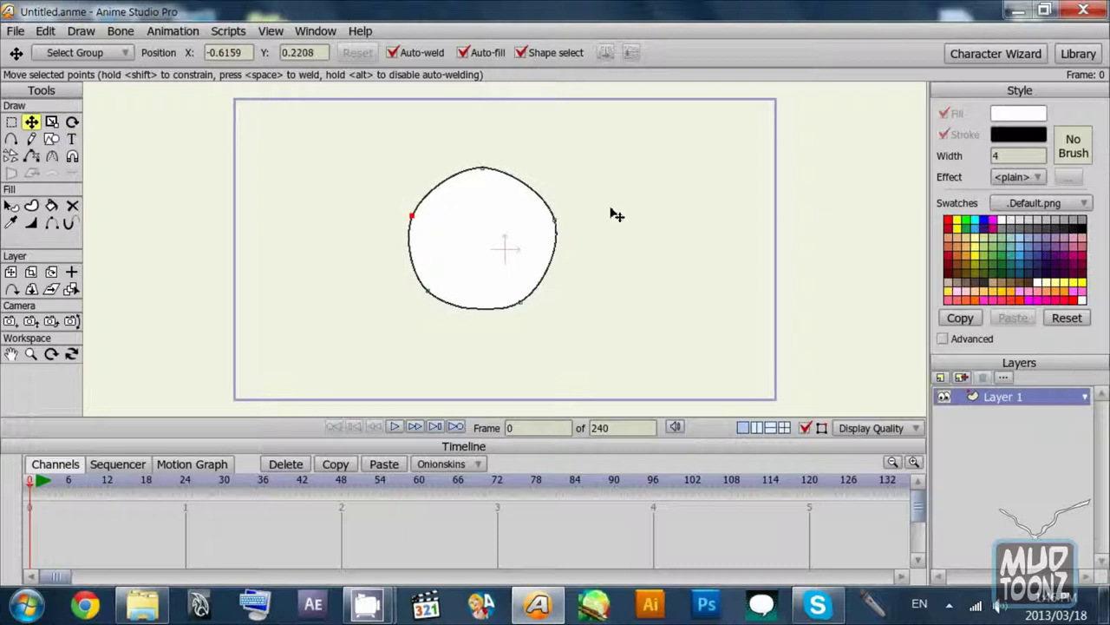
Step: Fine-tune all five outline points with small moves to even out the circle
{"action": "left_click_drag", "start_coordinate": [596, 202], "coordinate": [599, 215]}
{"action": "left_click_drag", "start_coordinate": [488, 142], "coordinate": [492, 141]}
{"action": "left_click_drag", "start_coordinate": [544, 323], "coordinate": [543, 322]}
{"action": "left_click_drag", "start_coordinate": [420, 321], "coordinate": [419, 314]}
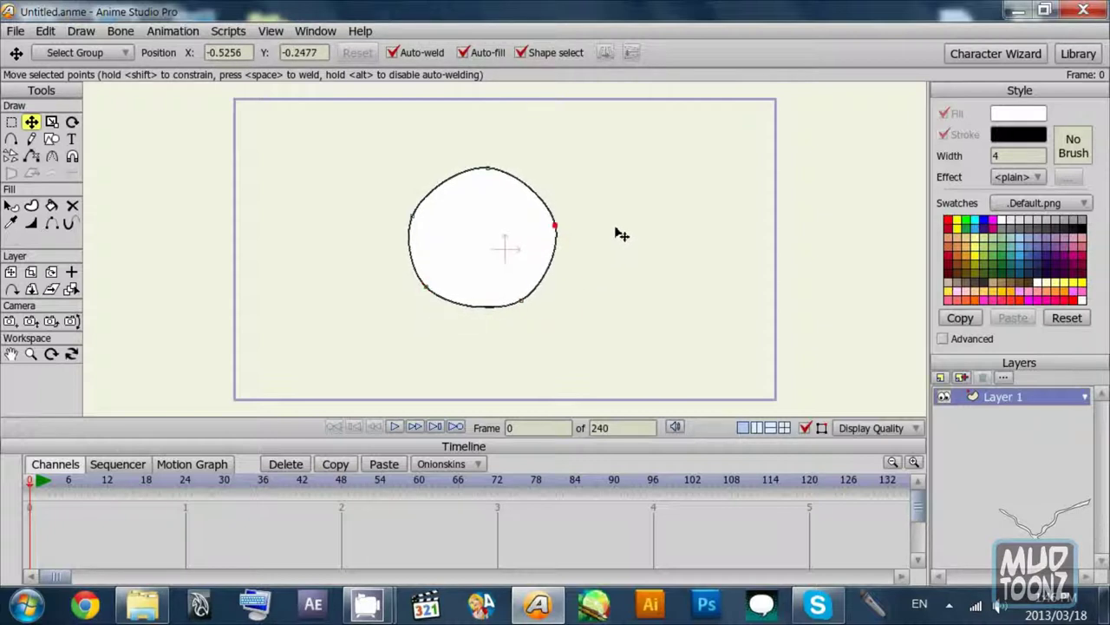
{"action": "left_click_drag", "start_coordinate": [557, 231], "coordinate": [554, 225]}
{"action": "left_click_drag", "start_coordinate": [502, 138], "coordinate": [506, 138]}
{"action": "left_click_drag", "start_coordinate": [369, 164], "coordinate": [377, 162]}
{"action": "left_click_drag", "start_coordinate": [550, 327], "coordinate": [548, 327]}
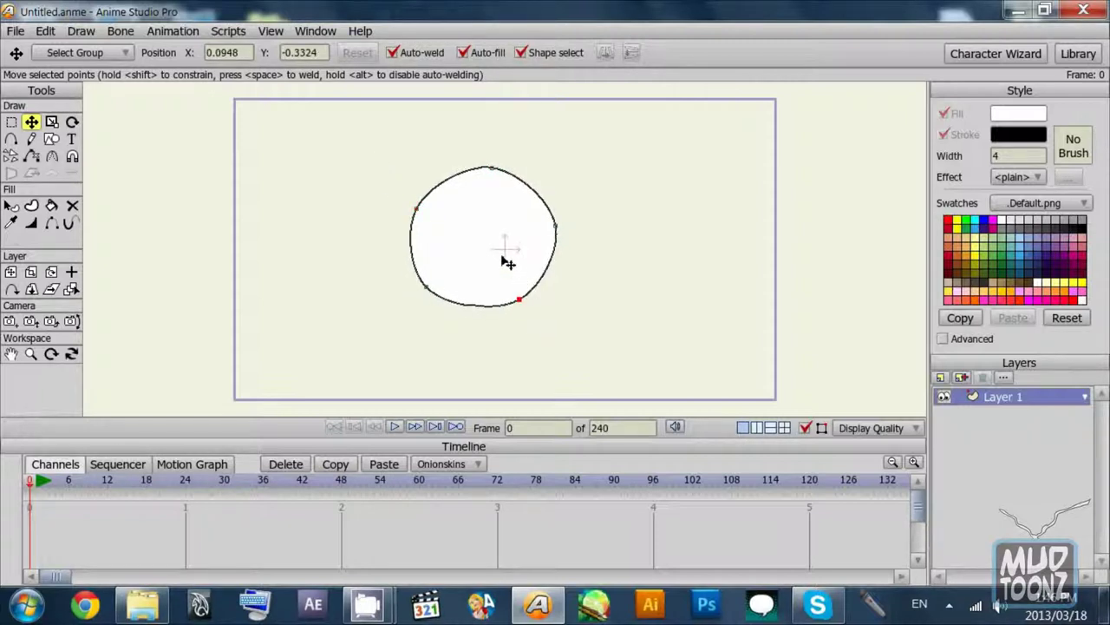
Step: Move the whole round shape to the canvas's left side and draw a large wavy freehand outline on the right
{"action": "left_click_drag", "start_coordinate": [501, 256], "coordinate": [524, 271]}
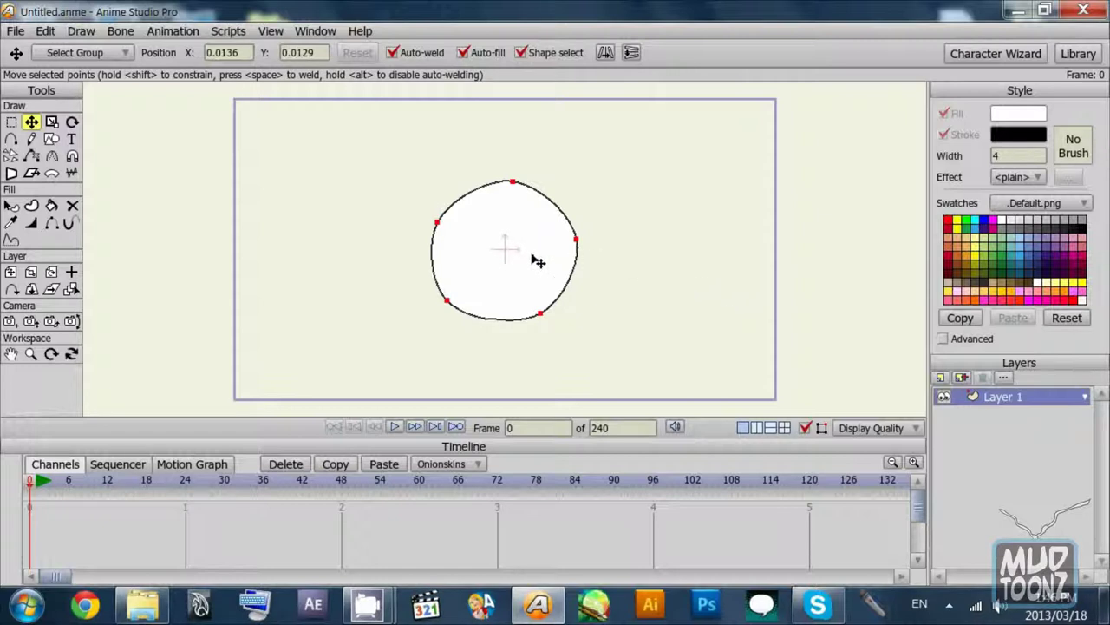
{"action": "left_click_drag", "start_coordinate": [538, 261], "coordinate": [375, 257]}
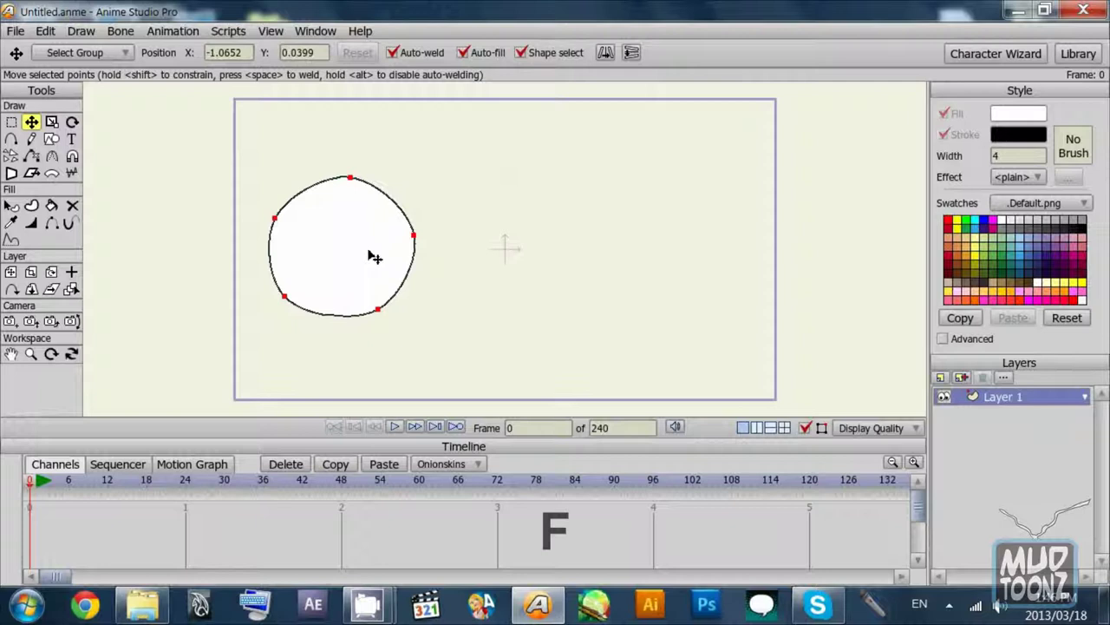
{"action": "key", "text": "f"}
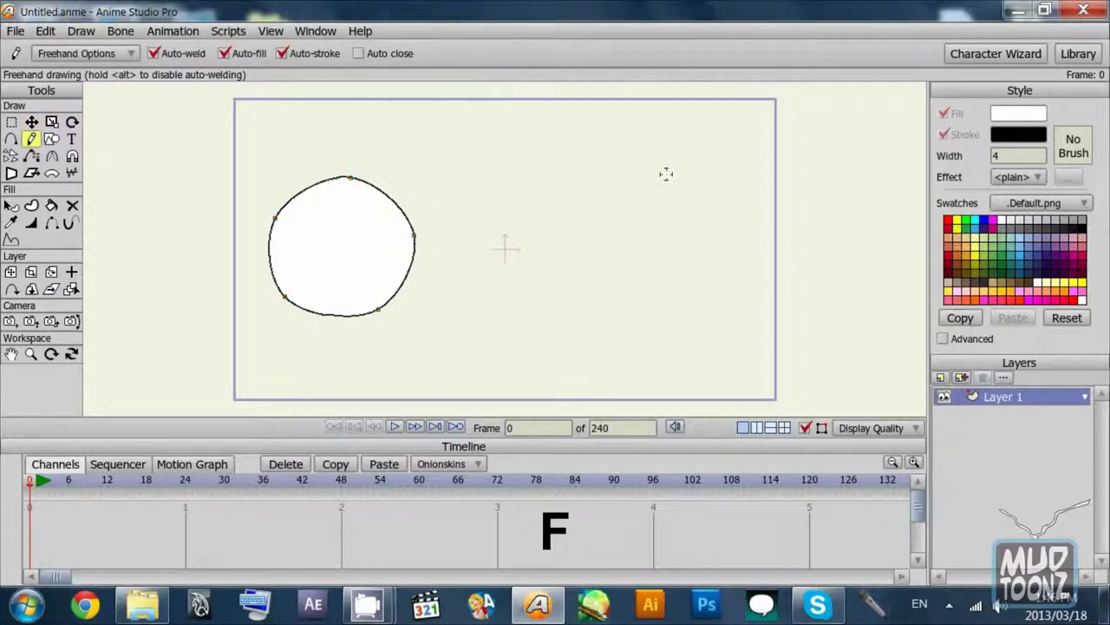
{"action": "mouse_move", "coordinate": [573, 165]}
{"action": "left_mouse_down"}
{"action": "mouse_move", "coordinate": [468, 246]}
{"action": "mouse_move", "coordinate": [473, 284]}
{"action": "mouse_move", "coordinate": [508, 318]}
{"action": "mouse_move", "coordinate": [550, 330]}
{"action": "mouse_move", "coordinate": [639, 302]}
{"action": "mouse_move", "coordinate": [686, 332]}
{"action": "mouse_move", "coordinate": [740, 281]}
{"action": "mouse_move", "coordinate": [717, 189]}
{"action": "mouse_move", "coordinate": [670, 169]}
{"action": "left_mouse_up"}
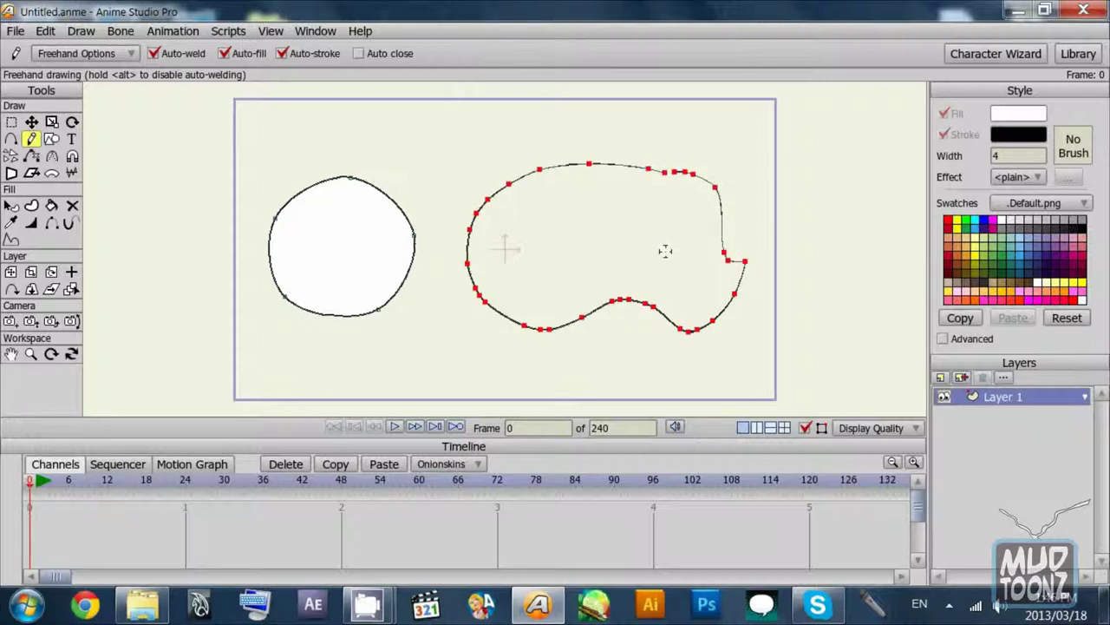
Step: Weld the freehand outline's loose end points together at the upper right to close and fill the shape
{"action": "key", "text": "t"}
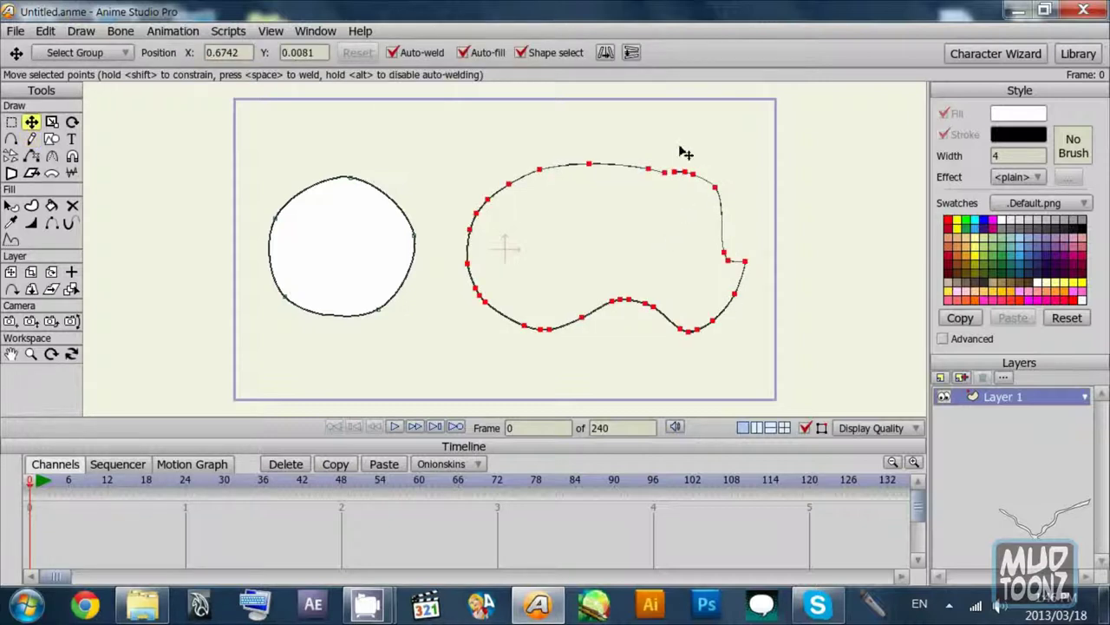
{"action": "left_click", "coordinate": [685, 153]}
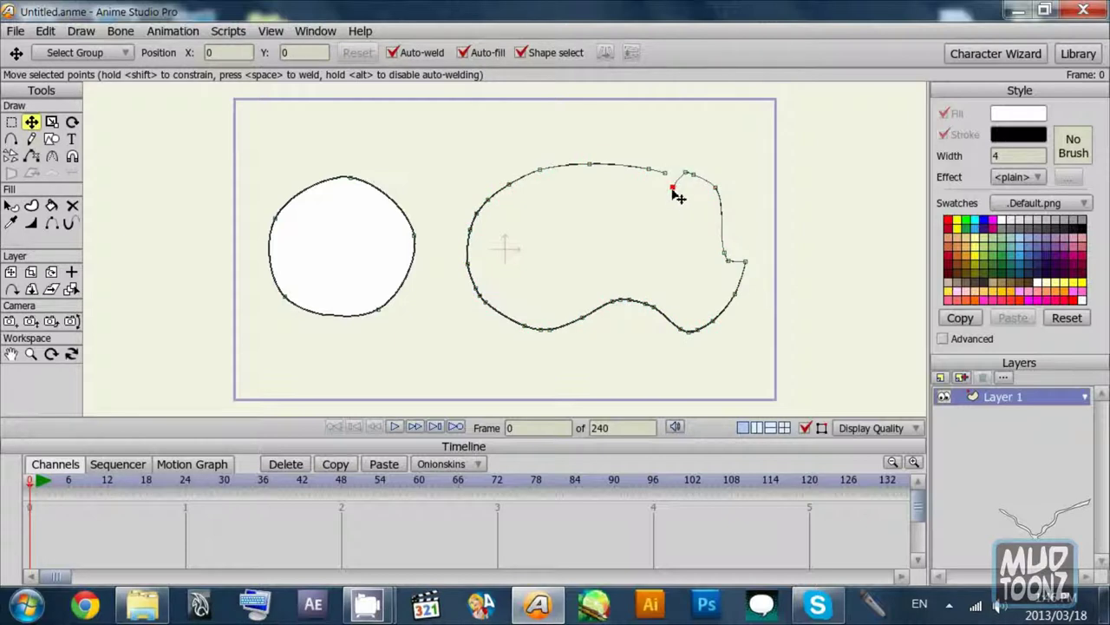
{"action": "left_click", "coordinate": [675, 188]}
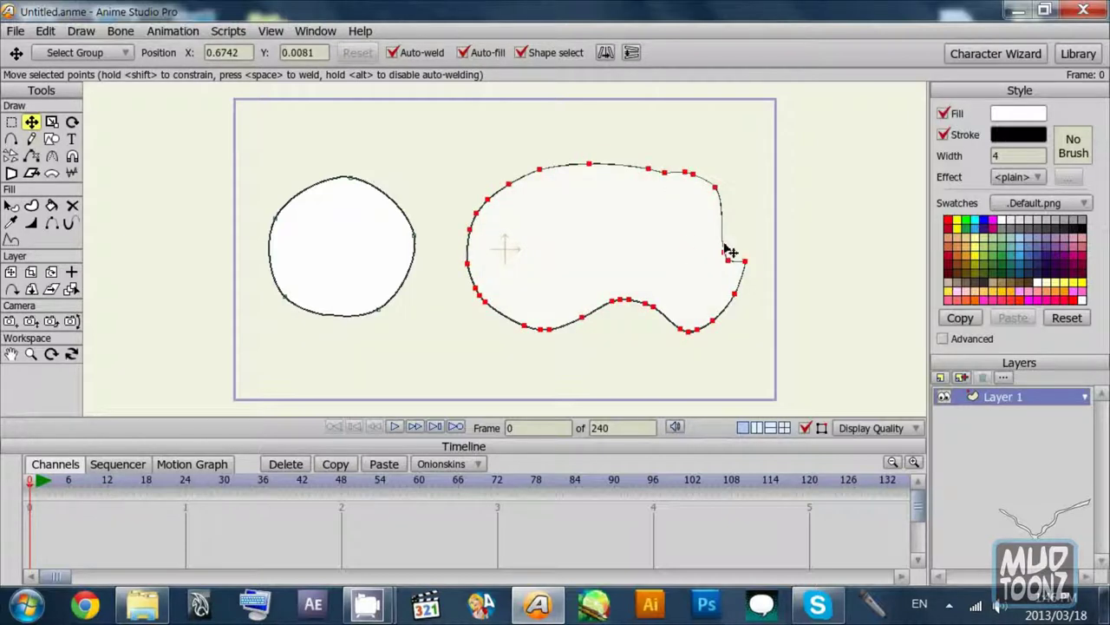
Step: Smooth the notch on the freehand shape's right edge by moving its points outward into a continuous curve
{"action": "left_click_drag", "start_coordinate": [727, 255], "coordinate": [748, 206]}
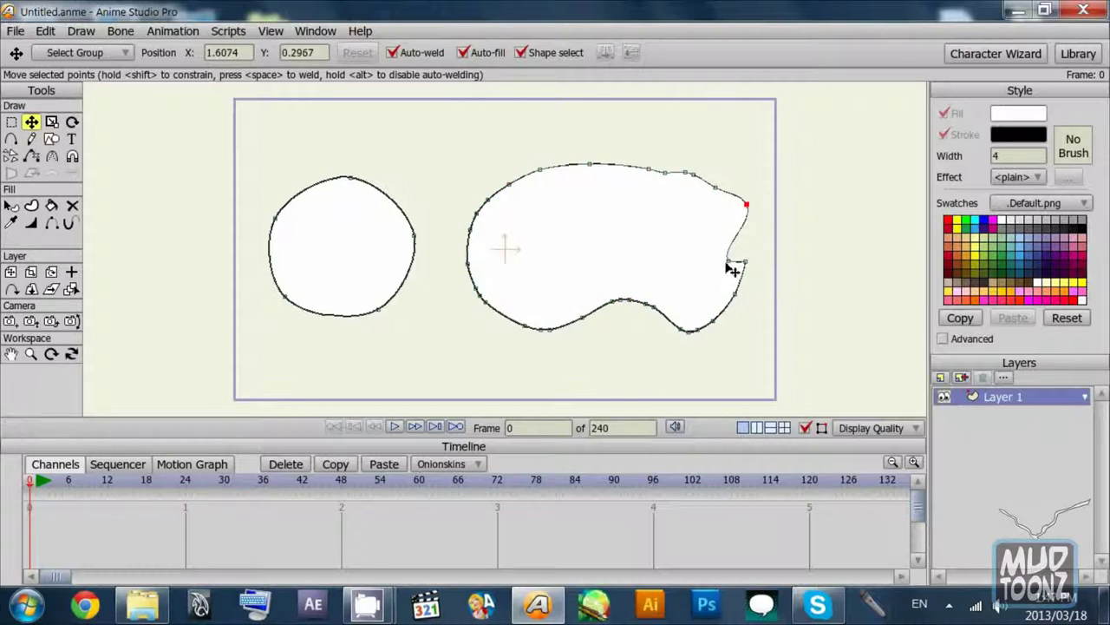
{"action": "left_click_drag", "start_coordinate": [727, 262], "coordinate": [752, 234]}
{"action": "mouse_move", "coordinate": [761, 189]}
{"action": "left_mouse_down"}
{"action": "mouse_move", "coordinate": [711, 162]}
{"action": "mouse_move", "coordinate": [759, 176]}
{"action": "left_mouse_up"}
{"action": "left_click", "coordinate": [722, 174]}
{"action": "left_click_drag", "start_coordinate": [769, 235], "coordinate": [767, 233]}
{"action": "left_click_drag", "start_coordinate": [768, 191], "coordinate": [760, 192]}
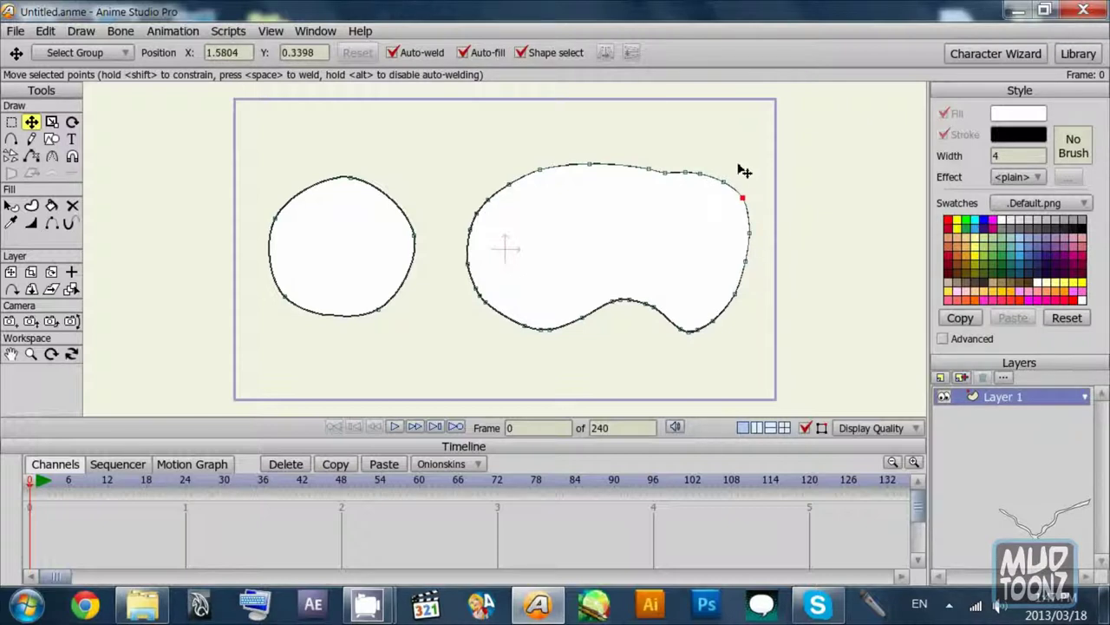
Step: Refine the freehand shape's curve by adjusting its lower-left point and the points along its top edge
{"action": "left_click", "coordinate": [743, 170]}
{"action": "left_click", "coordinate": [709, 153]}
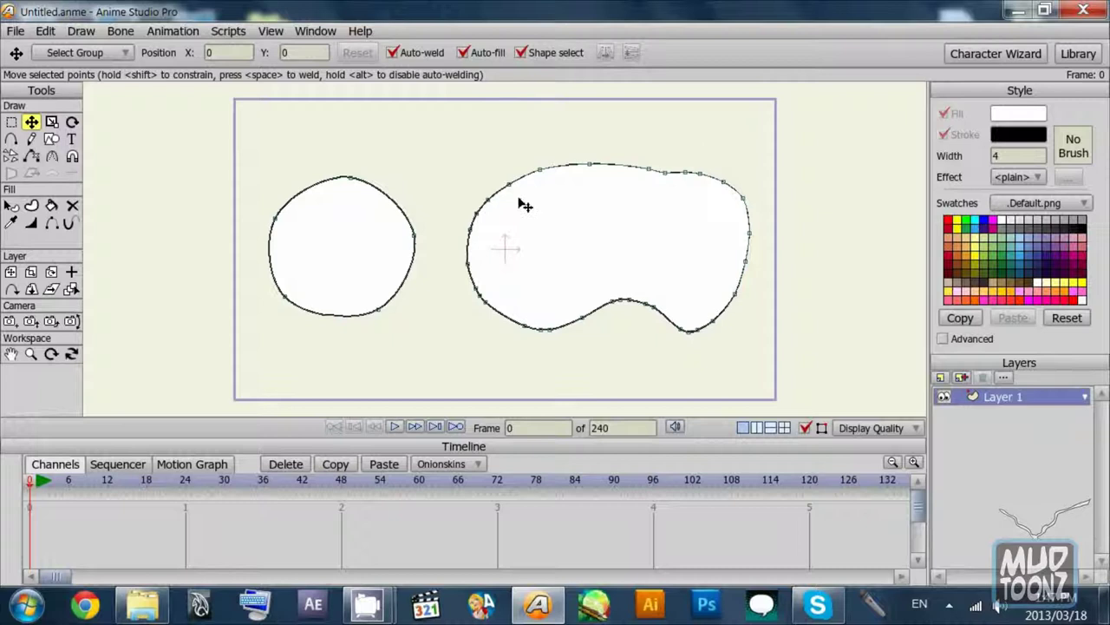
{"action": "left_click_drag", "start_coordinate": [446, 305], "coordinate": [444, 306]}
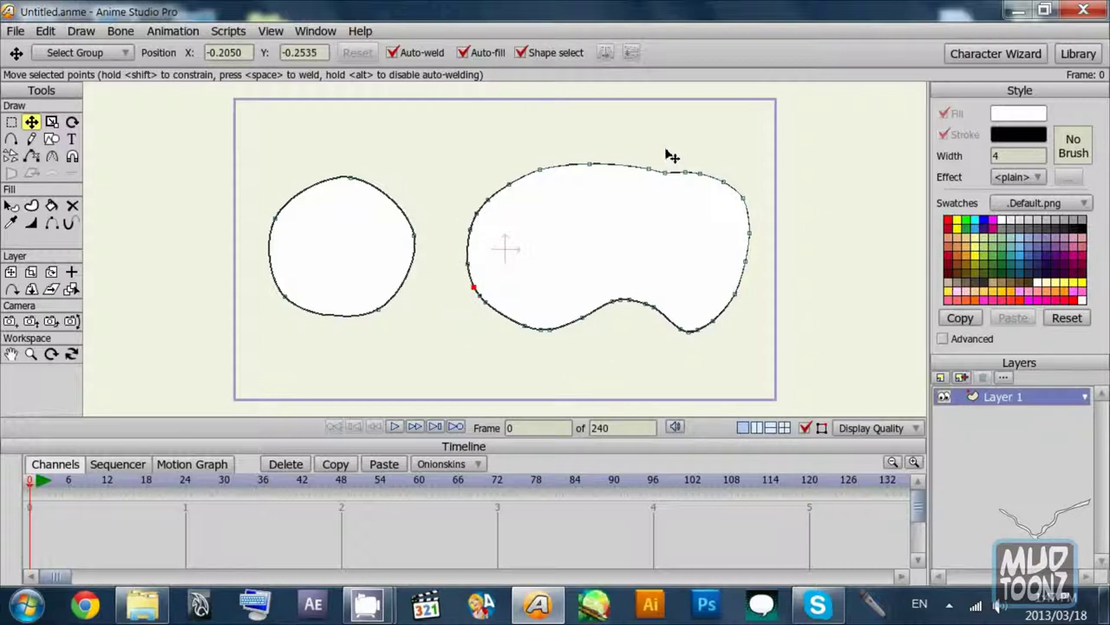
{"action": "left_click_drag", "start_coordinate": [664, 147], "coordinate": [751, 172]}
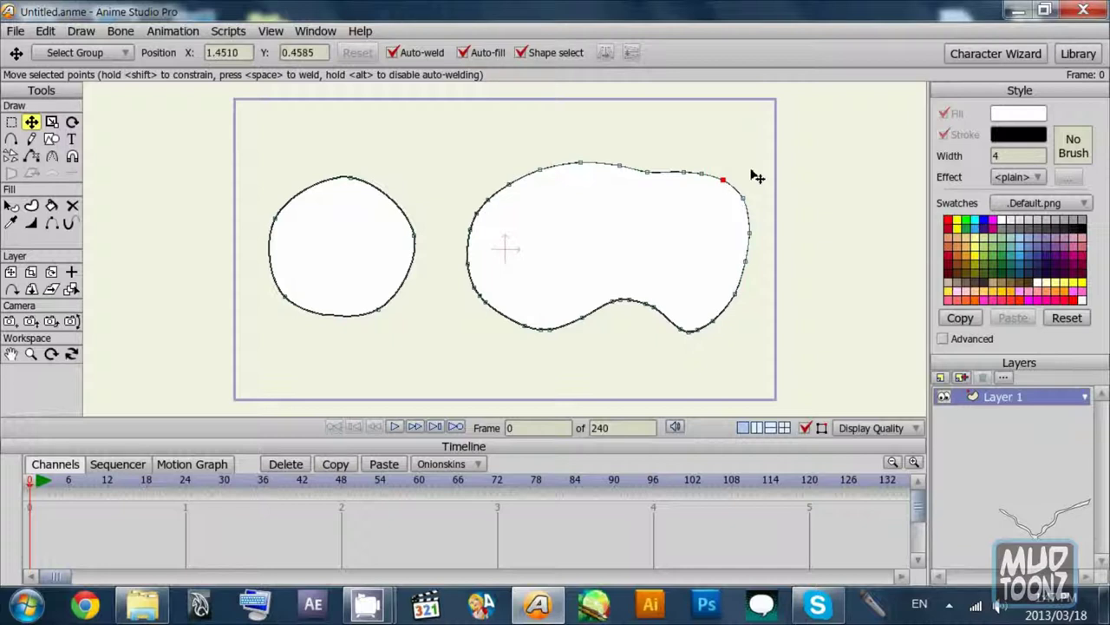
Step: Delete two surplus points at the freehand shape's lower left and one at the bottom of its left lobe
{"action": "double_click", "coordinate": [480, 304]}
{"action": "left_click", "coordinate": [480, 297]}
{"action": "key", "text": "BackSpace"}
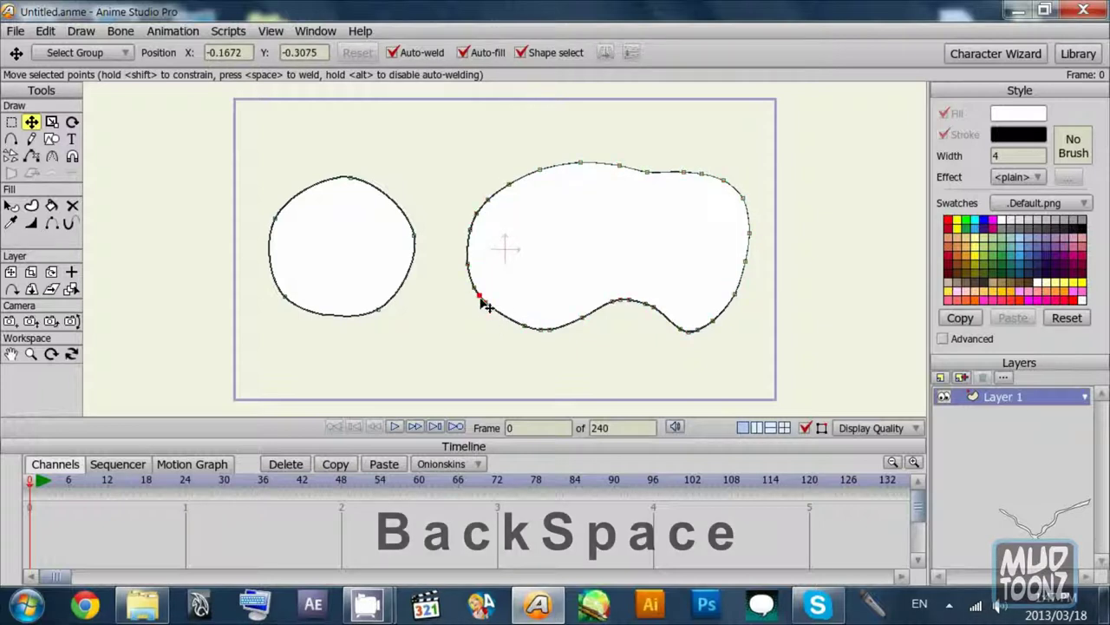
{"action": "key", "text": "BackSpace"}
{"action": "key", "text": "BackSpace"}
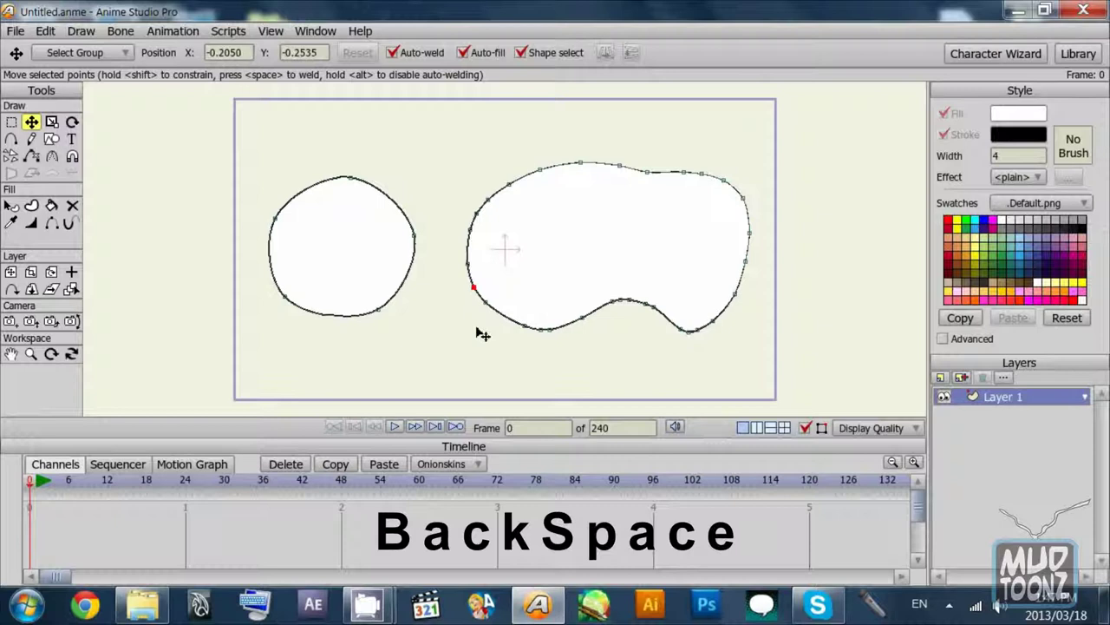
{"action": "left_click", "coordinate": [542, 331]}
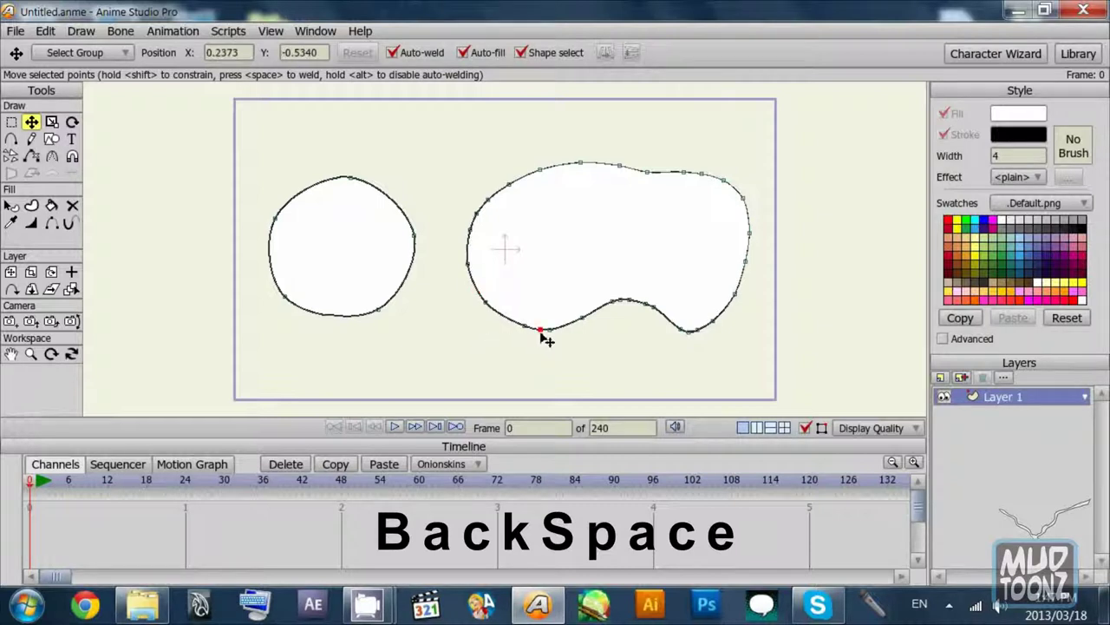
{"action": "key", "text": "BackSpace"}
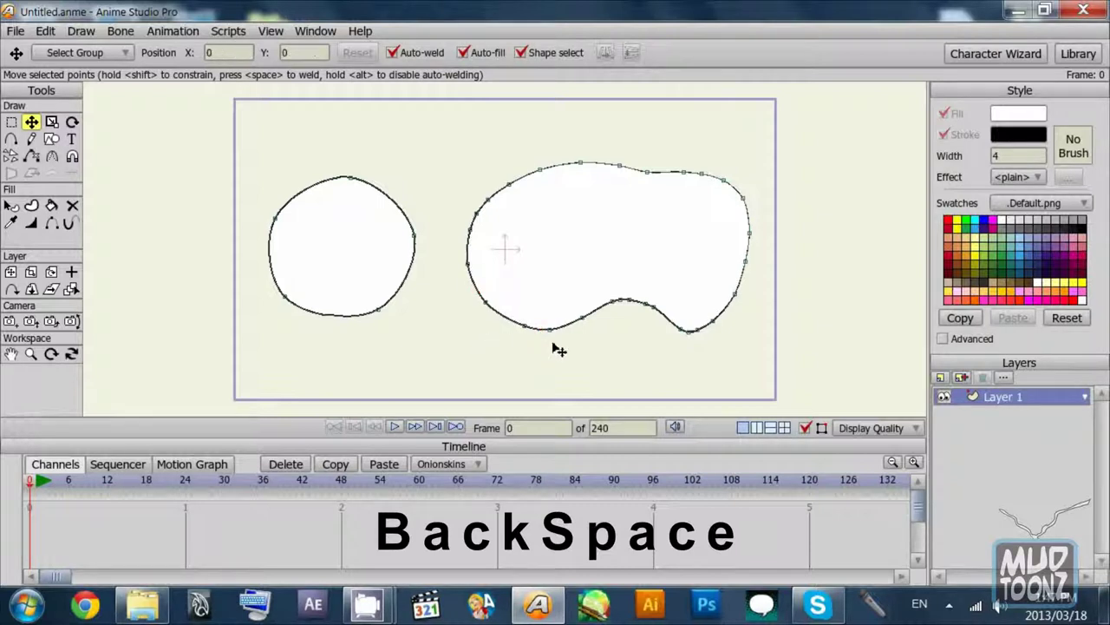
Step: Delete two surplus points along the dip in the freehand shape's bottom edge and adjust the remaining point on its right side
{"action": "left_click", "coordinate": [624, 301]}
{"action": "left_click", "coordinate": [629, 326]}
{"action": "left_click", "coordinate": [645, 305]}
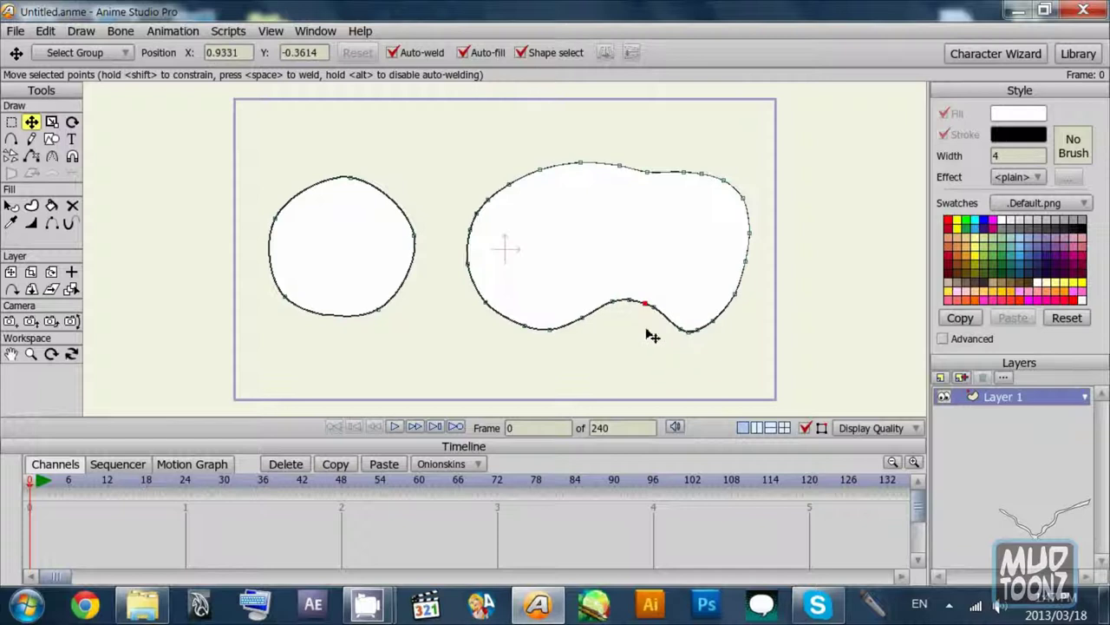
{"action": "key", "text": "BackSpace"}
{"action": "left_click", "coordinate": [653, 307]}
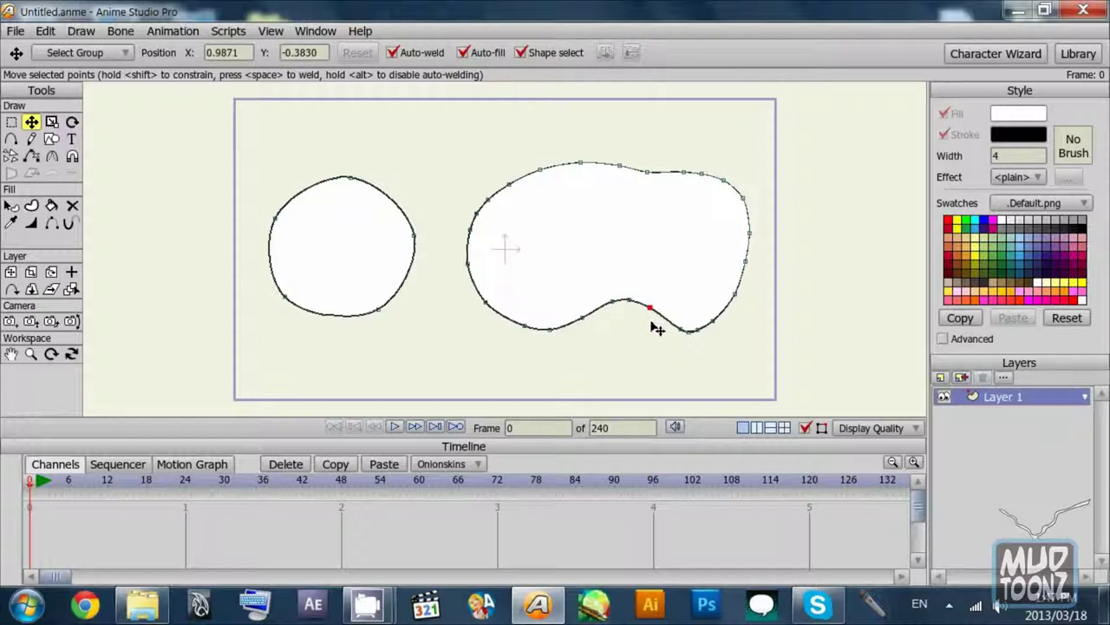
Step: Delete the surplus points around the bottom of the freehand shape's right lobe and reposition the remaining one to keep the curve smooth
{"action": "left_click", "coordinate": [687, 345]}
{"action": "key", "text": "BackSpace"}
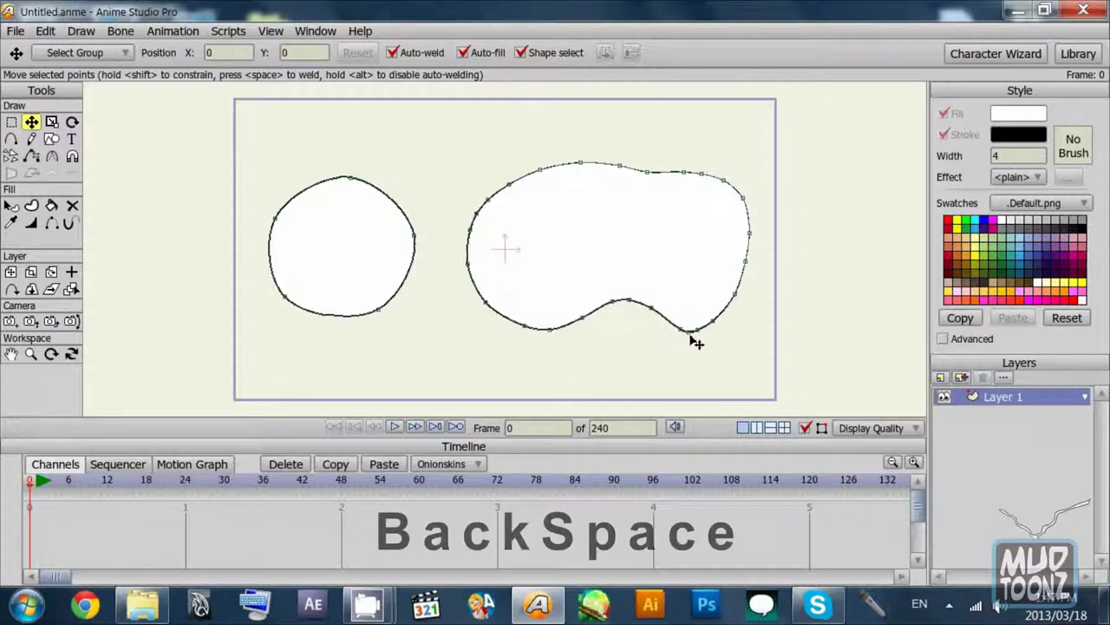
{"action": "left_click", "coordinate": [691, 334]}
{"action": "left_click", "coordinate": [697, 342]}
{"action": "left_click", "coordinate": [697, 330]}
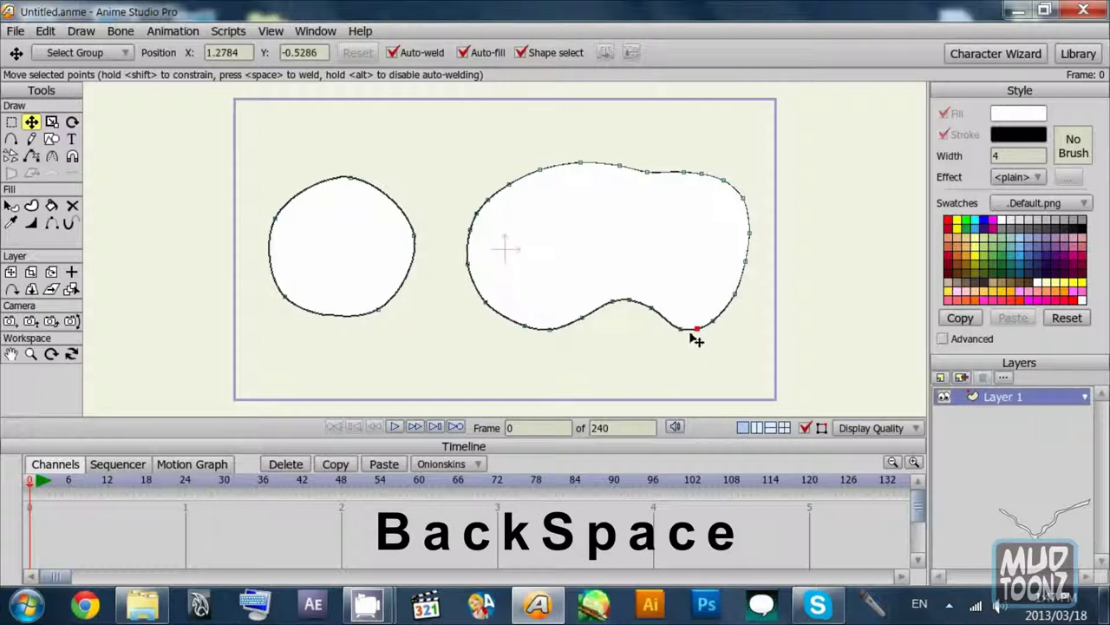
{"action": "left_click", "coordinate": [697, 332]}
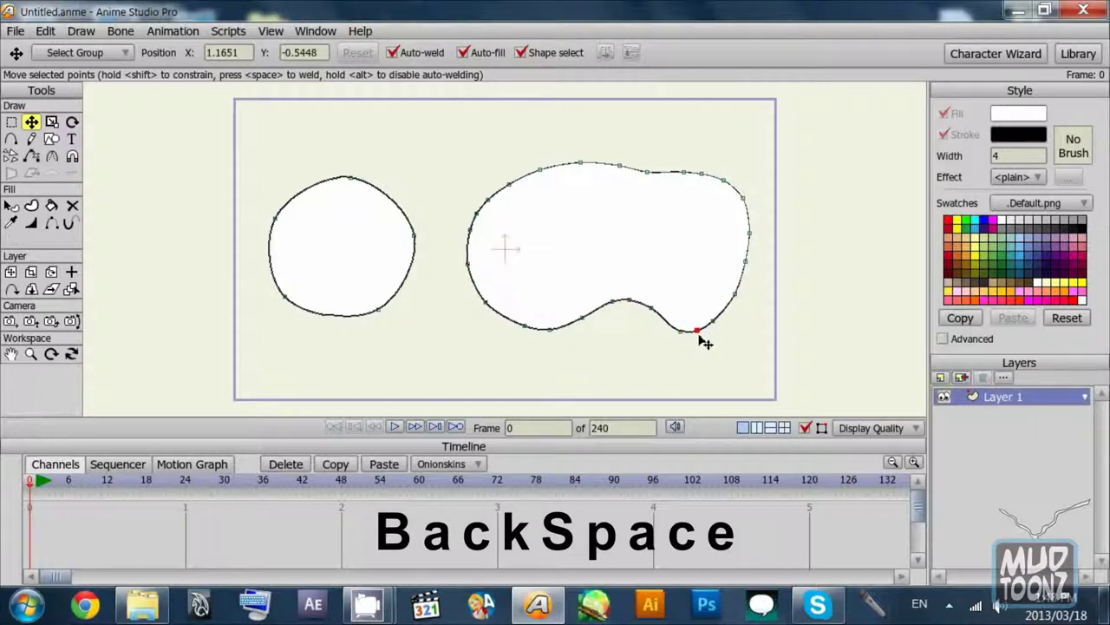
{"action": "left_click", "coordinate": [714, 321]}
{"action": "key", "text": "BackSpace"}
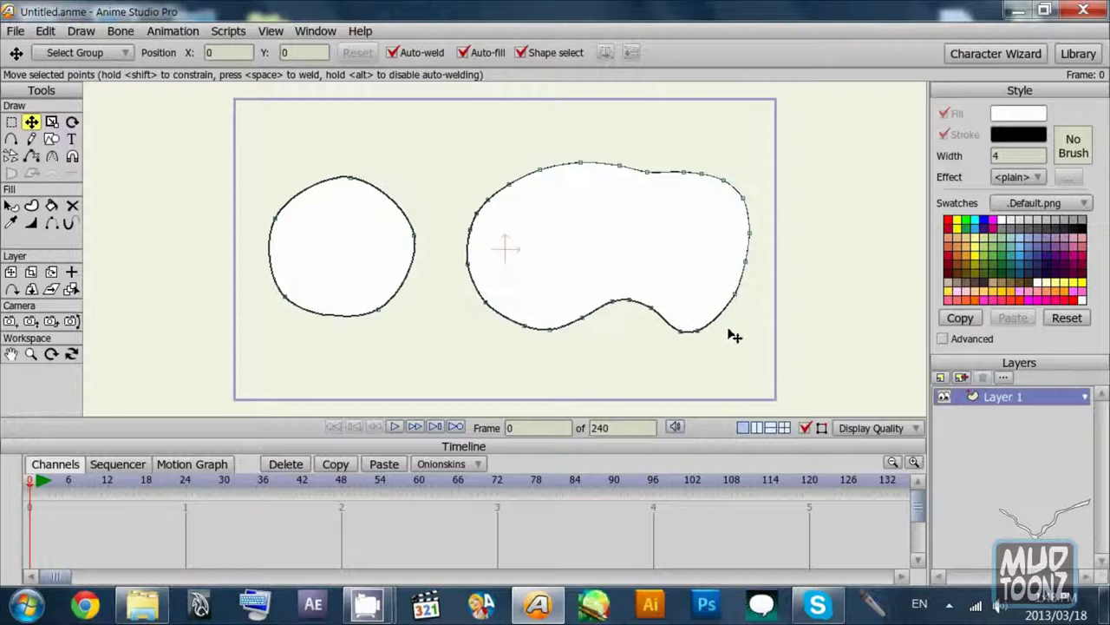
{"action": "left_click", "coordinate": [702, 334]}
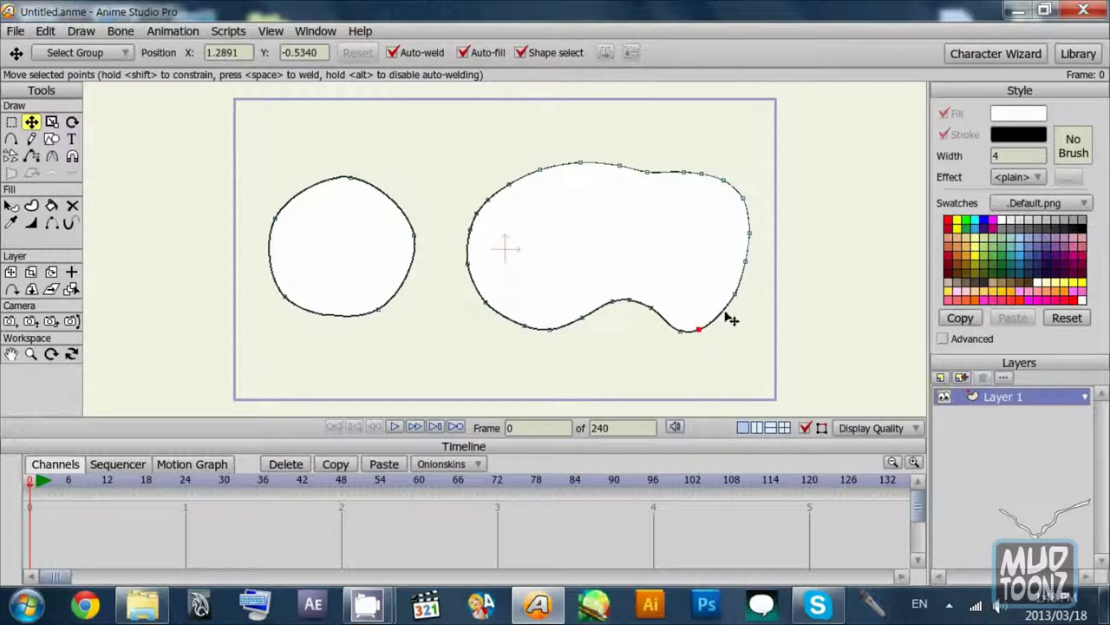
Step: Delete two surplus points on the freehand shape's upper-left edge and adjust the neighbouring and lower-left points into a smooth curve
{"action": "left_click", "coordinate": [694, 167]}
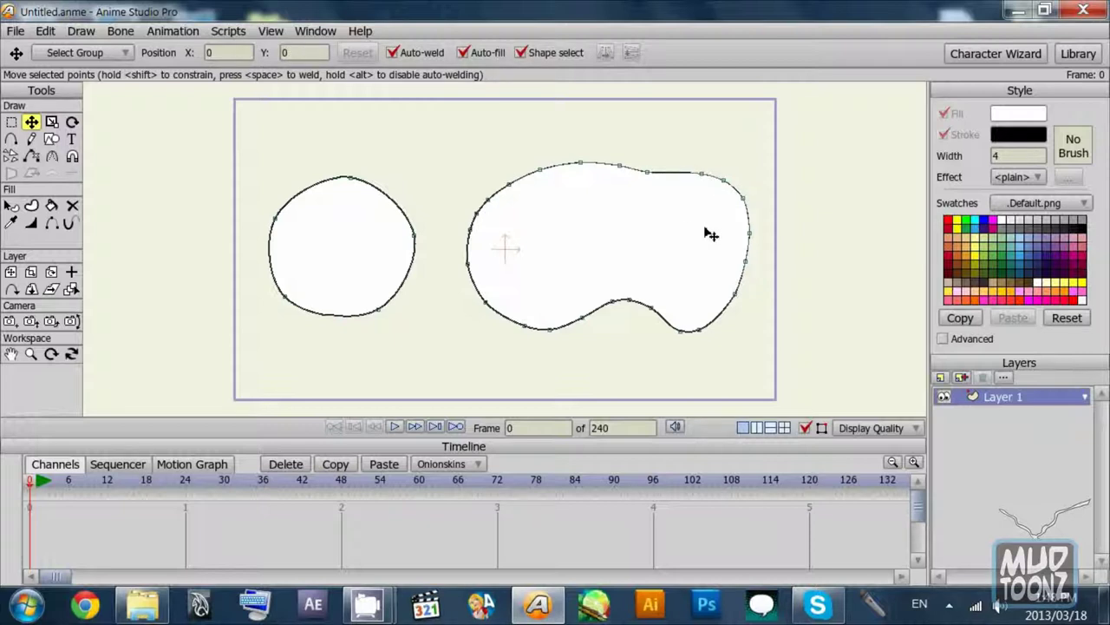
{"action": "left_click", "coordinate": [682, 173]}
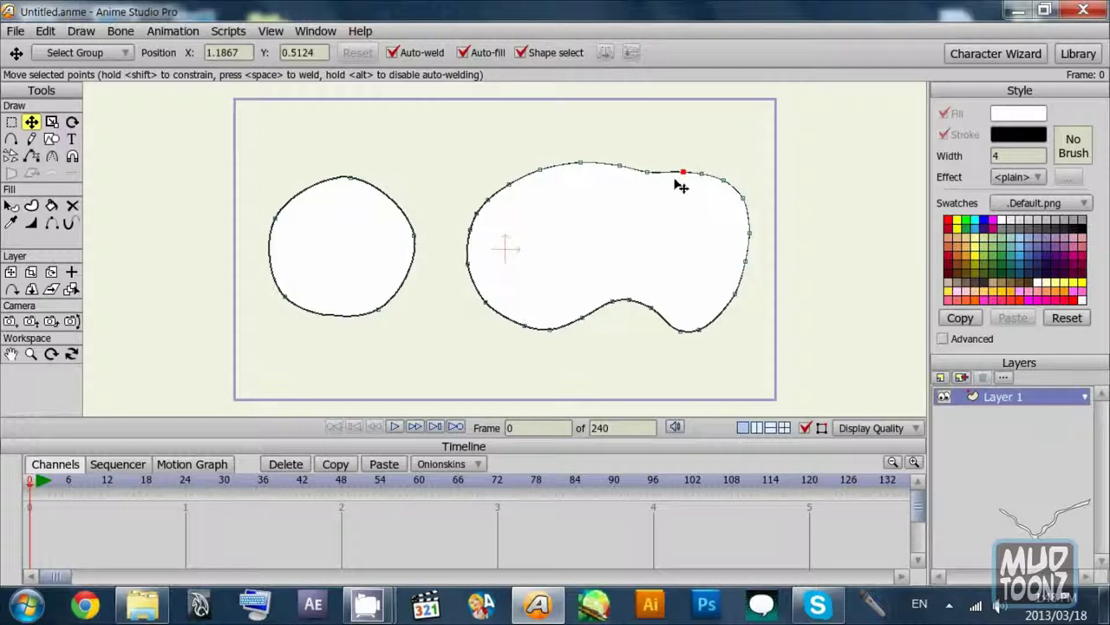
{"action": "left_click", "coordinate": [476, 215]}
{"action": "key", "text": "Delete"}
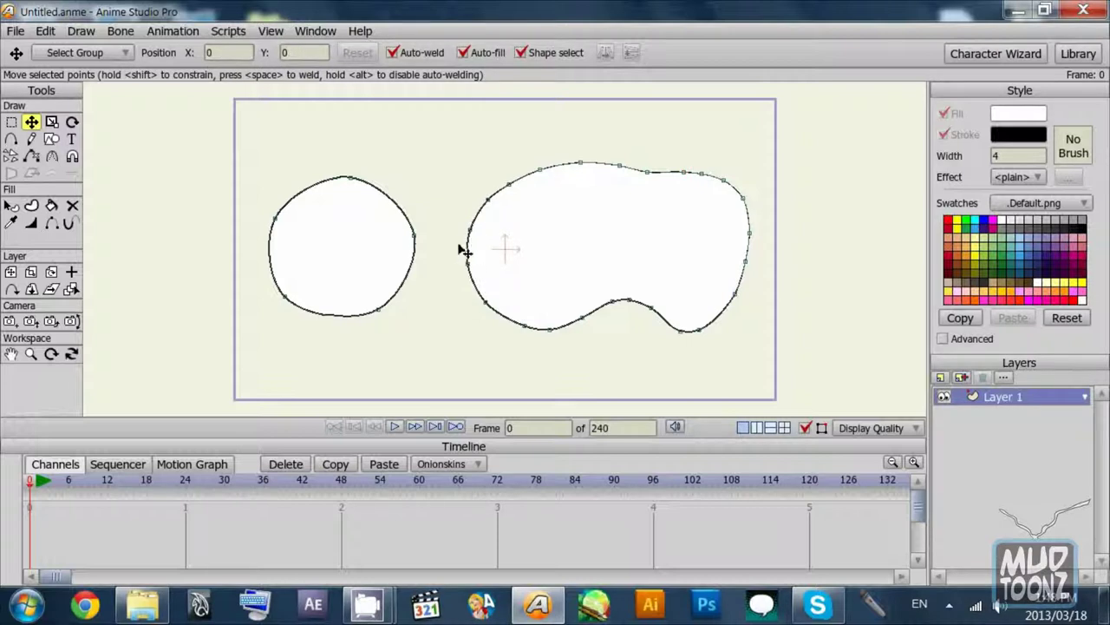
{"action": "left_click", "coordinate": [509, 184]}
{"action": "left_click", "coordinate": [532, 208]}
{"action": "left_click", "coordinate": [486, 201]}
{"action": "left_click_drag", "start_coordinate": [525, 148], "coordinate": [520, 147]}
{"action": "left_click", "coordinate": [485, 199]}
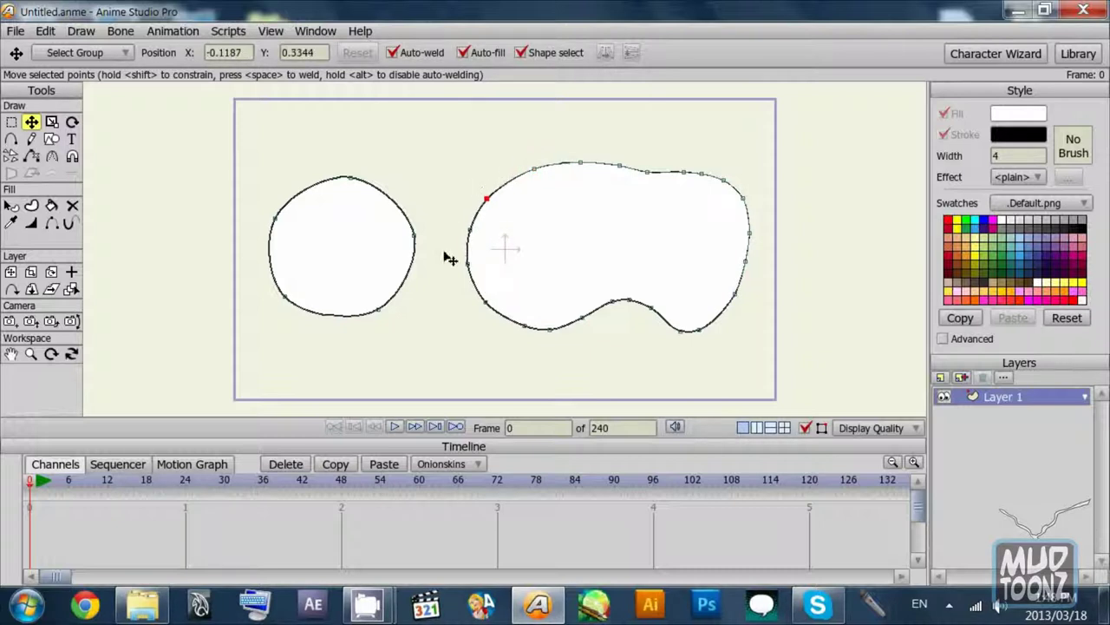
{"action": "left_click", "coordinate": [519, 327]}
Step: Select the whole freehand shape, rotate it slightly counterclockwise, and deselect its points
{"action": "left_click", "coordinate": [669, 286]}
{"action": "key", "text": "r"}
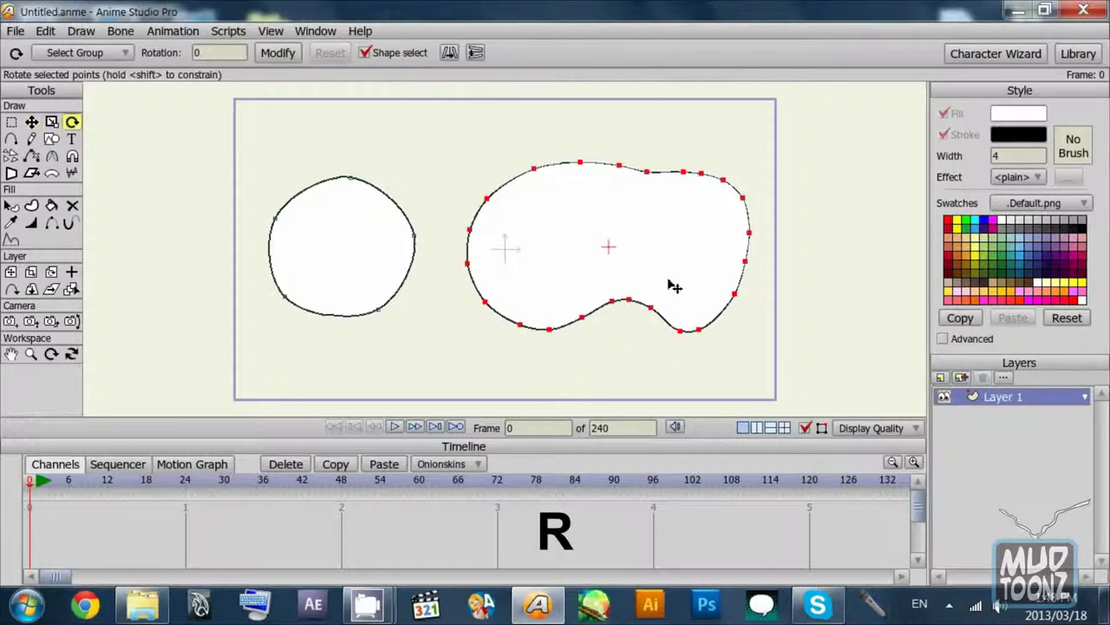
{"action": "left_click_drag", "start_coordinate": [709, 251], "coordinate": [719, 249]}
{"action": "key", "text": "t"}
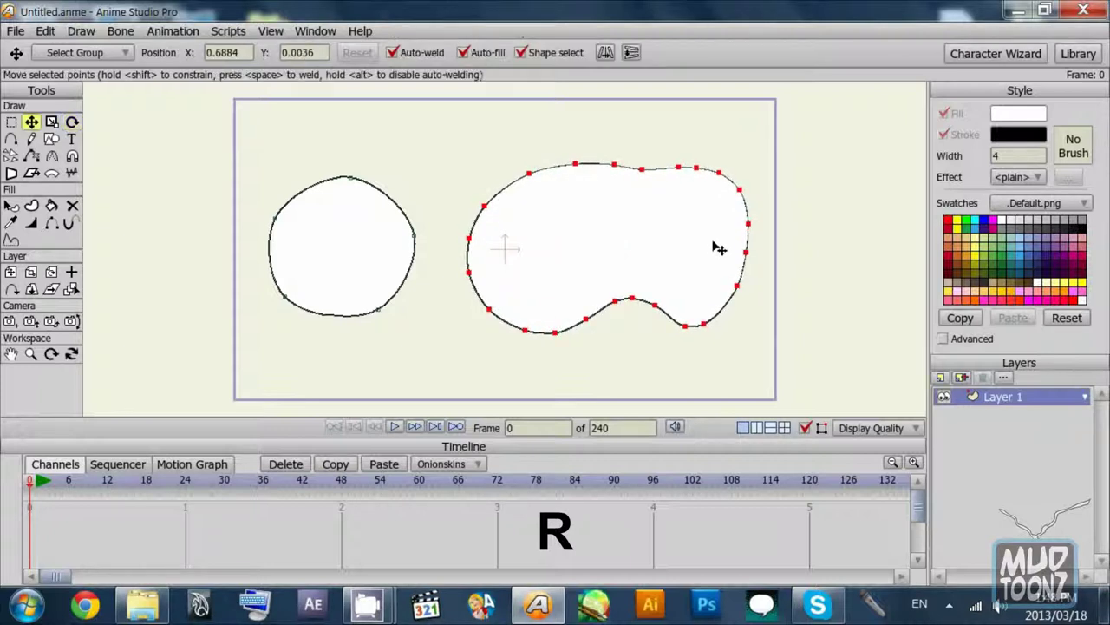
{"action": "left_click", "coordinate": [670, 347]}
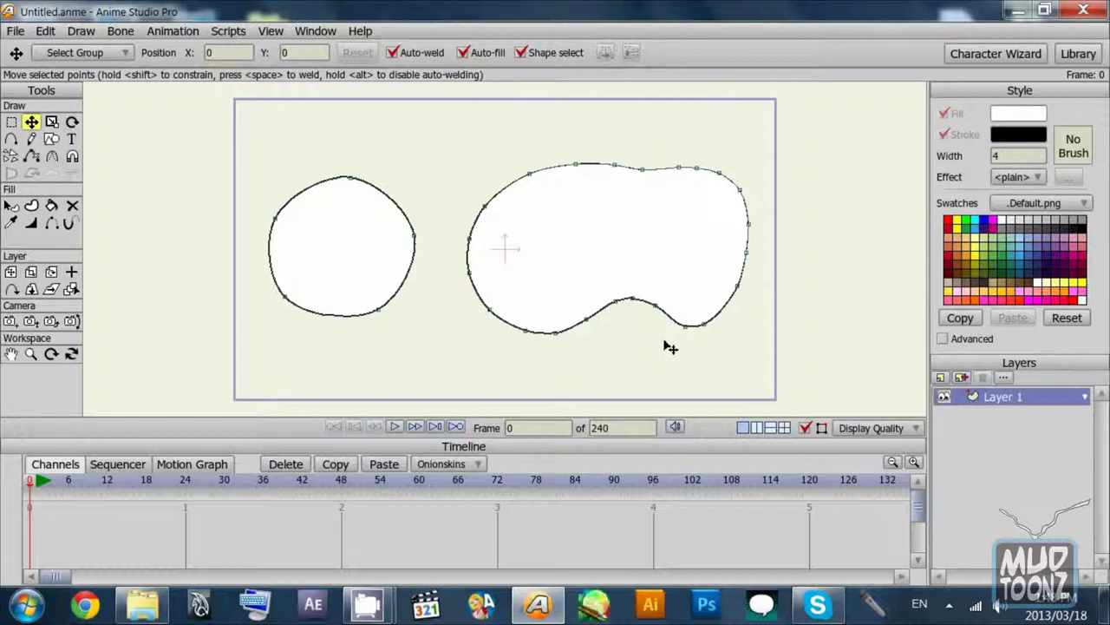
Step: Try moving the freehand shape's lower-left group of points down and to the left, undo the move, and deselect the points
{"action": "key", "text": "g"}
{"action": "left_click_drag", "start_coordinate": [683, 260], "coordinate": [481, 380]}
{"action": "key", "text": "t"}
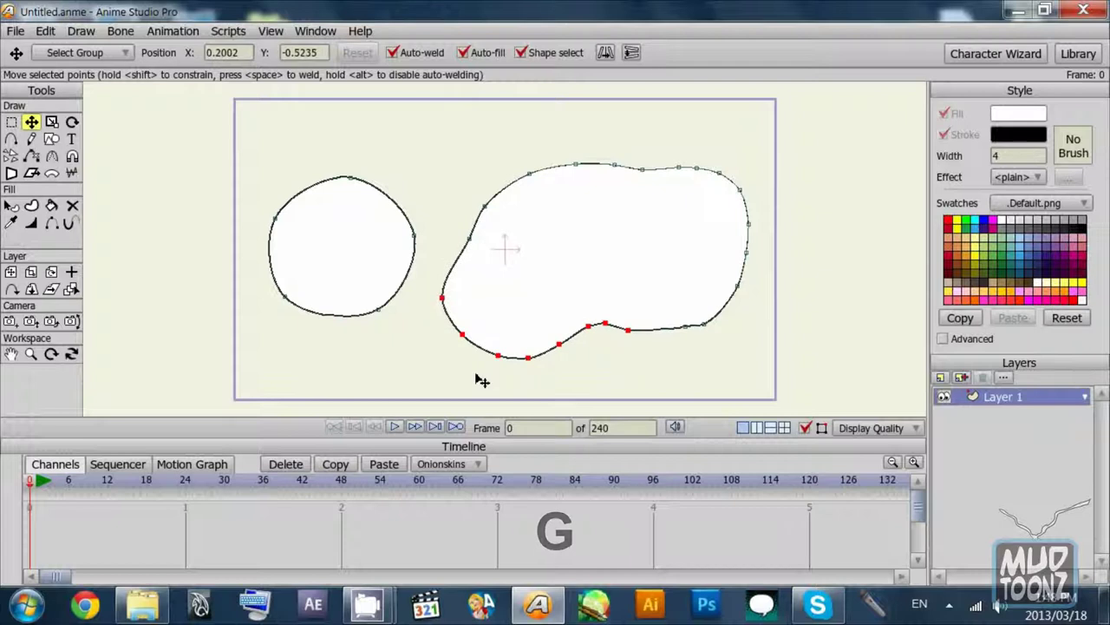
{"action": "key", "text": "ctrl+z"}
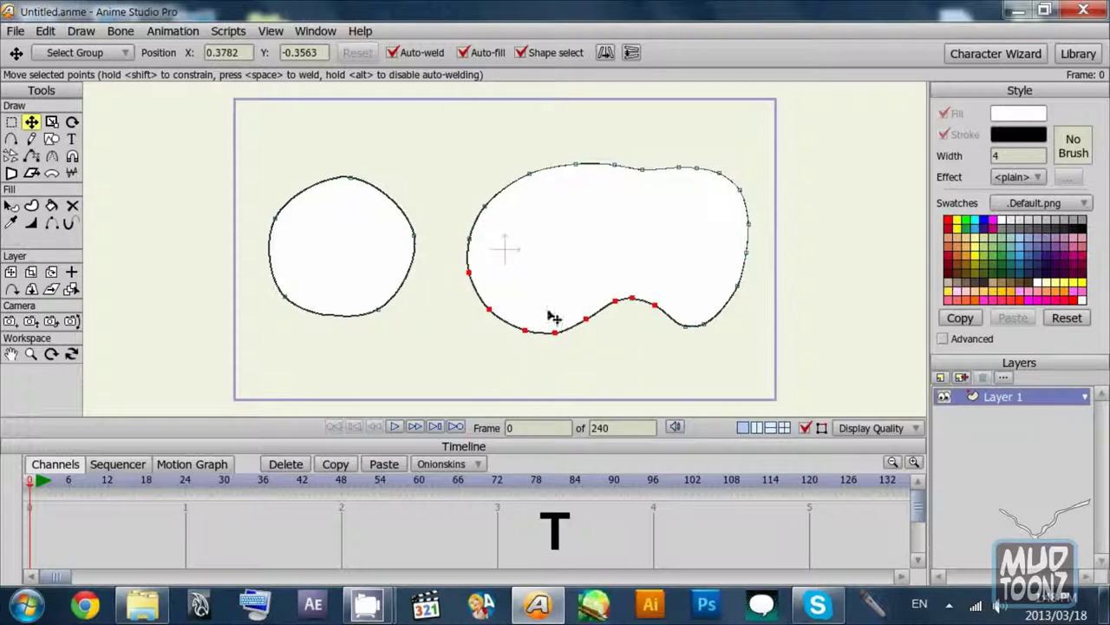
{"action": "key", "text": "g"}
{"action": "left_click", "coordinate": [605, 364]}
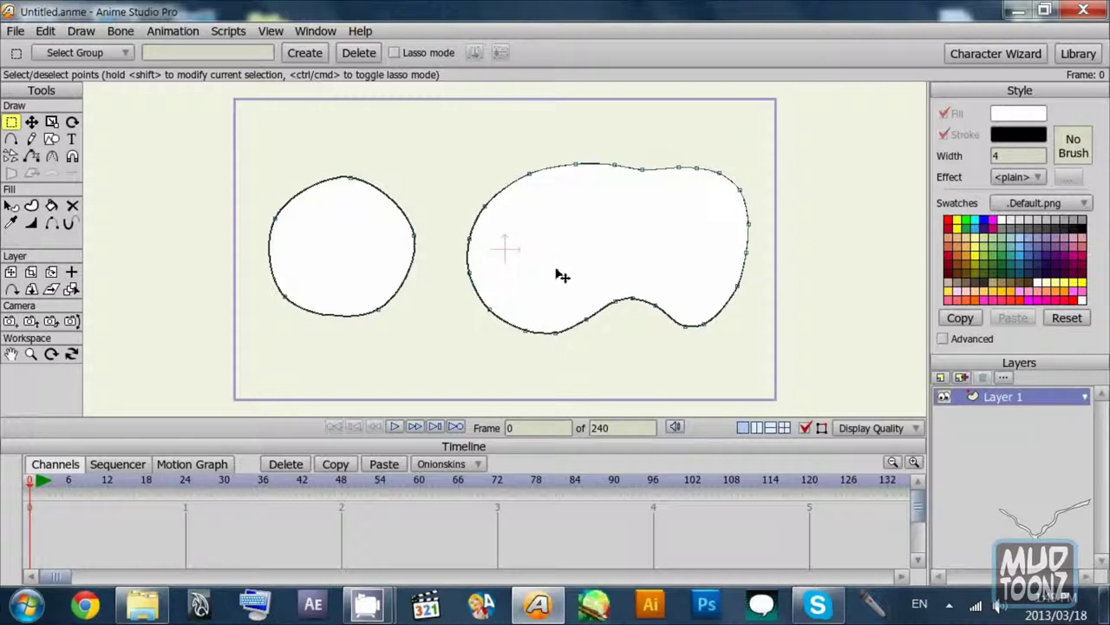
Step: Reduce the curvature of the left rounded shape's lower-right point until it forms a sharp corner
{"action": "left_click", "coordinate": [378, 310]}
{"action": "key", "text": "c"}
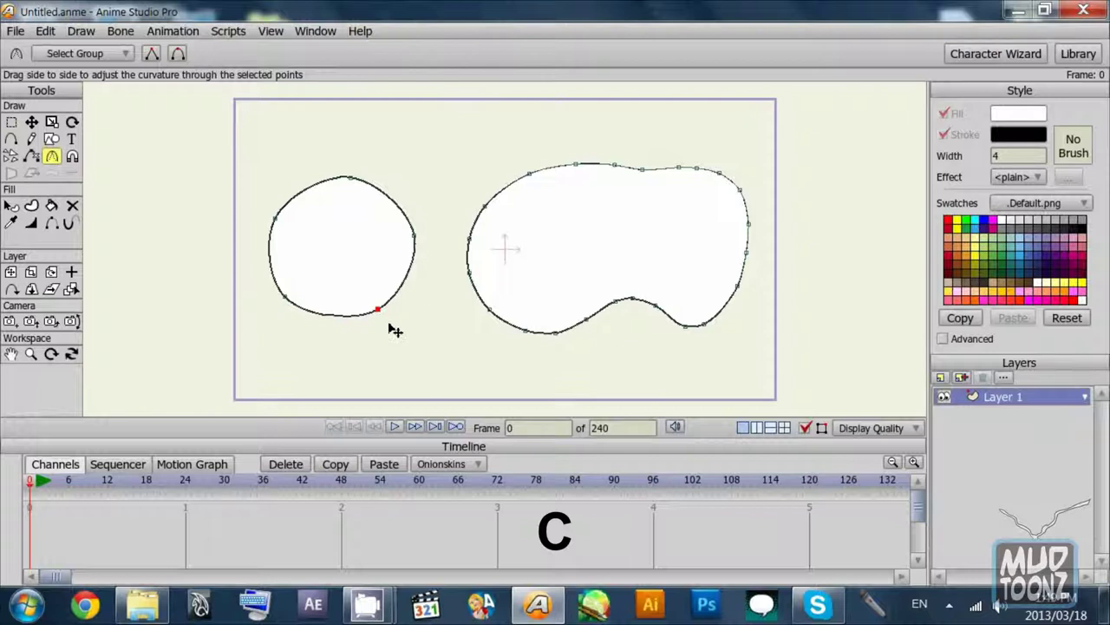
{"action": "left_click_drag", "start_coordinate": [332, 255], "coordinate": [295, 255]}
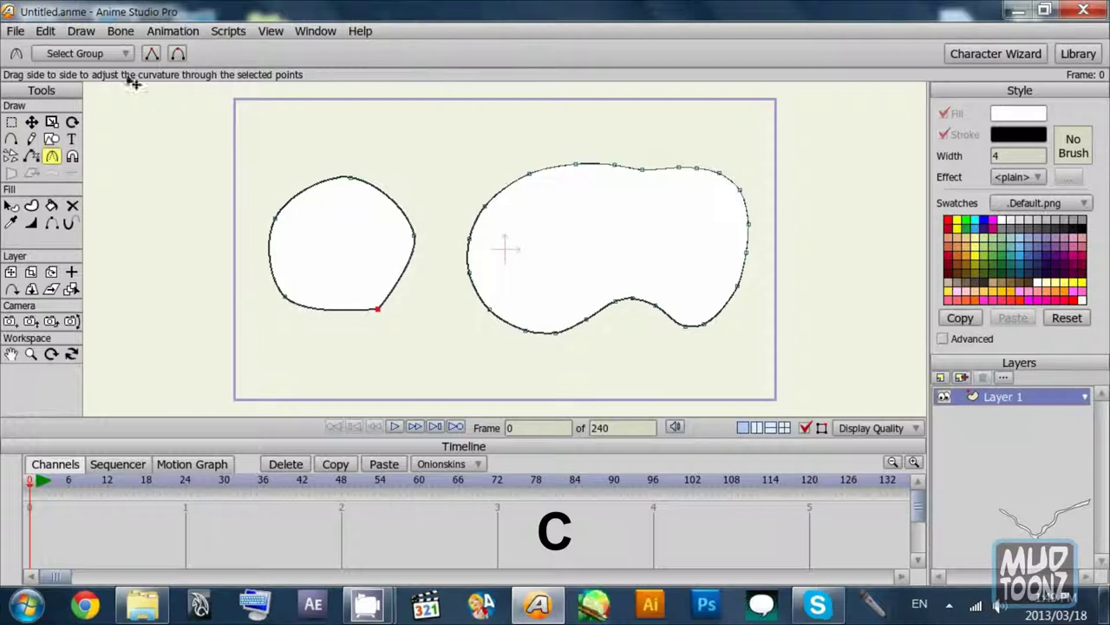
Step: Switch the rounded shape's lower-right point back and forth between smooth and peaked, ending on smooth
{"action": "left_click", "coordinate": [178, 54]}
{"action": "left_click", "coordinate": [152, 54]}
{"action": "left_click", "coordinate": [178, 53]}
{"action": "left_click", "coordinate": [152, 53]}
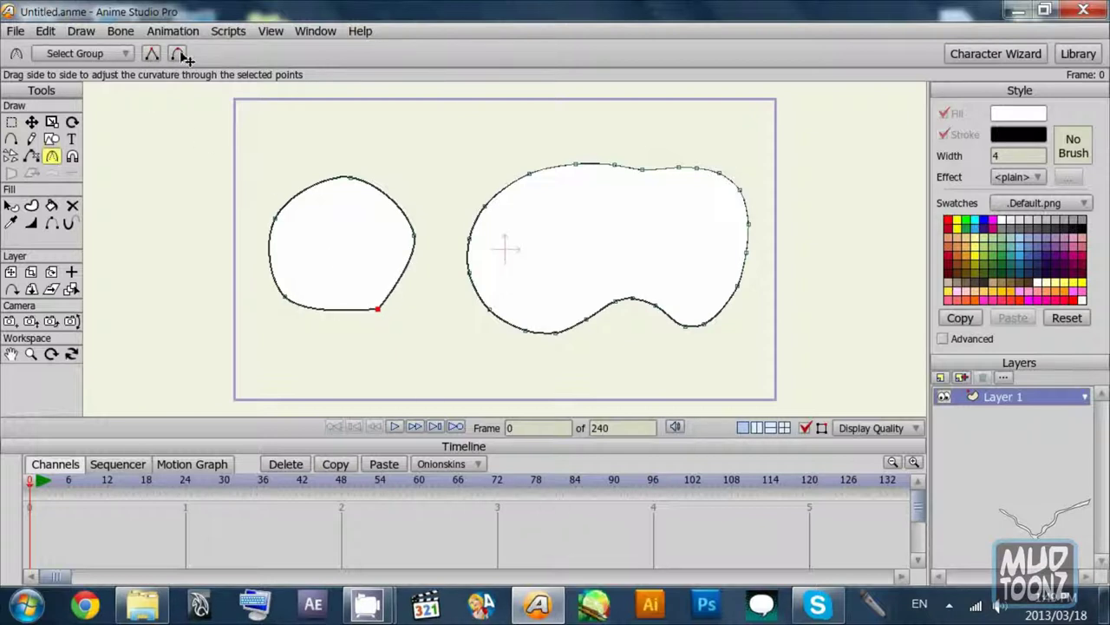
{"action": "left_click", "coordinate": [178, 54]}
Step: Peak the rounded shape's upper-left point, and peak all five of its points to form a straight-sided pentagon
{"action": "left_click", "coordinate": [274, 219]}
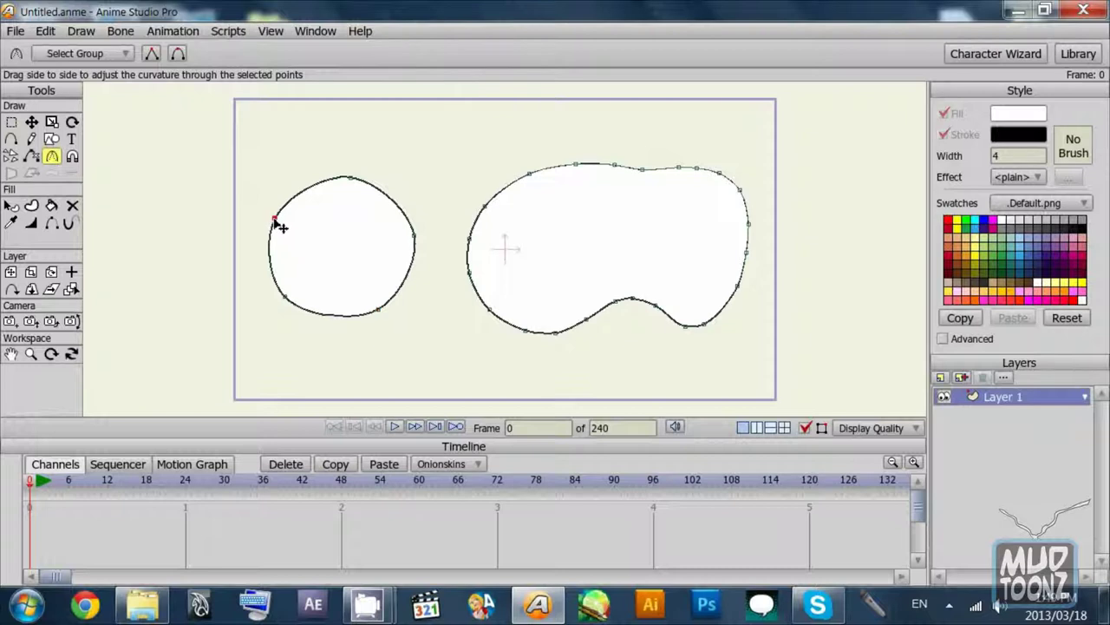
{"action": "left_click", "coordinate": [153, 55]}
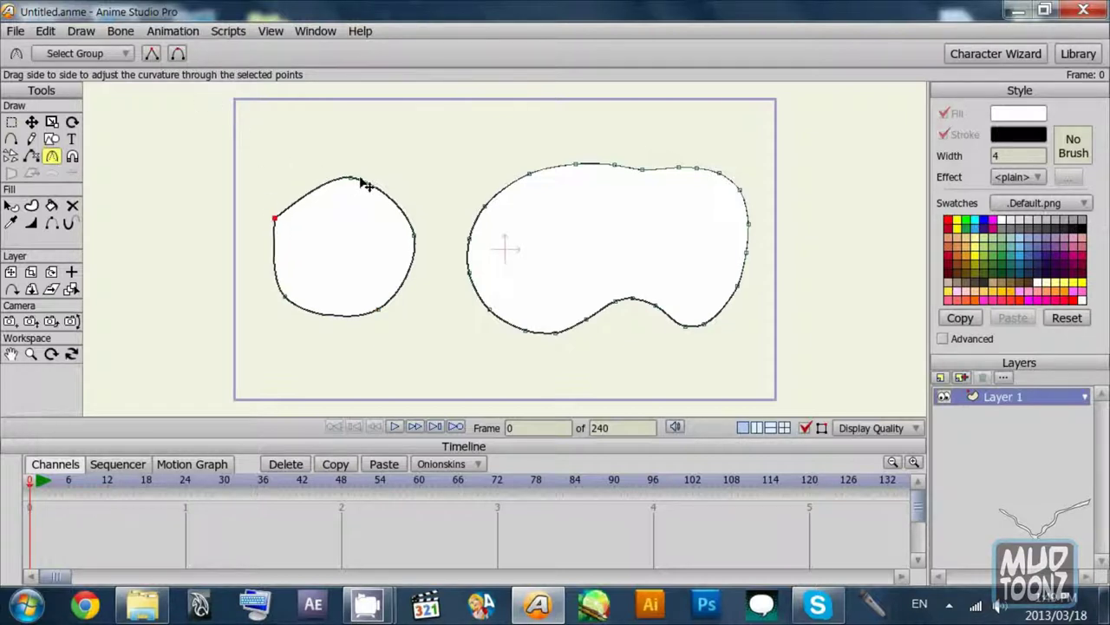
{"action": "key", "text": "g"}
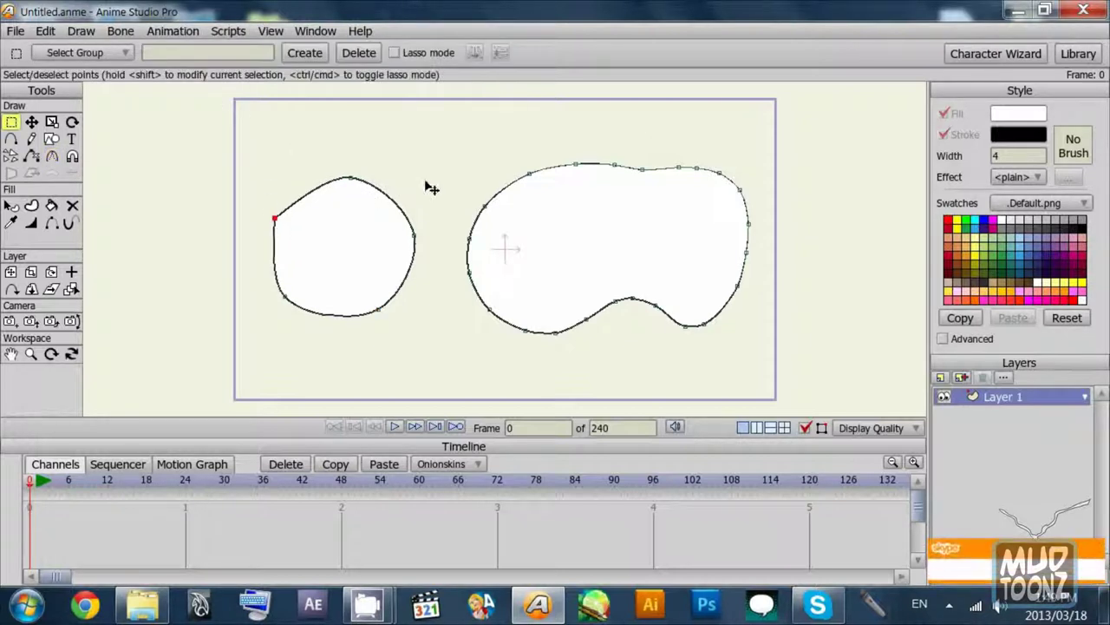
{"action": "left_click_drag", "start_coordinate": [430, 146], "coordinate": [234, 344]}
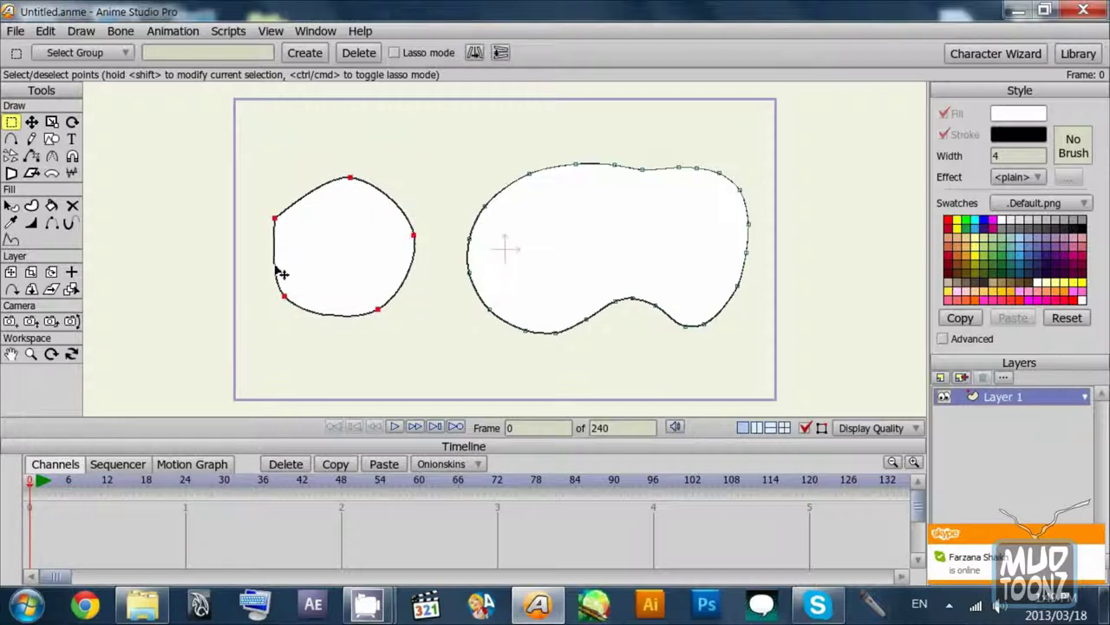
{"action": "key", "text": "c"}
{"action": "left_click", "coordinate": [161, 54]}
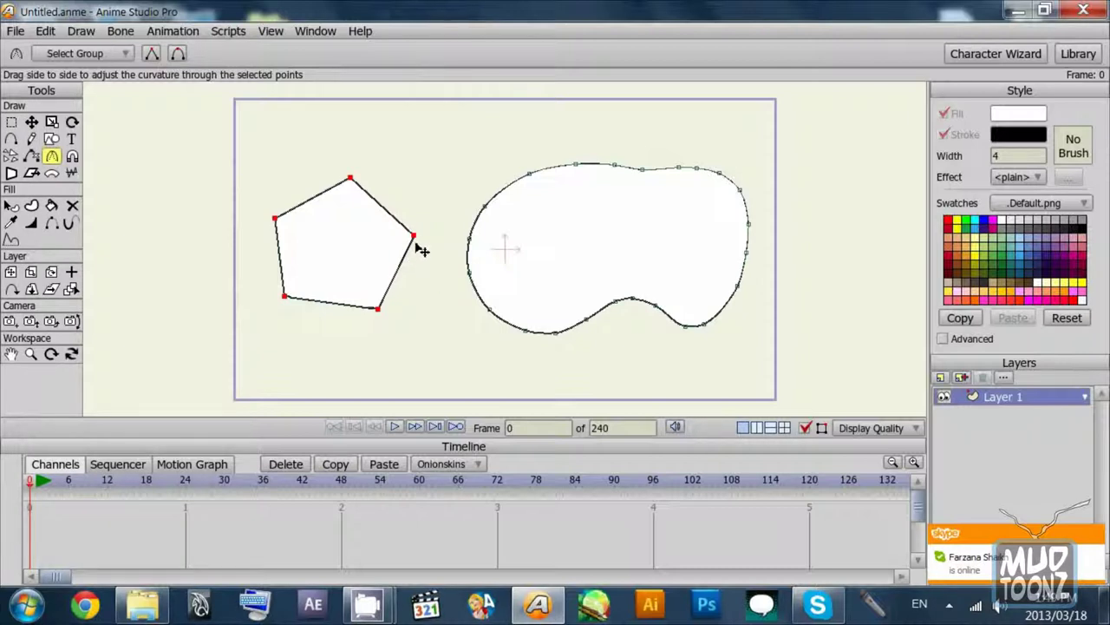
Step: Rotate the pentagon clockwise until its base is horizontal, and deselect its points
{"action": "key", "text": "t"}
{"action": "left_click_drag", "start_coordinate": [371, 247], "coordinate": [414, 195]}
{"action": "key", "text": "r"}
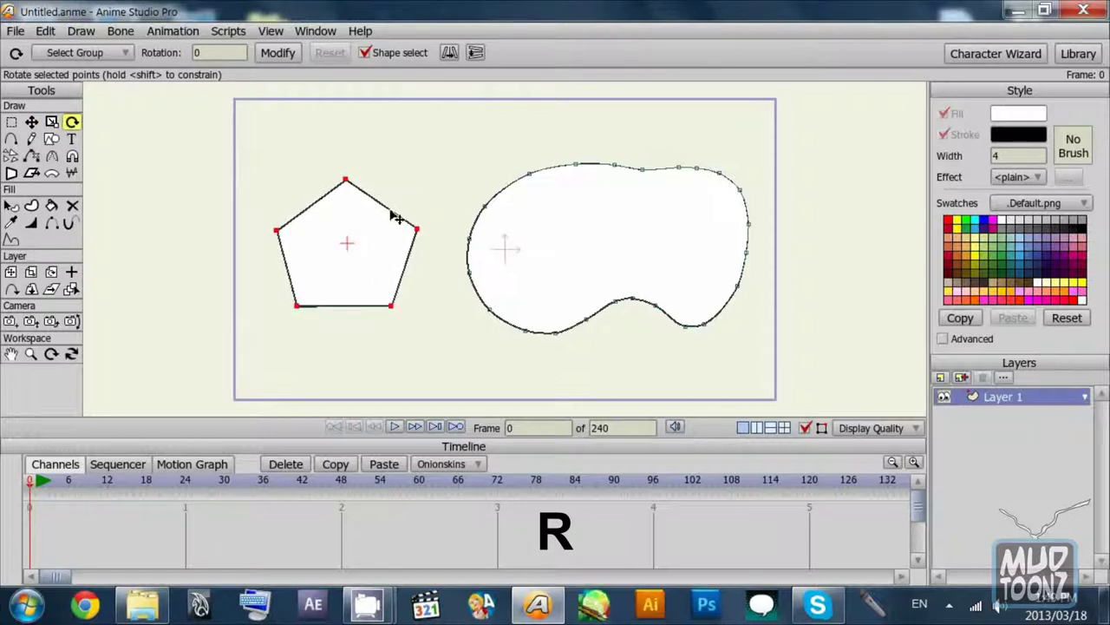
{"action": "key", "text": "t"}
{"action": "left_click", "coordinate": [268, 188]}
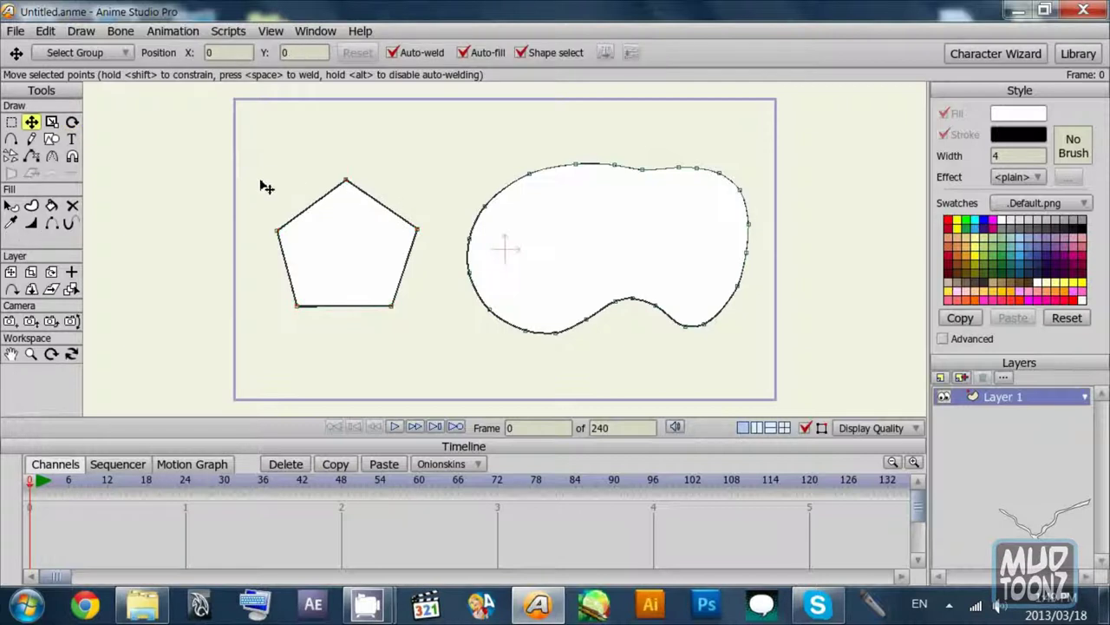
Step: Adjust the pentagon's corner points individually, raising its apex and evening out the side and base corners
{"action": "left_click_drag", "start_coordinate": [257, 185], "coordinate": [256, 185]}
{"action": "left_click_drag", "start_coordinate": [337, 152], "coordinate": [335, 153]}
{"action": "left_click_drag", "start_coordinate": [433, 197], "coordinate": [431, 197]}
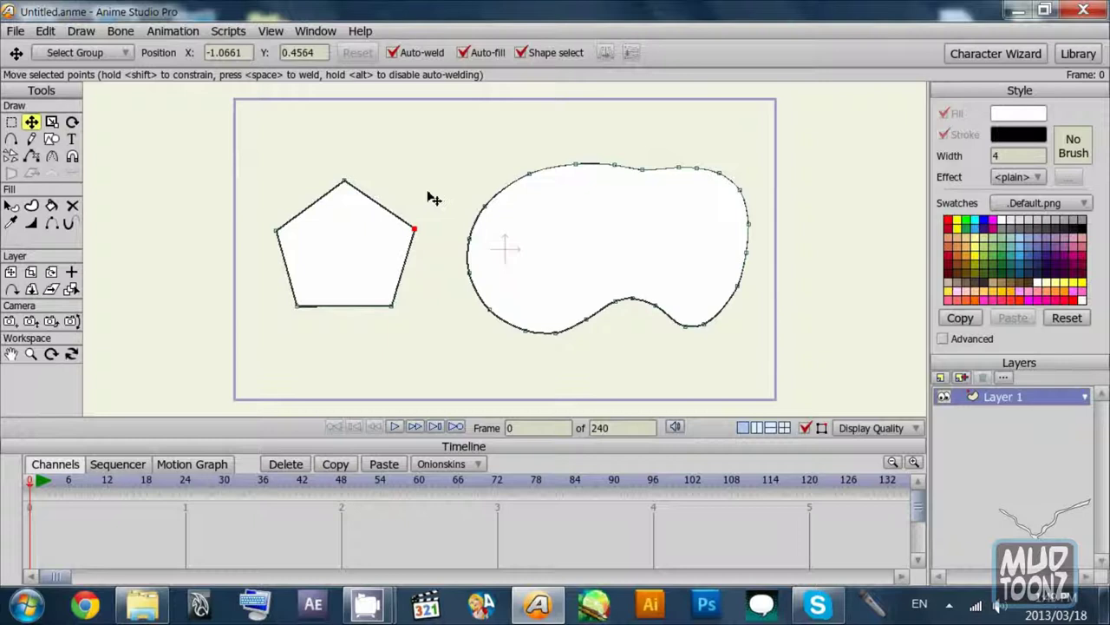
{"action": "left_click_drag", "start_coordinate": [355, 152], "coordinate": [351, 144]}
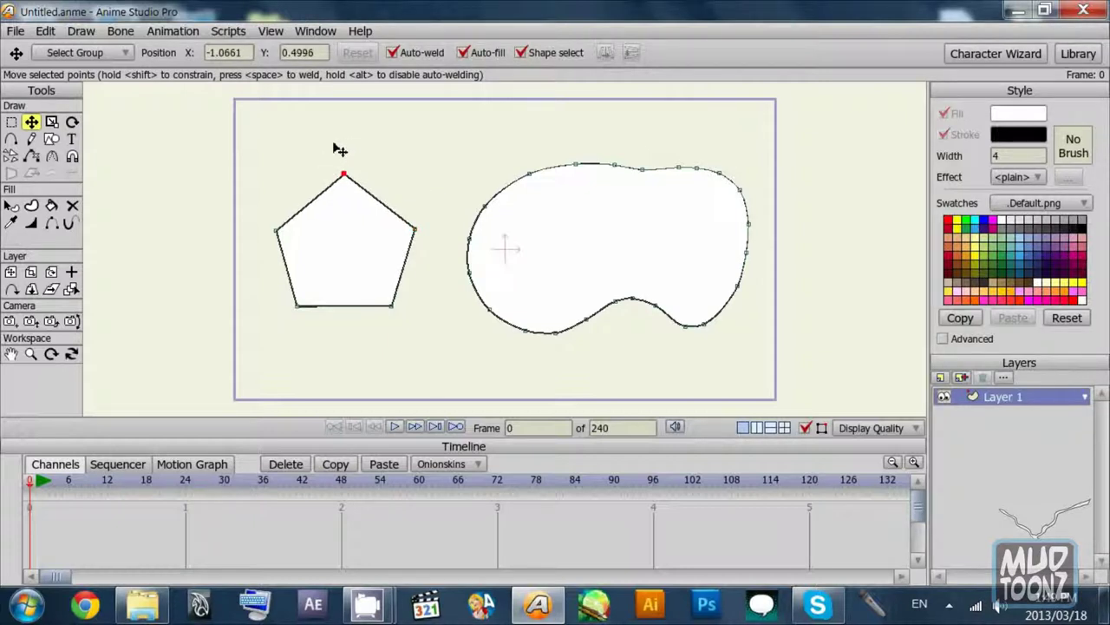
{"action": "left_click_drag", "start_coordinate": [339, 145], "coordinate": [336, 141]}
{"action": "left_click_drag", "start_coordinate": [277, 319], "coordinate": [280, 318]}
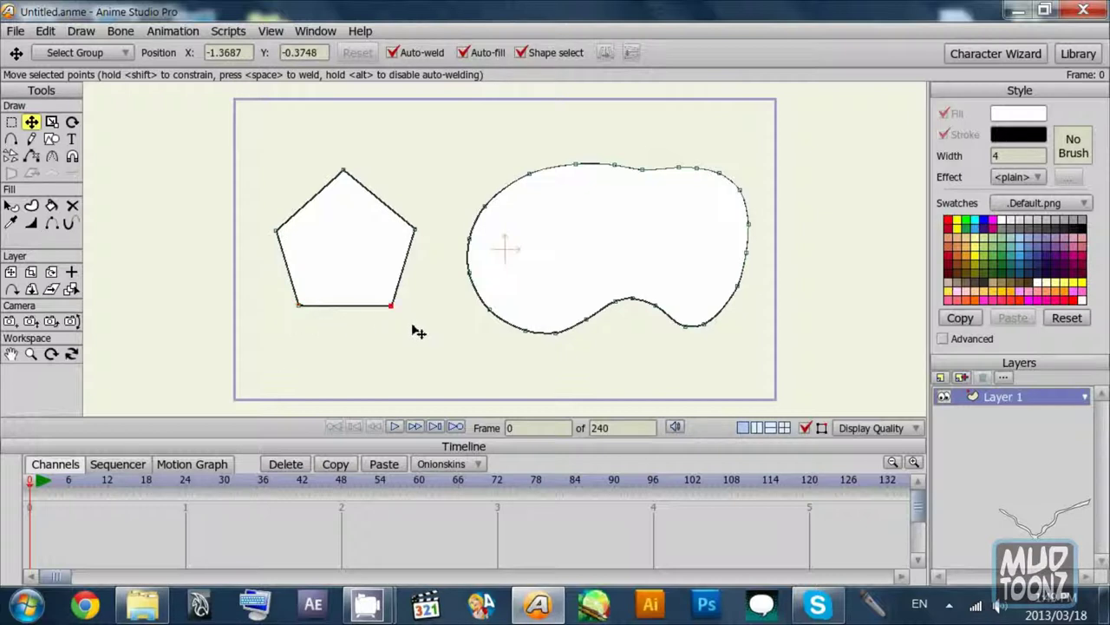
{"action": "left_click_drag", "start_coordinate": [413, 325], "coordinate": [411, 325]}
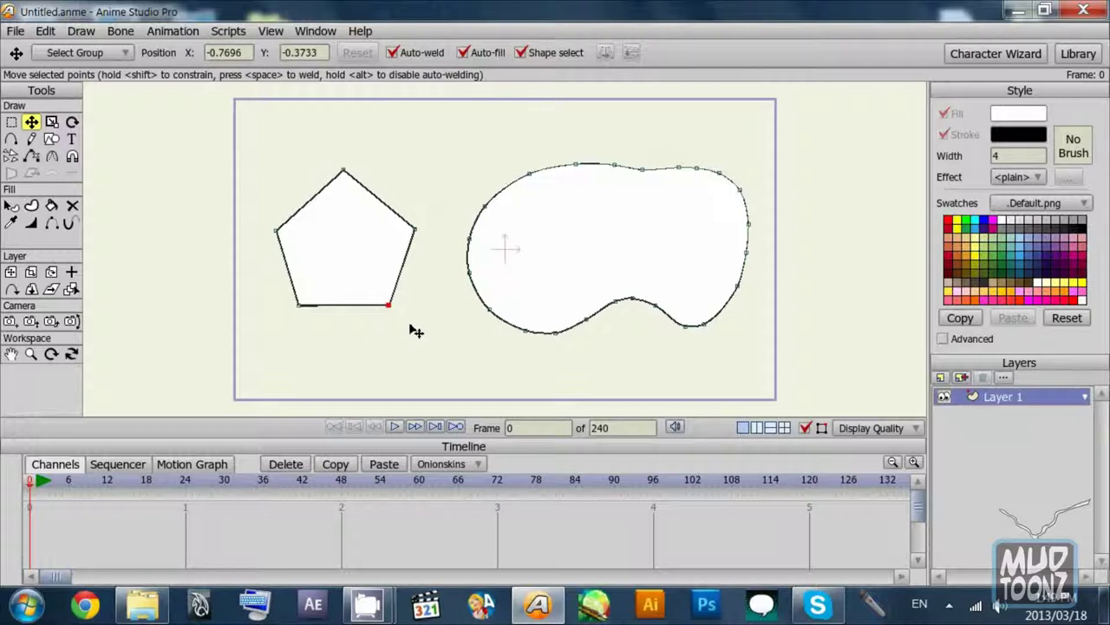
Step: Move the whole pentagon slightly upward and smooth all five of its points into a rounded shape
{"action": "key", "text": "r"}
{"action": "left_click_drag", "start_coordinate": [372, 273], "coordinate": [407, 354]}
{"action": "key", "text": "t"}
{"action": "key", "text": "r"}
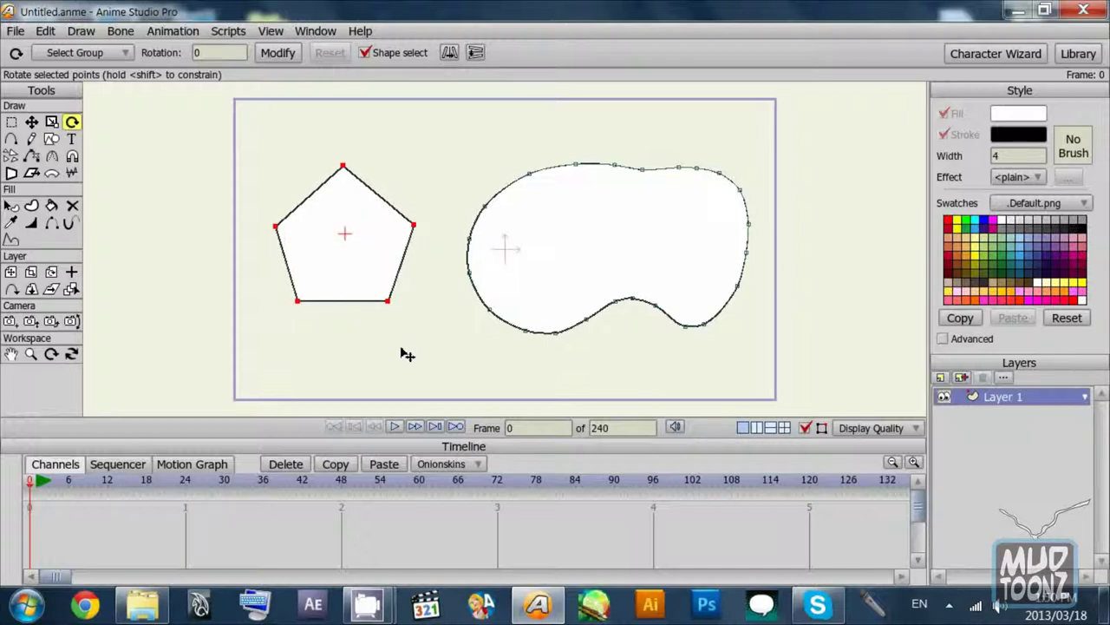
{"action": "key", "text": "t"}
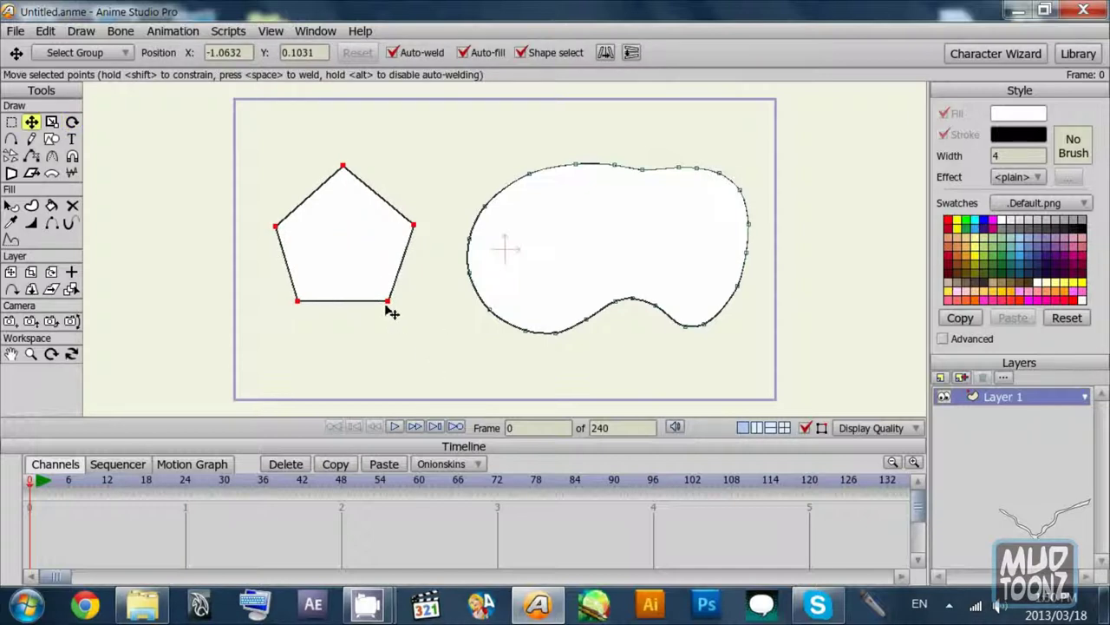
{"action": "key", "text": "c"}
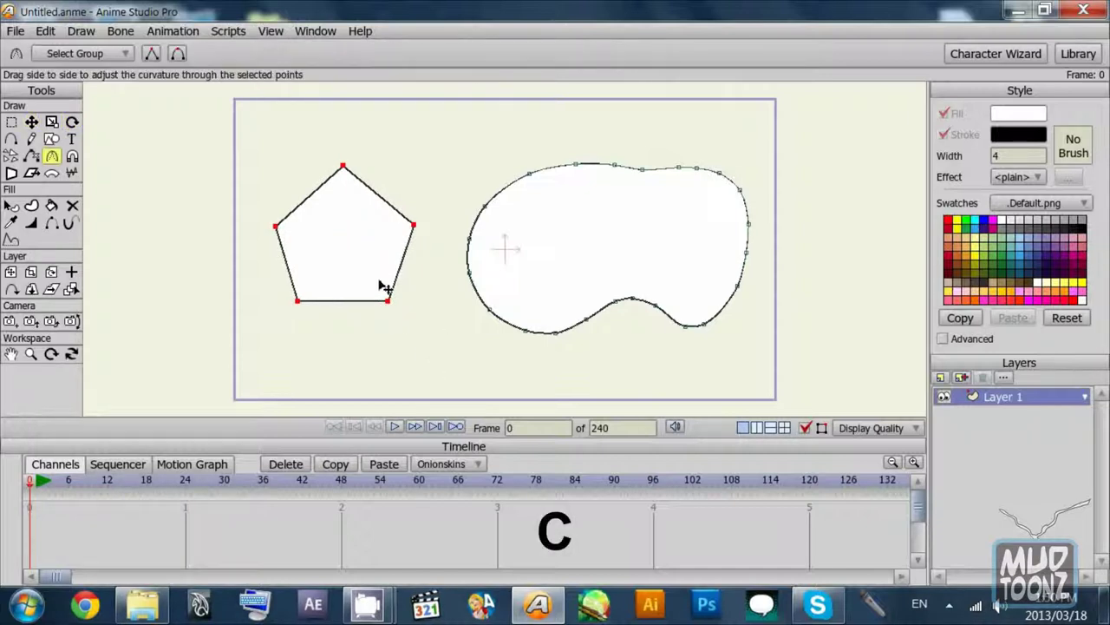
{"action": "left_click", "coordinate": [178, 54]}
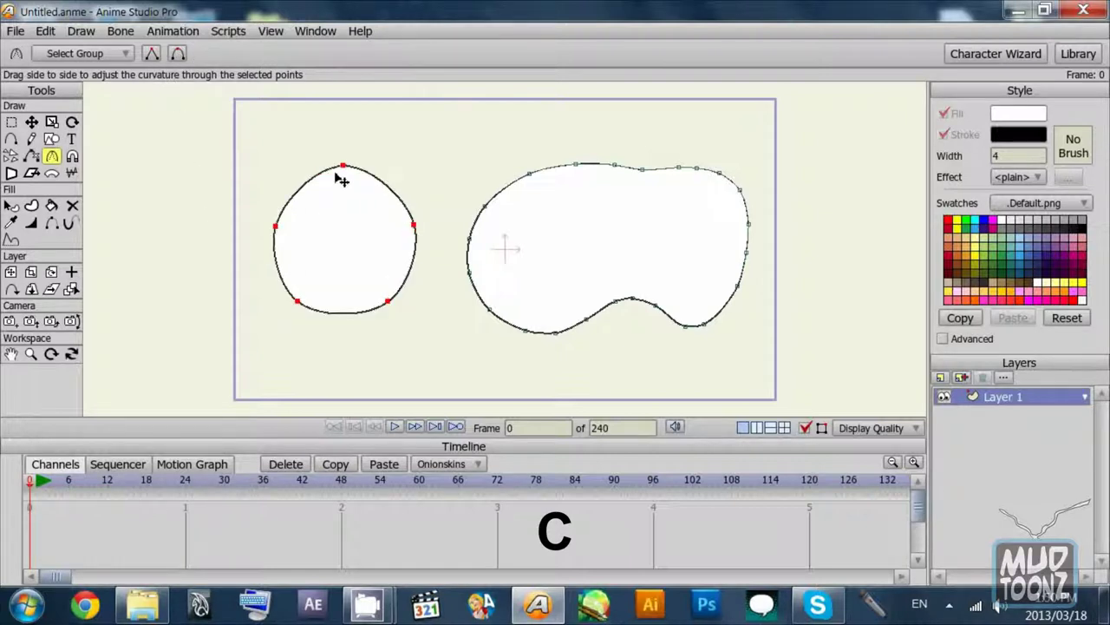
Step: Lower the rounded five-point shape's top point slightly
{"action": "key", "text": "t"}
{"action": "left_click", "coordinate": [337, 131]}
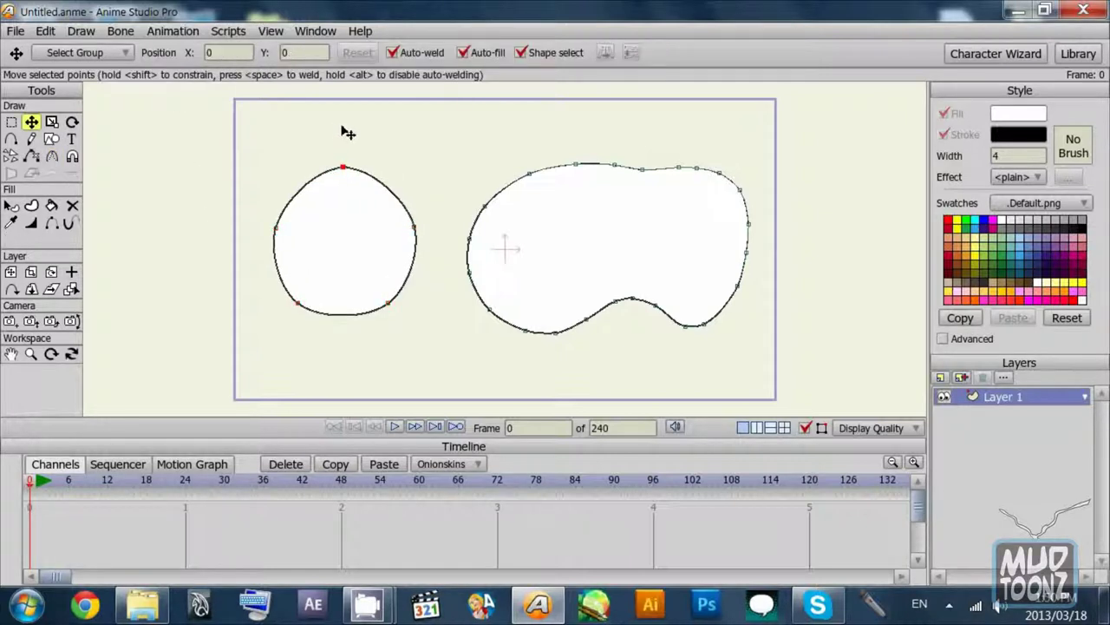
{"action": "left_click_drag", "start_coordinate": [348, 132], "coordinate": [348, 138]}
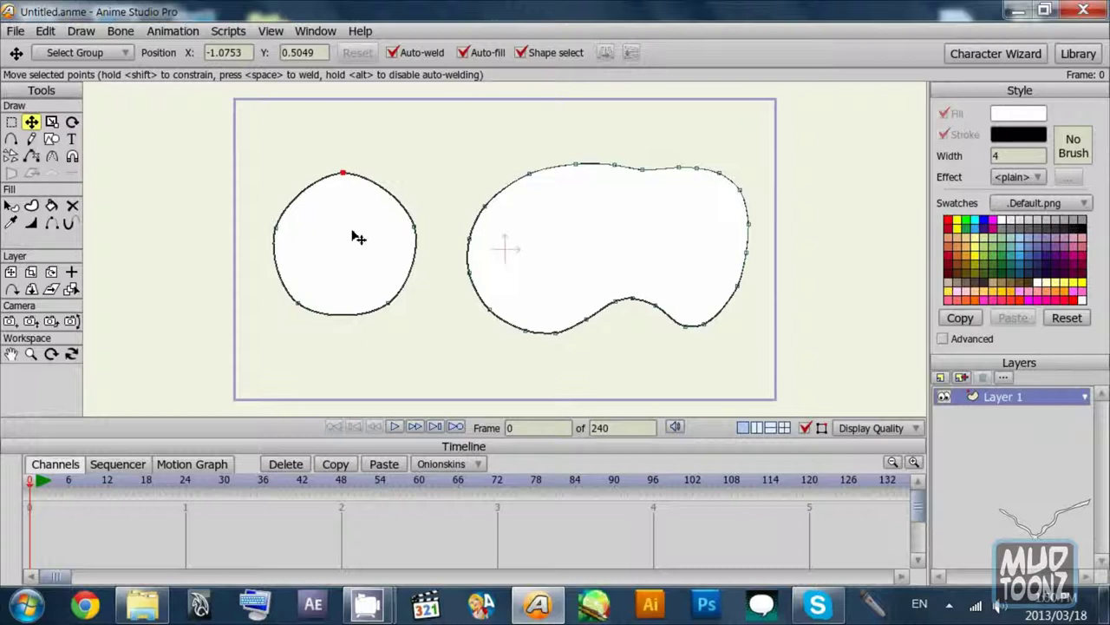
Step: Peak all five points of the rounded shape to form a straight-sided pentagon, and deselect them
{"action": "key", "text": "g"}
{"action": "left_click_drag", "start_coordinate": [439, 165], "coordinate": [260, 323]}
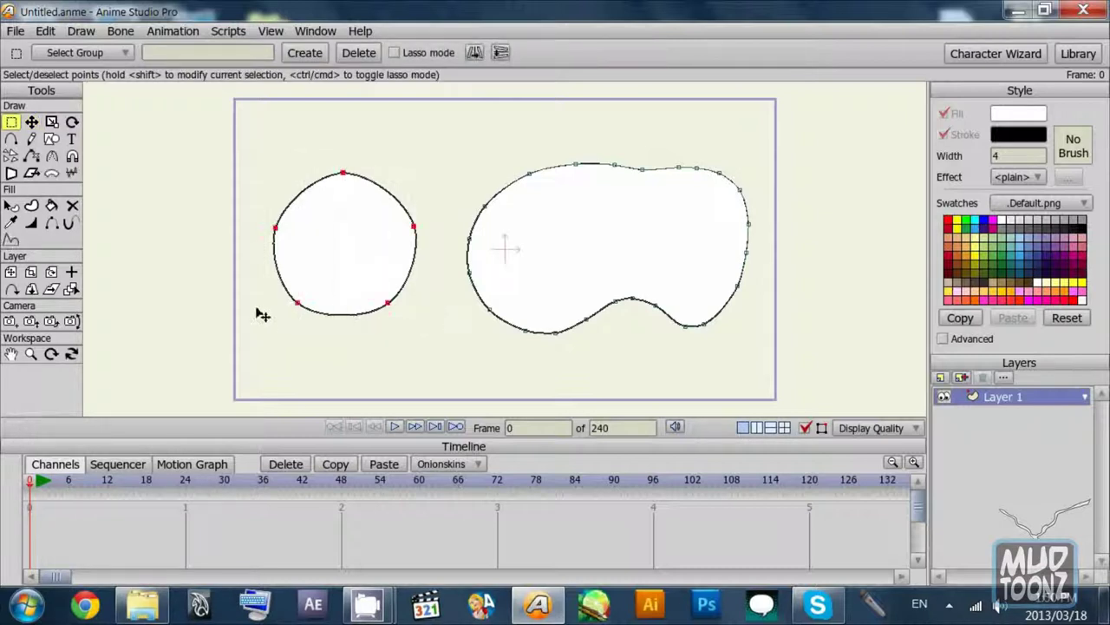
{"action": "key", "text": "c"}
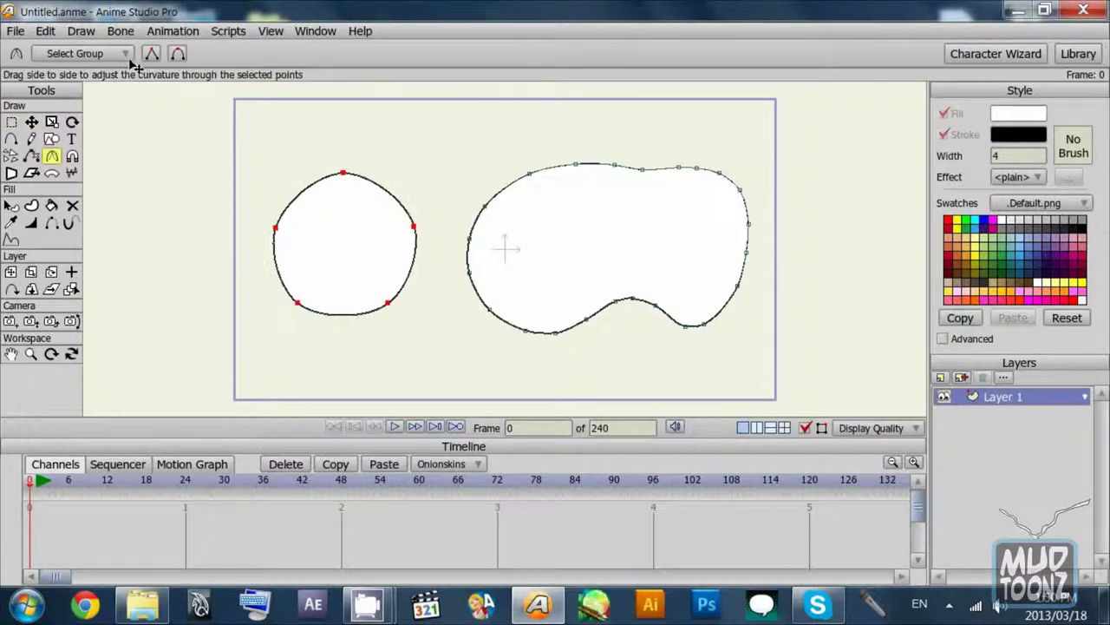
{"action": "left_click", "coordinate": [152, 53]}
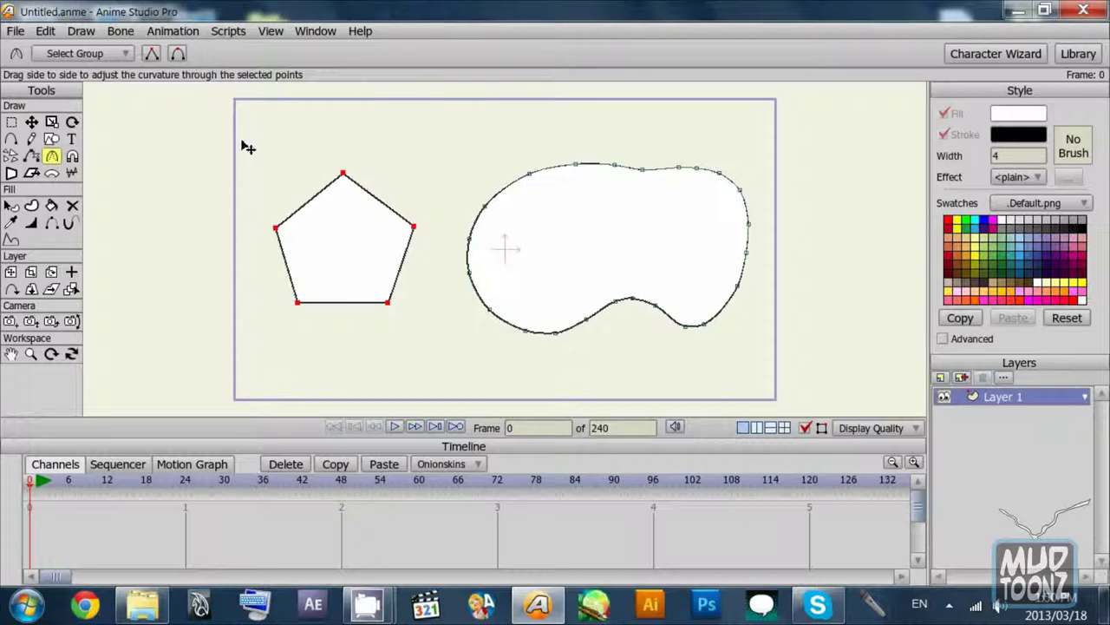
{"action": "key", "text": "g"}
{"action": "left_click", "coordinate": [274, 148]}
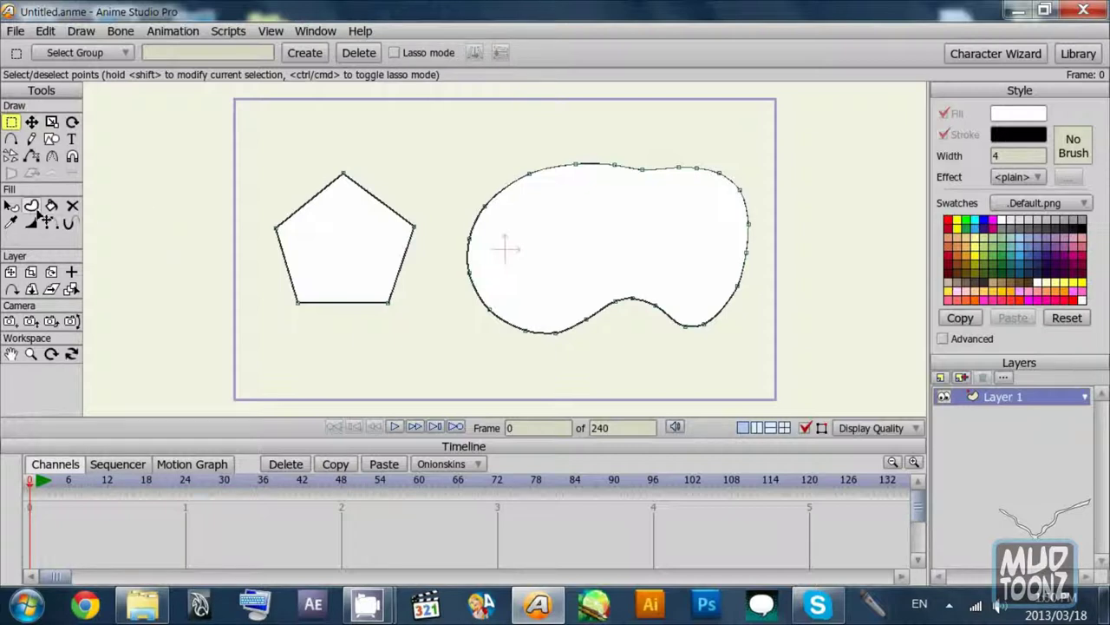
Step: Select the pentagon as a shape and set its fill colour to red FA2626
{"action": "key", "text": "q"}
{"action": "left_click", "coordinate": [347, 264]}
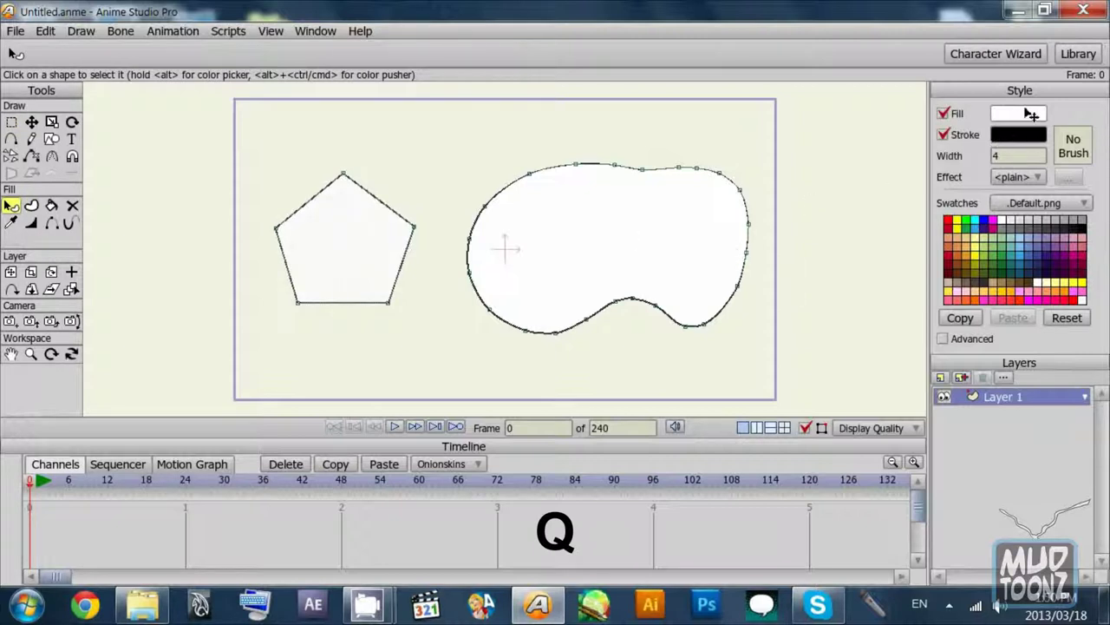
{"action": "left_click", "coordinate": [1029, 115]}
{"action": "left_click", "coordinate": [580, 287]}
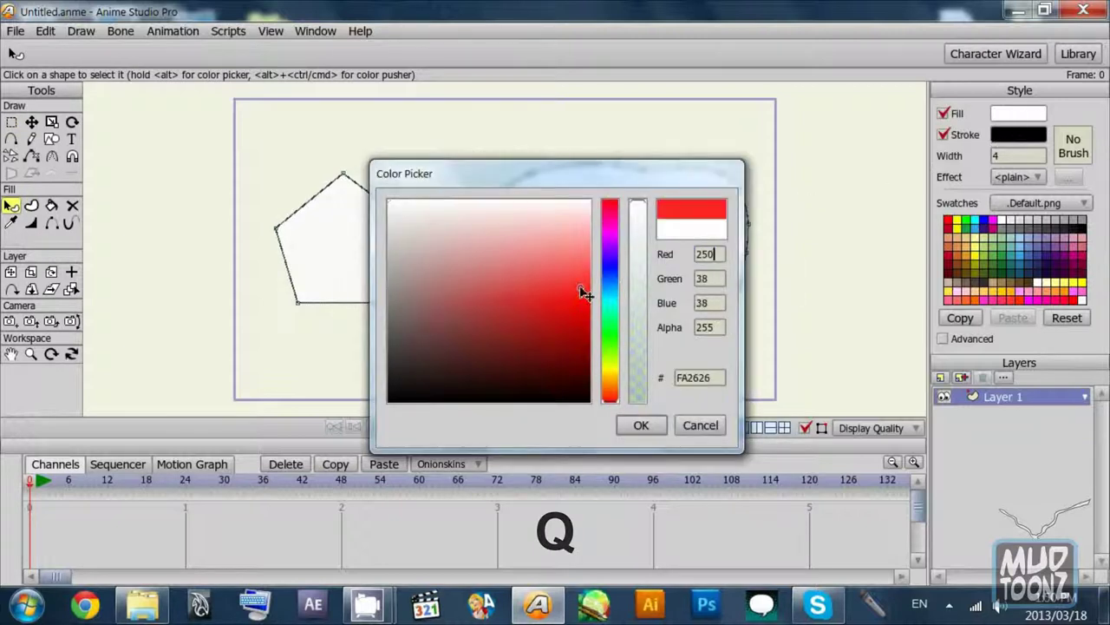
{"action": "left_click", "coordinate": [642, 425]}
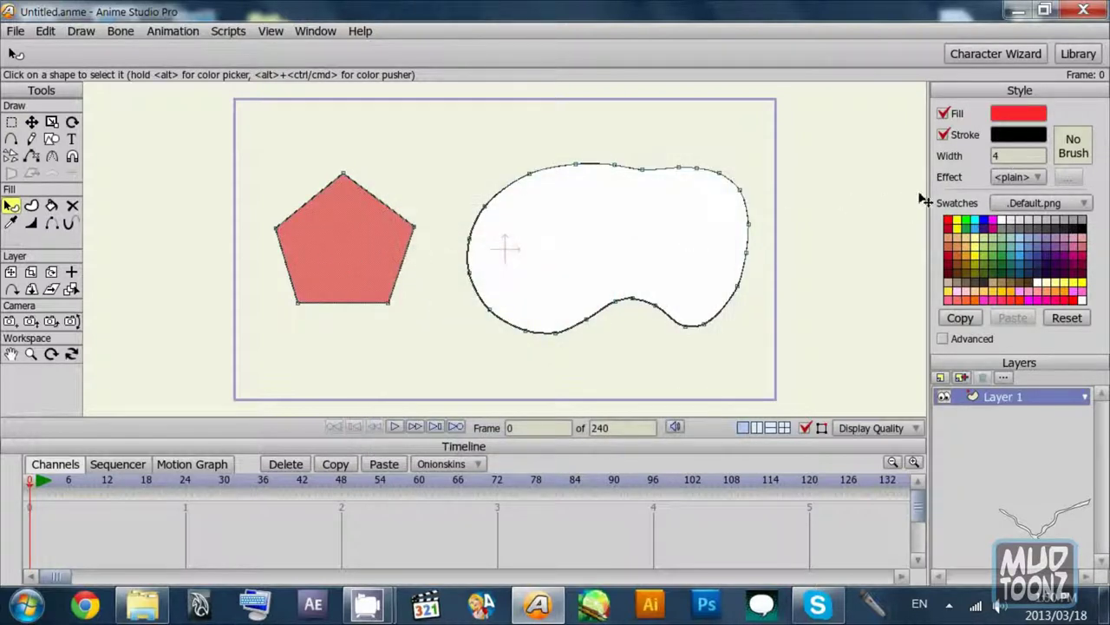
Step: Set the pentagon's stroke width to 8 and deselect the shape
{"action": "left_click_drag", "start_coordinate": [1024, 158], "coordinate": [945, 157]}
{"action": "type", "text": "8"}
{"action": "key", "text": "Return"}
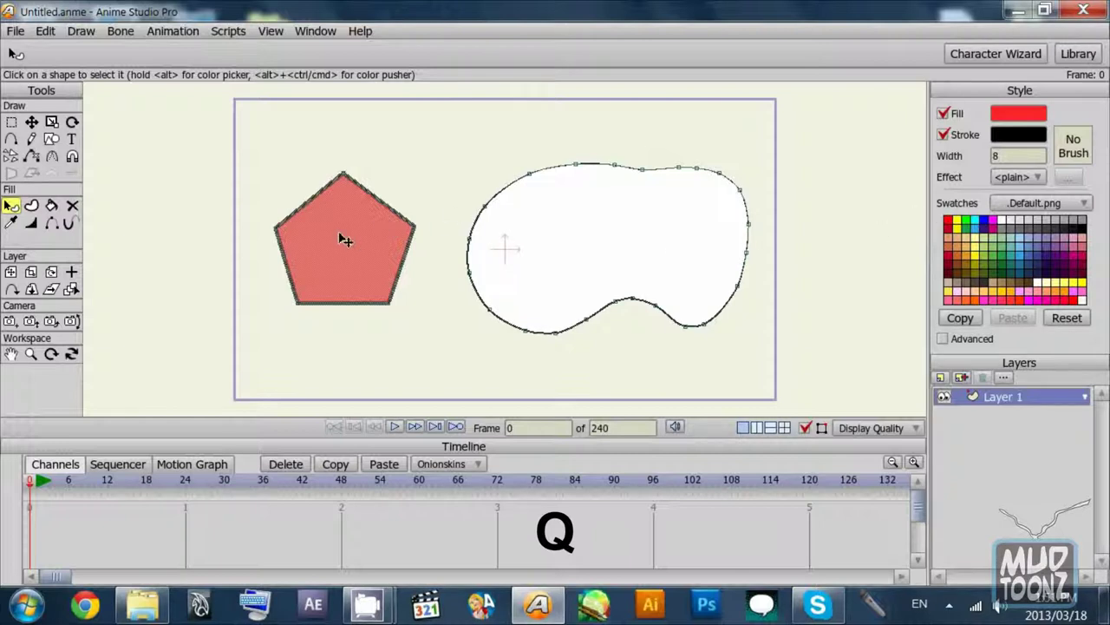
{"action": "scroll", "coordinate": [349, 238], "scroll_direction": "down", "scroll_amount": 3}
{"action": "scroll", "coordinate": [349, 238], "scroll_direction": "up", "scroll_amount": 9}
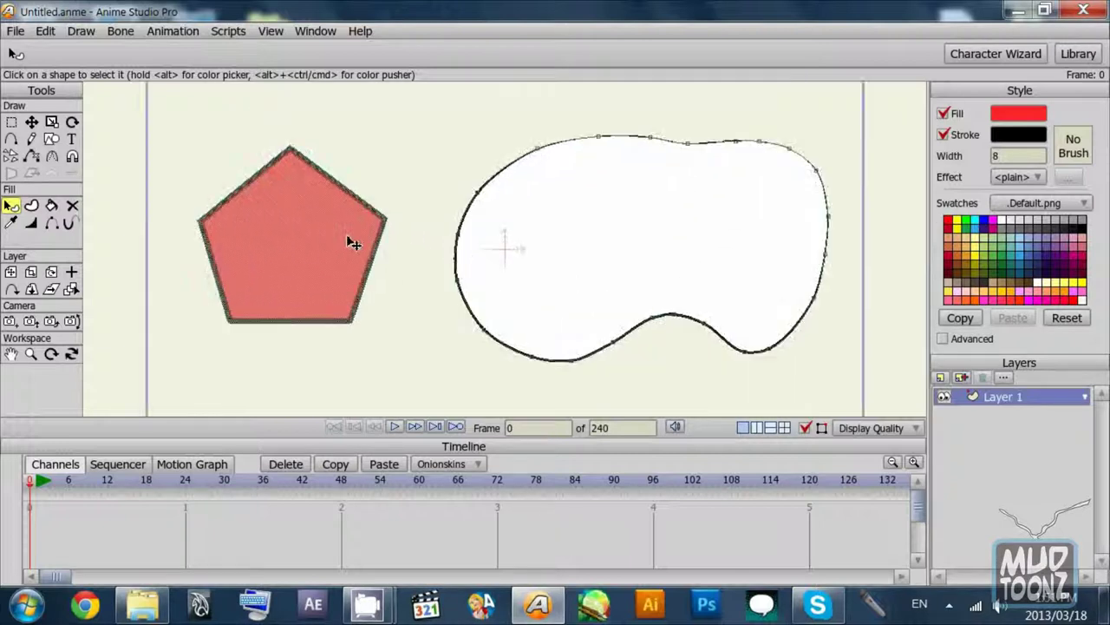
{"action": "scroll", "coordinate": [453, 237], "scroll_direction": "down", "scroll_amount": 3}
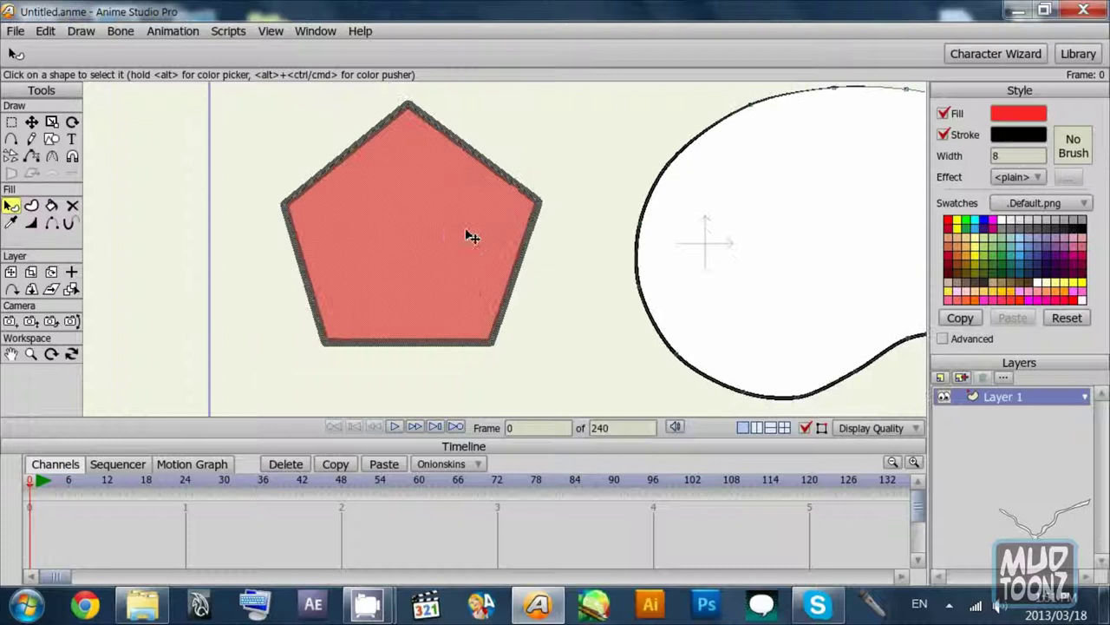
{"action": "scroll", "coordinate": [466, 233], "scroll_direction": "up", "scroll_amount": 2}
{"action": "key", "text": "g"}
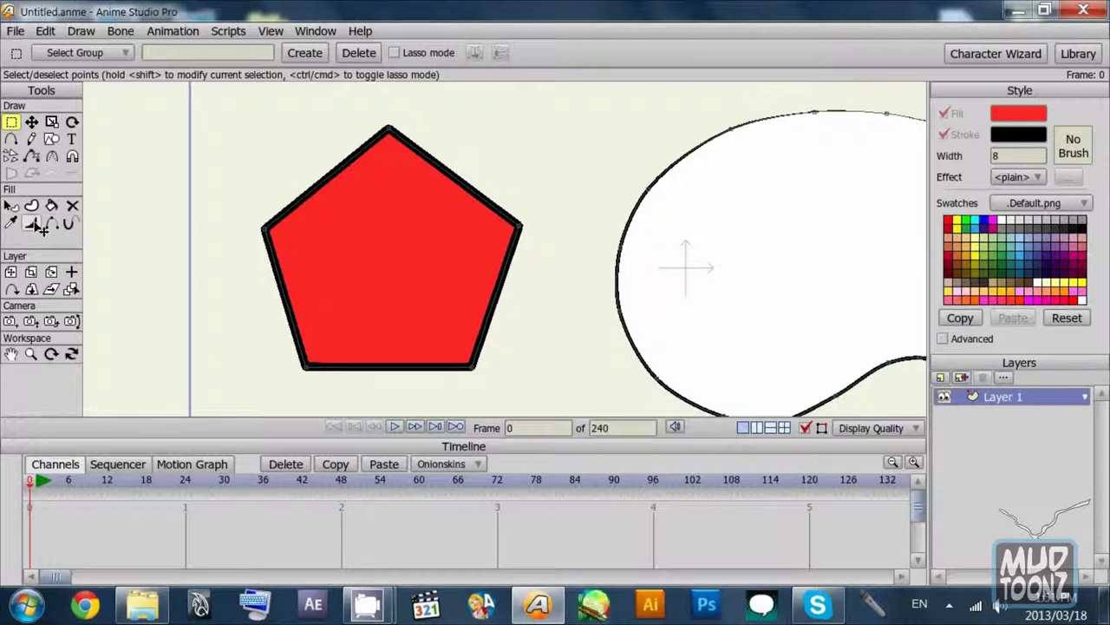
Step: Vary the pentagon's line width by corner: lower-right about 2.6, lower-left about 12.2, right about 4.4 and apex about 3.8
{"action": "key", "text": "w"}
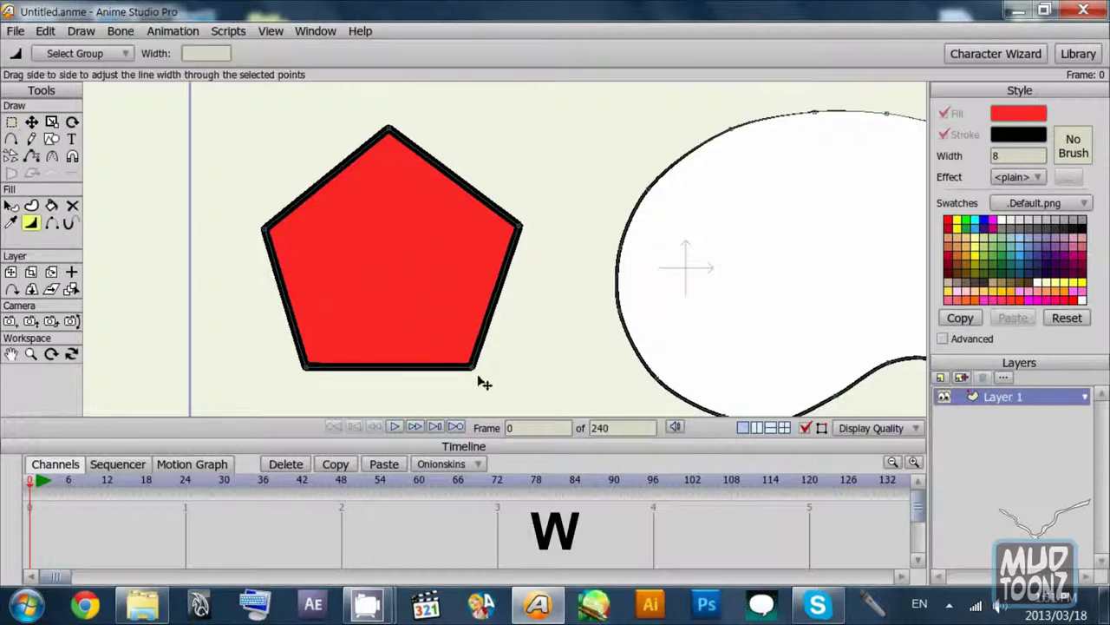
{"action": "left_click_drag", "start_coordinate": [480, 378], "coordinate": [404, 351]}
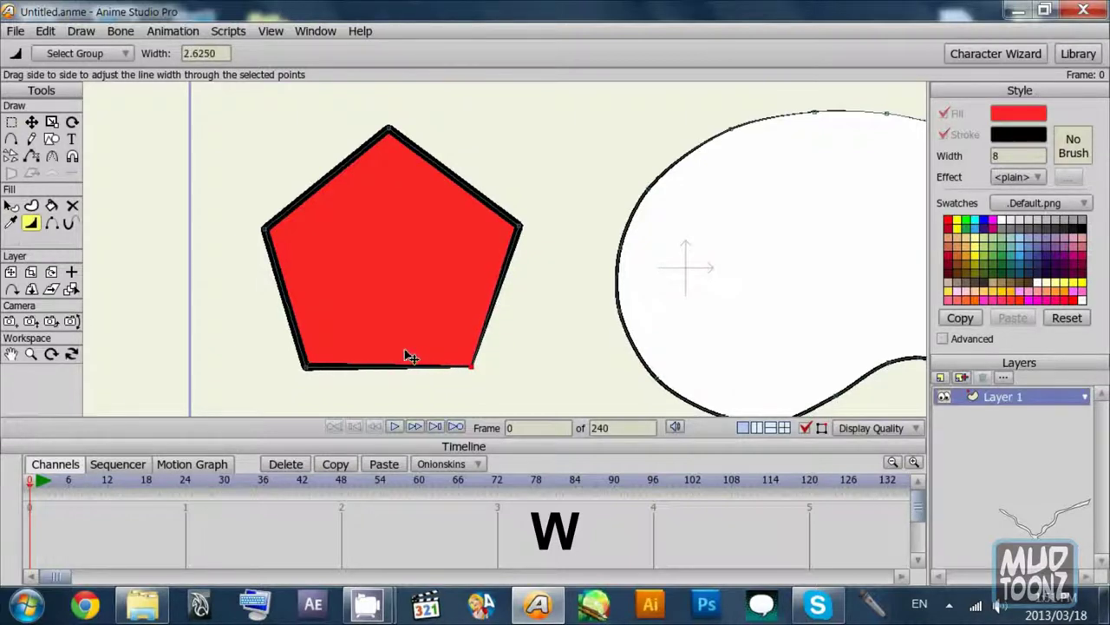
{"action": "left_click", "coordinate": [292, 373]}
{"action": "left_click_drag", "start_coordinate": [298, 378], "coordinate": [306, 365]}
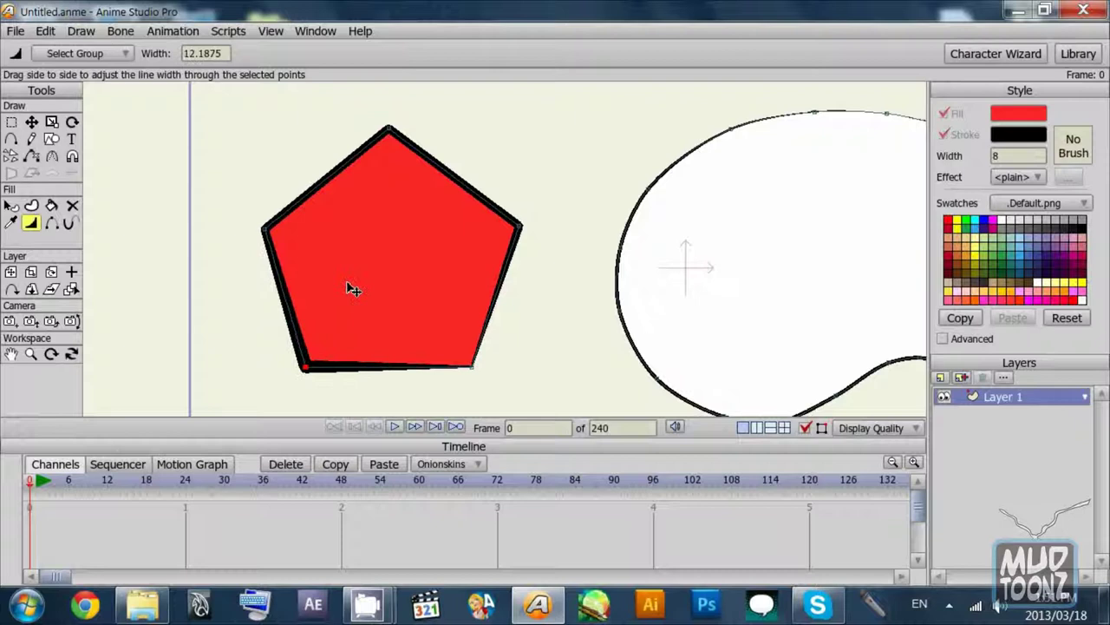
{"action": "left_click_drag", "start_coordinate": [542, 215], "coordinate": [503, 192]}
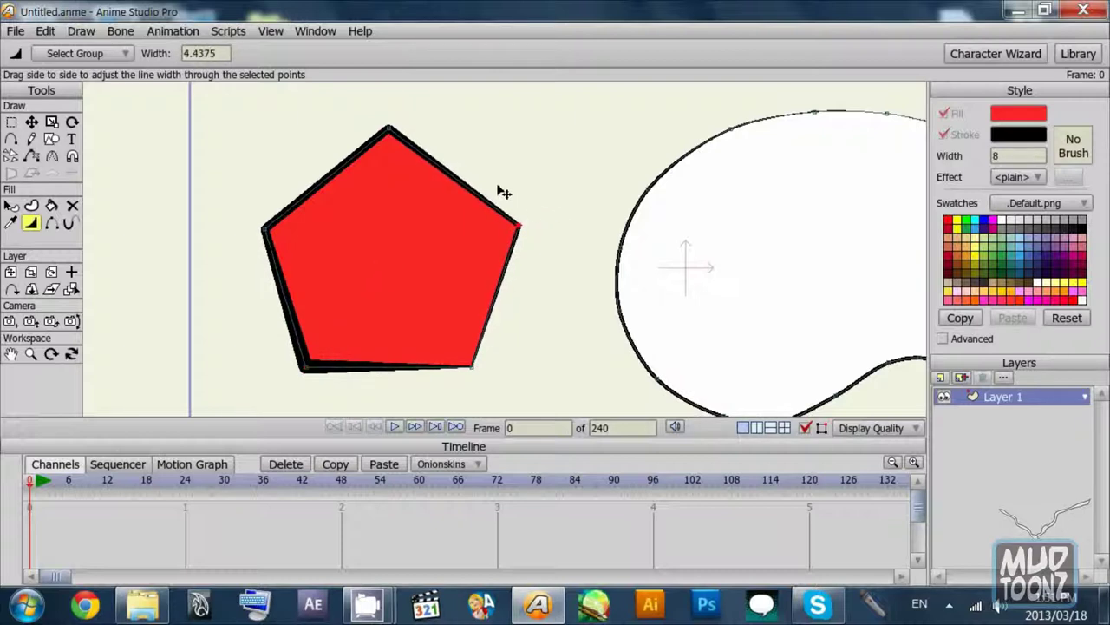
{"action": "mouse_move", "coordinate": [402, 107]}
{"action": "left_mouse_down"}
{"action": "mouse_move", "coordinate": [327, 92]}
{"action": "mouse_move", "coordinate": [346, 96]}
{"action": "left_mouse_up"}
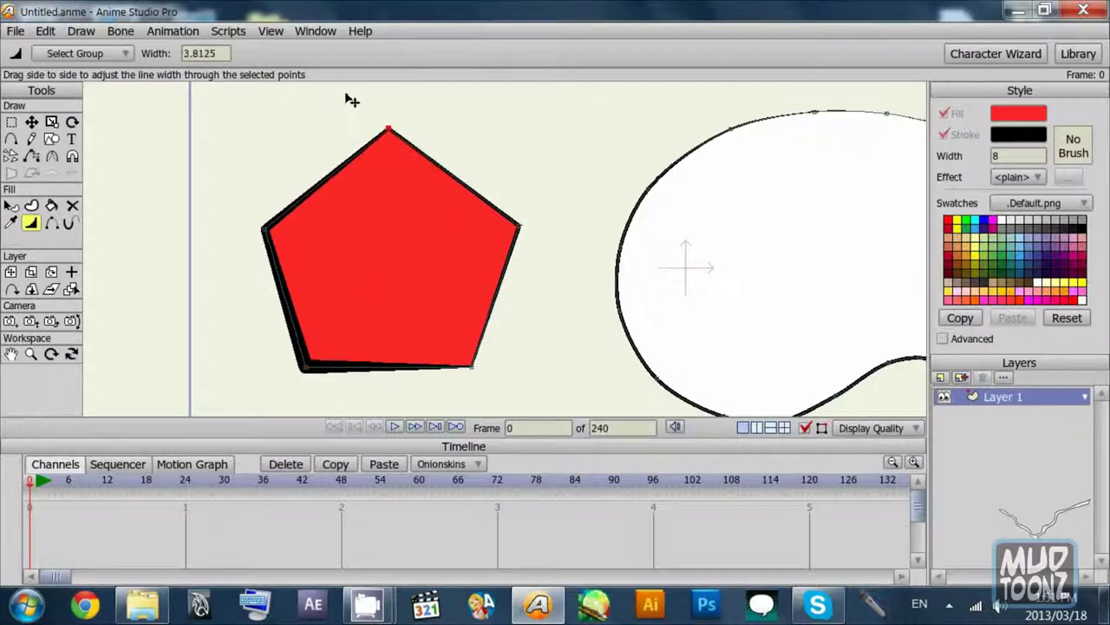
Step: Thicken the line at the pentagon's left corner, thin the right corner to about 2.6, and widen the lower-right corner to 4.5
{"action": "mouse_move", "coordinate": [249, 194]}
{"action": "left_mouse_down"}
{"action": "mouse_move", "coordinate": [221, 191]}
{"action": "mouse_move", "coordinate": [318, 211]}
{"action": "left_mouse_up"}
{"action": "left_click_drag", "start_coordinate": [541, 218], "coordinate": [517, 217]}
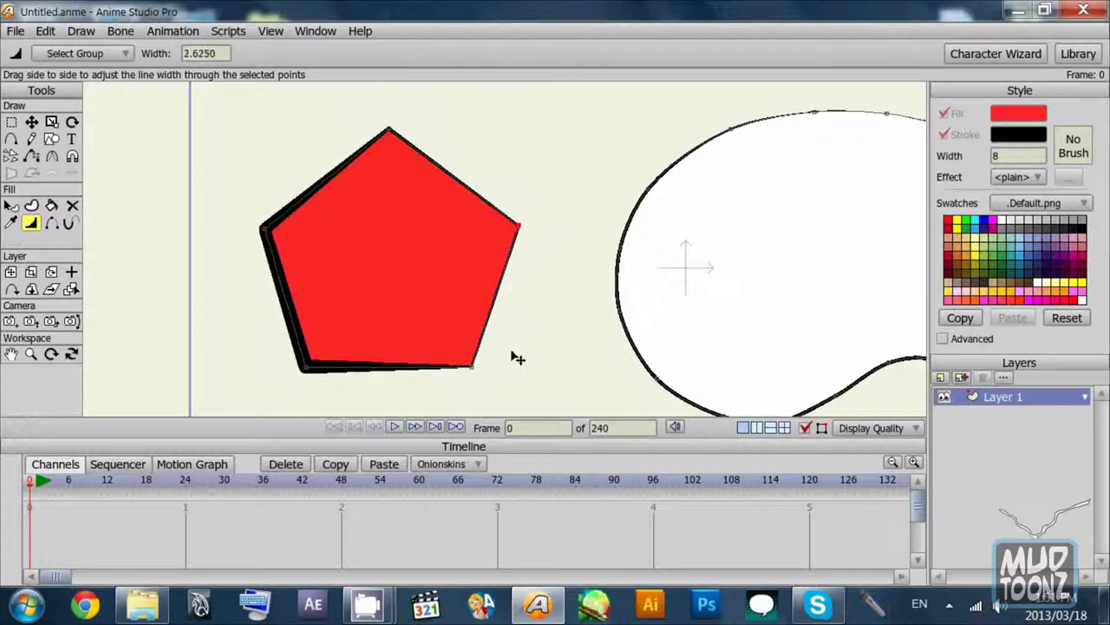
{"action": "left_click_drag", "start_coordinate": [483, 380], "coordinate": [498, 389]}
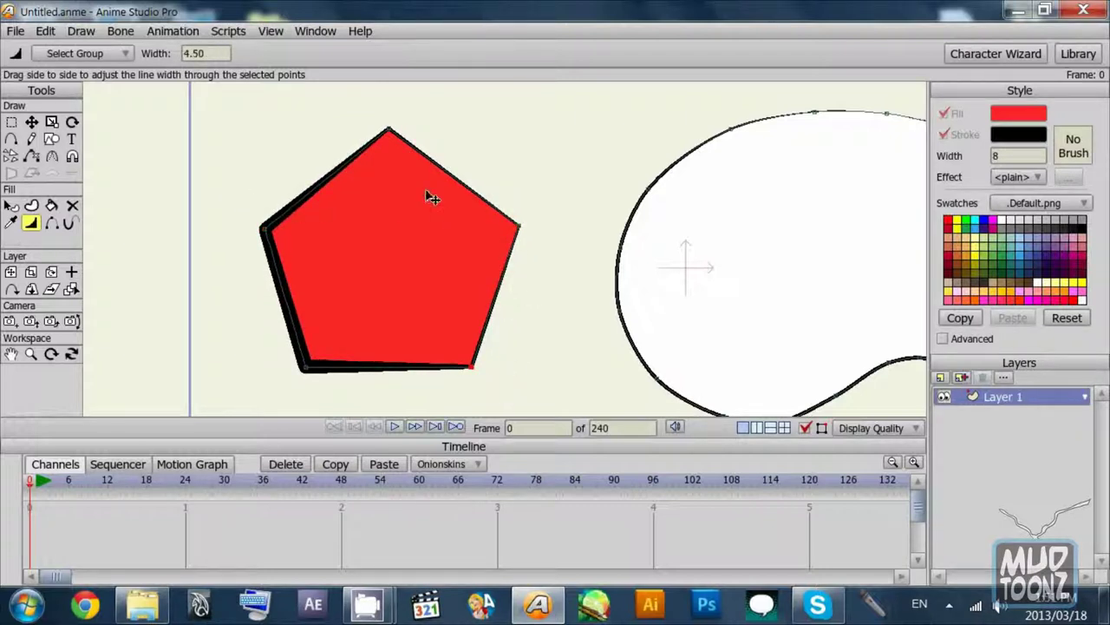
{"action": "left_click_drag", "start_coordinate": [385, 110], "coordinate": [394, 114]}
Step: Select only the pentagon's right corner point and thin its line width to about 1.4
{"action": "key", "text": "g"}
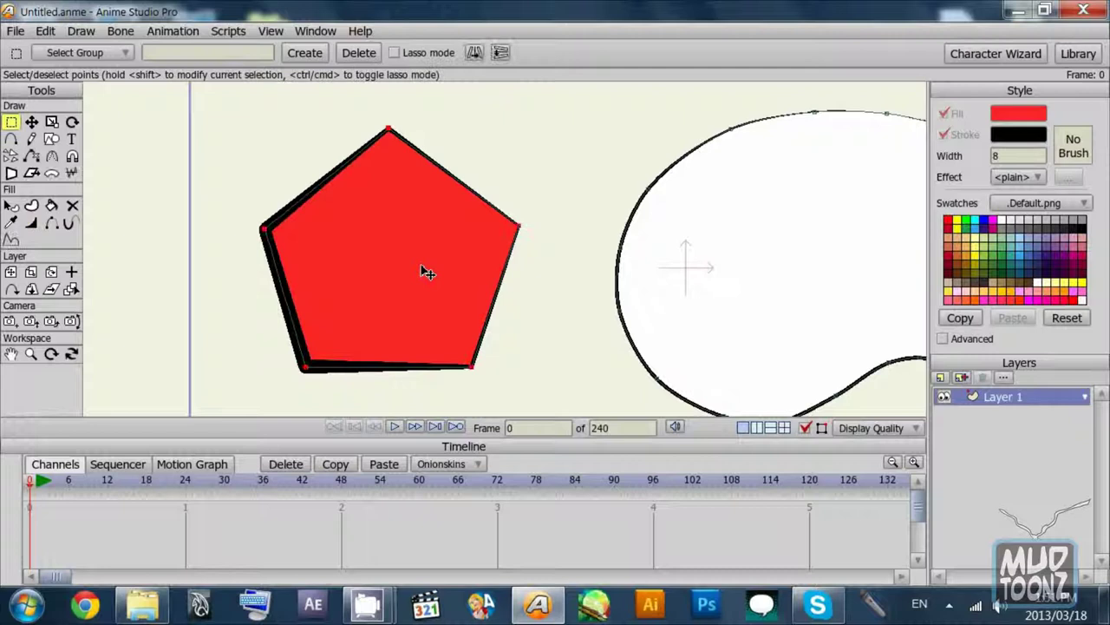
{"action": "left_click", "coordinate": [556, 249]}
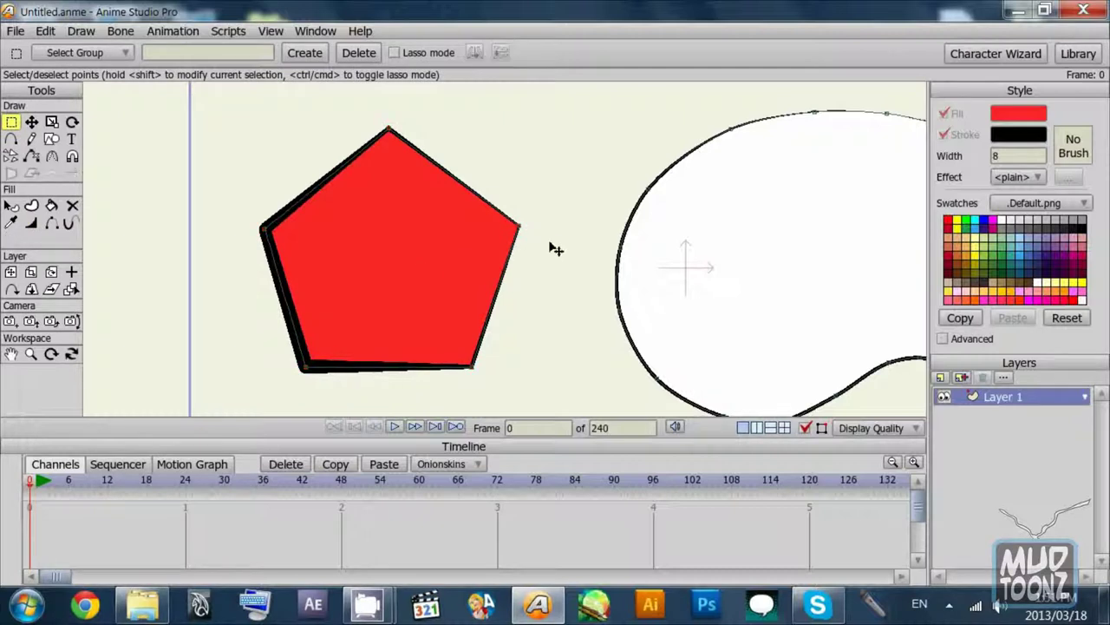
{"action": "left_click_drag", "start_coordinate": [533, 218], "coordinate": [502, 244]}
{"action": "key", "text": "w"}
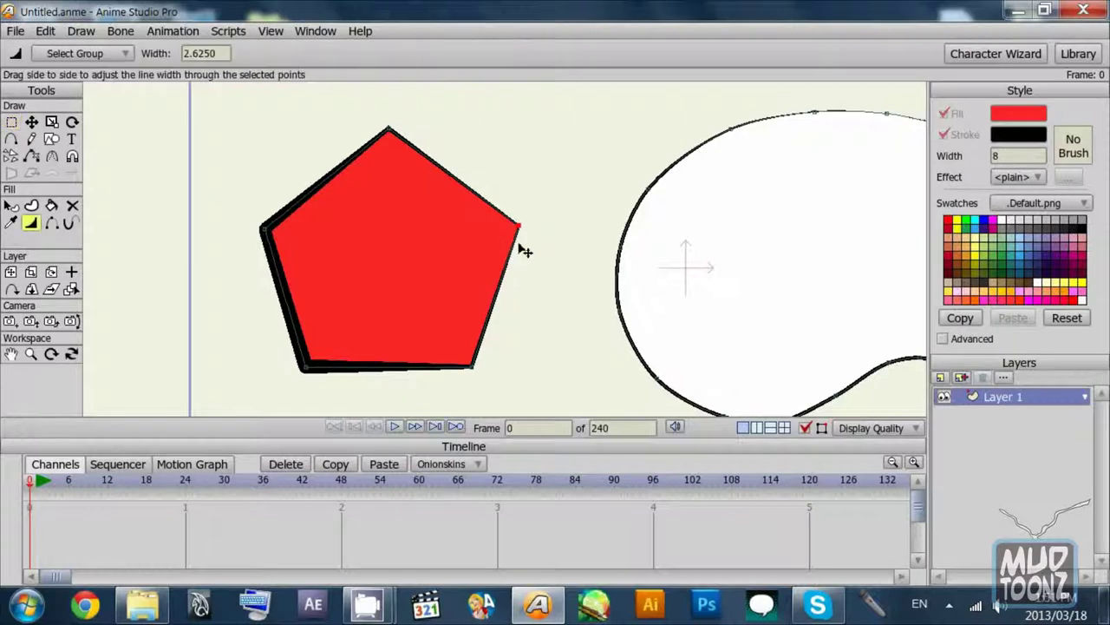
{"action": "left_click_drag", "start_coordinate": [556, 233], "coordinate": [540, 232]}
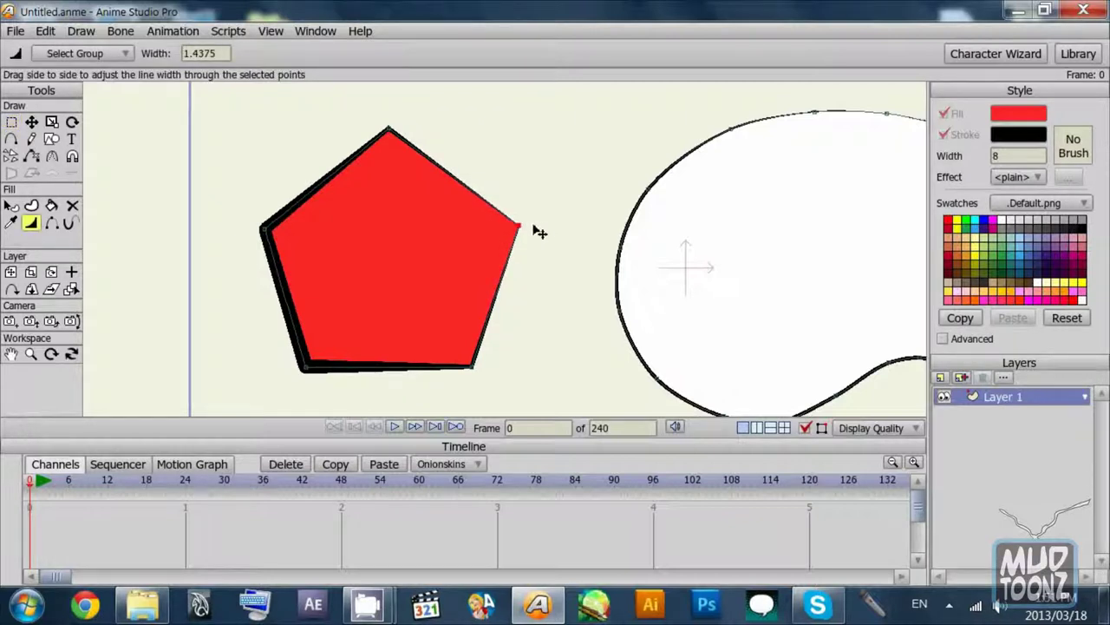
Step: Select the pentagon as a shape and change its stroke colour to blue
{"action": "key", "text": "g"}
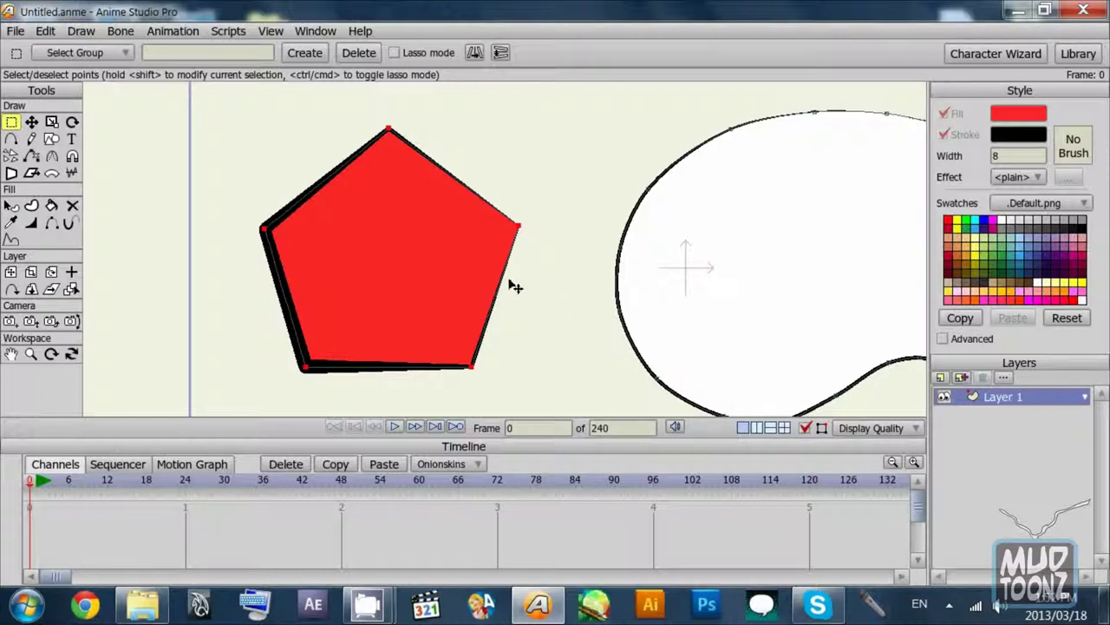
{"action": "key", "text": "q"}
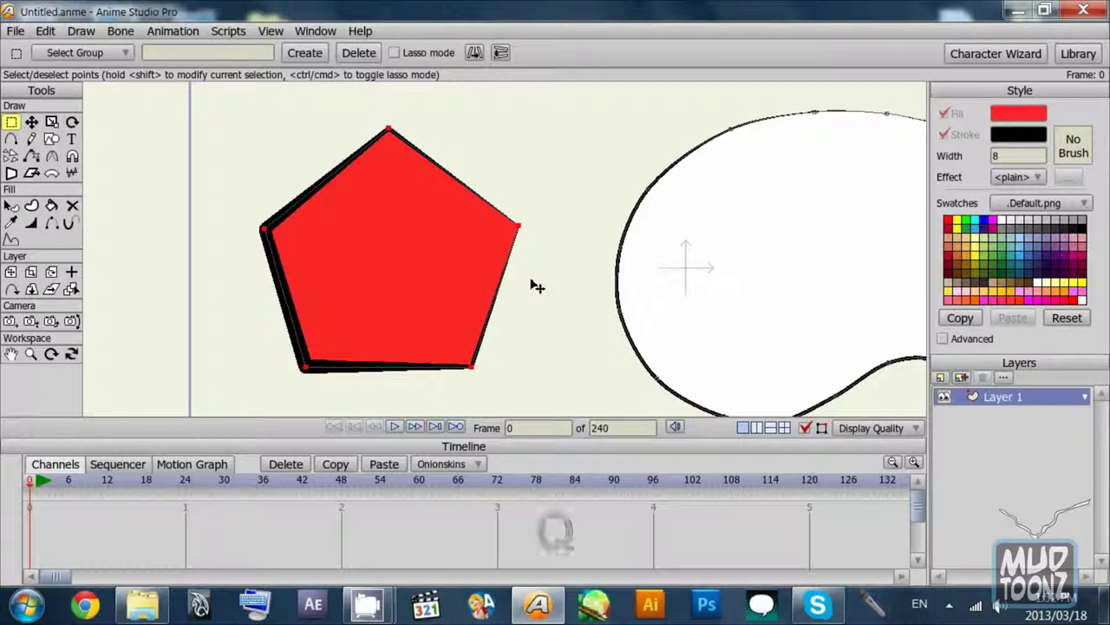
{"action": "left_click", "coordinate": [495, 278]}
{"action": "left_click", "coordinate": [1045, 135]}
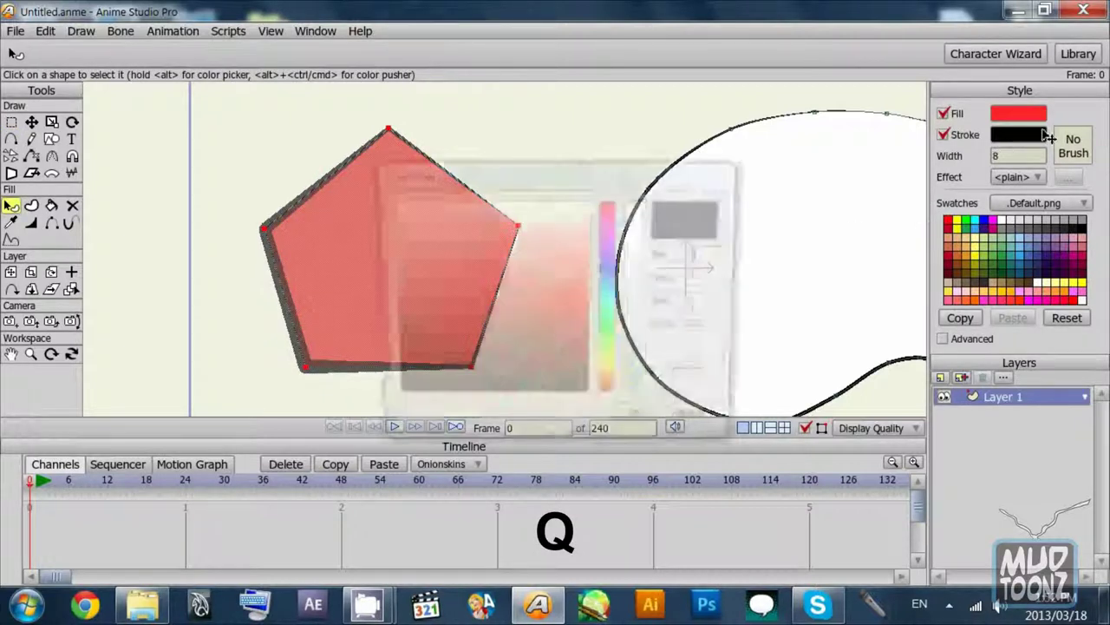
{"action": "left_click", "coordinate": [612, 277]}
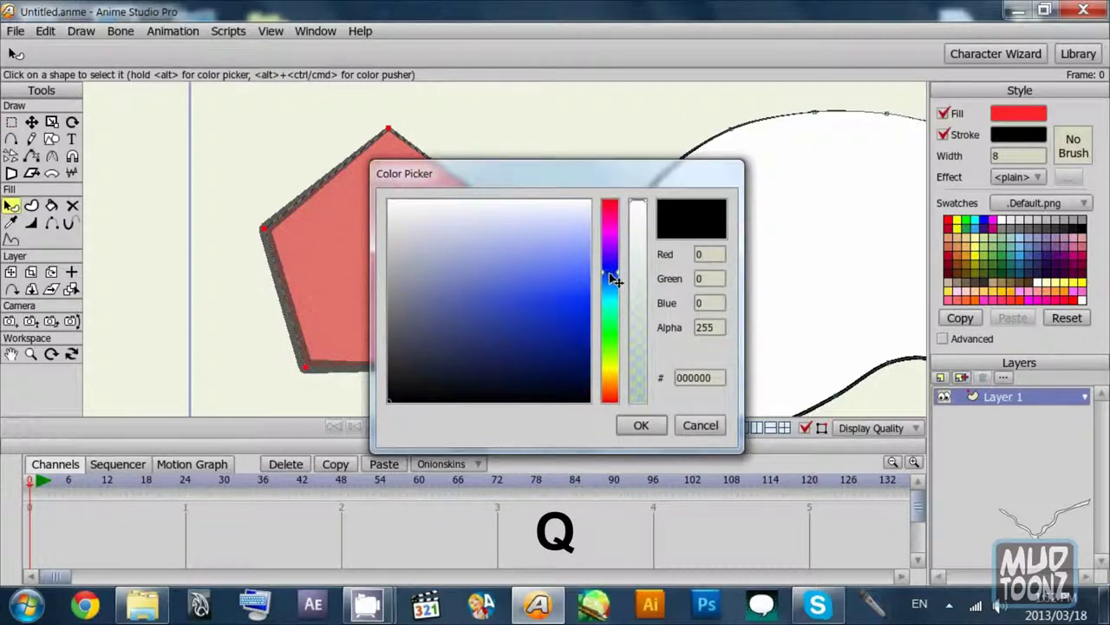
{"action": "mouse_move", "coordinate": [578, 299]}
{"action": "left_mouse_down"}
{"action": "mouse_move", "coordinate": [583, 287]}
{"action": "mouse_move", "coordinate": [575, 321]}
{"action": "left_mouse_up"}
{"action": "left_click", "coordinate": [640, 425]}
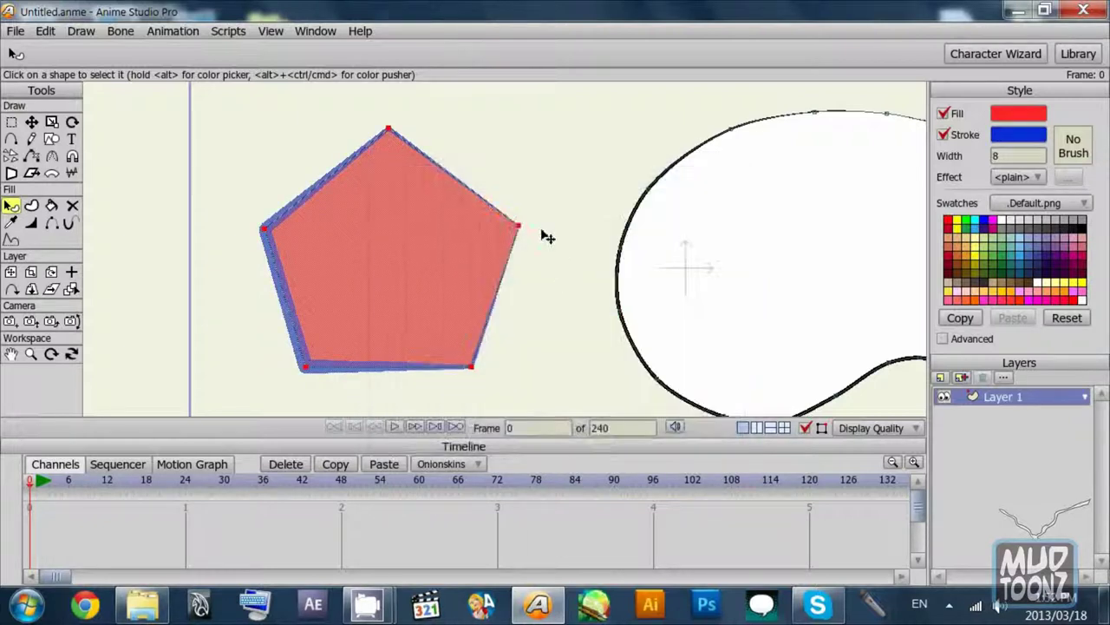
Step: Alternate between selecting the pentagon's points and selecting its whole shape
{"action": "key", "text": "g"}
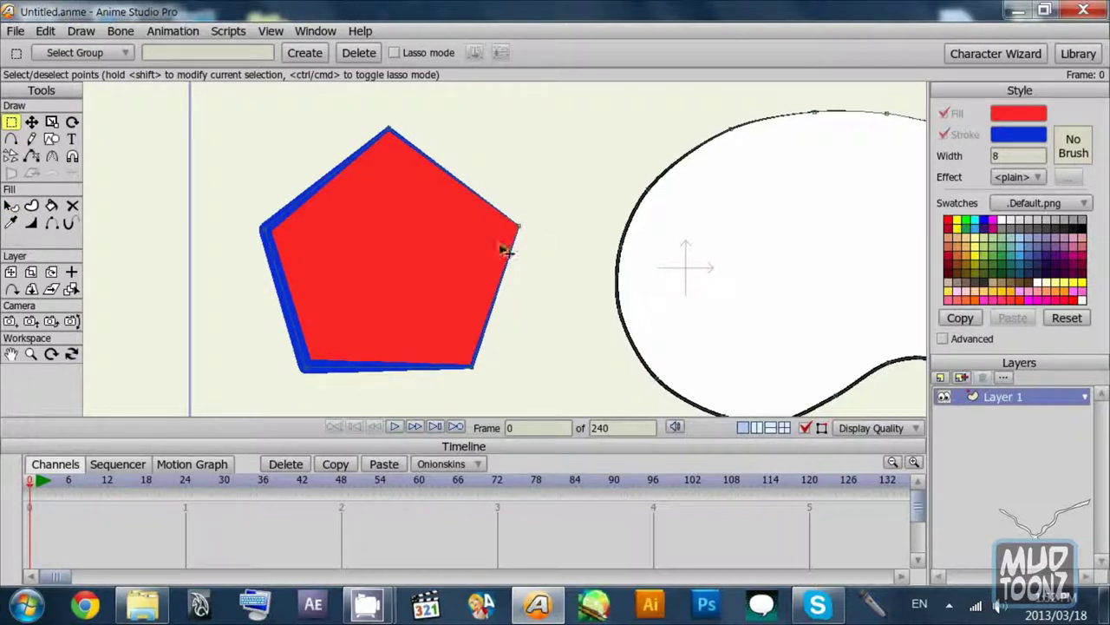
{"action": "key", "text": "ctrl+a"}
{"action": "key", "text": "q"}
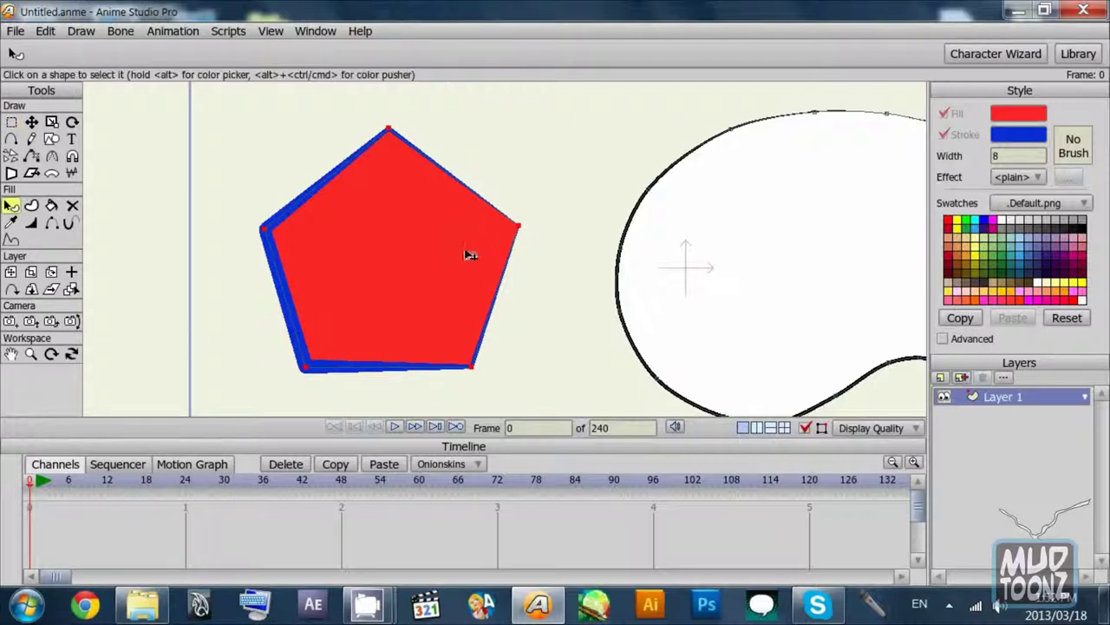
{"action": "left_click", "coordinate": [471, 251]}
{"action": "key", "text": "g"}
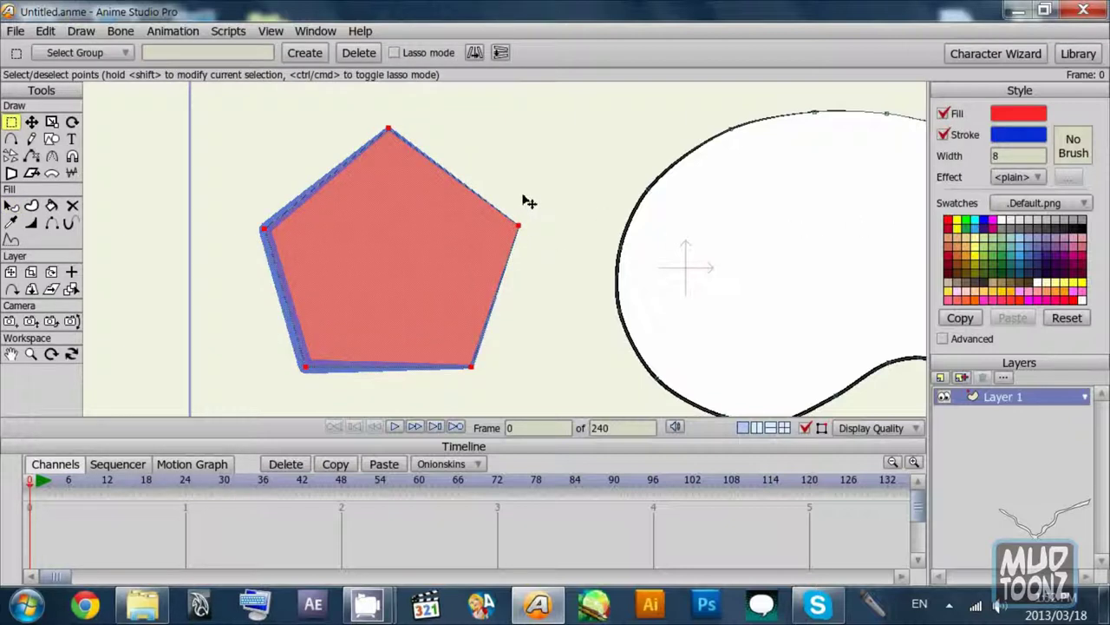
Step: Select the pentagon as a shape and change its stroke colour from blue to a dark green
{"action": "key", "text": "q"}
{"action": "left_click", "coordinate": [459, 238]}
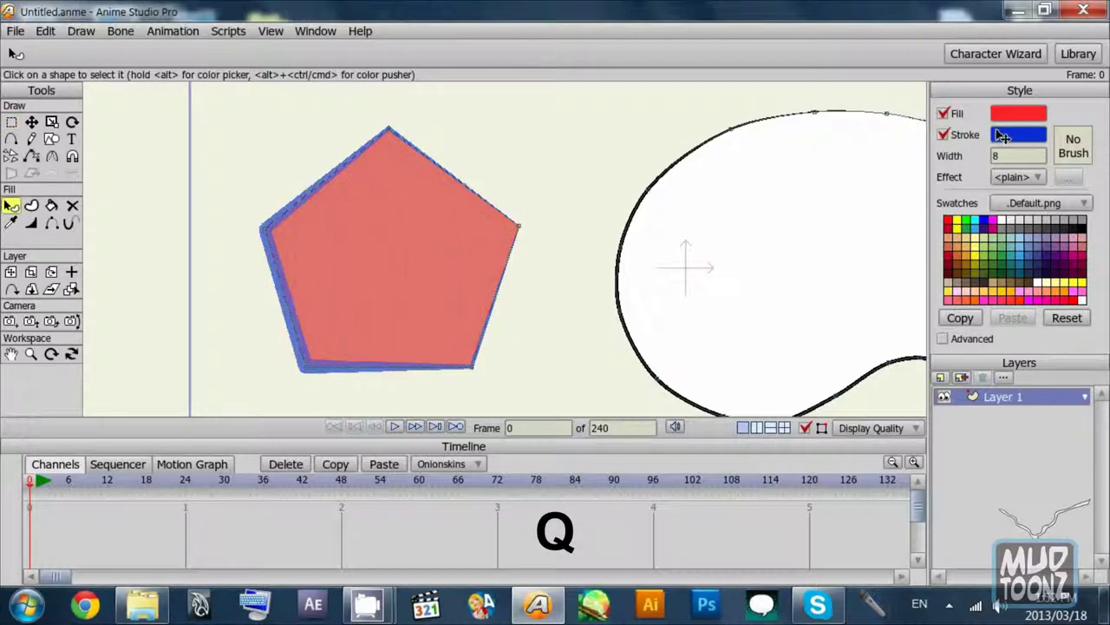
{"action": "left_click", "coordinate": [1002, 137]}
{"action": "left_click", "coordinate": [573, 336]}
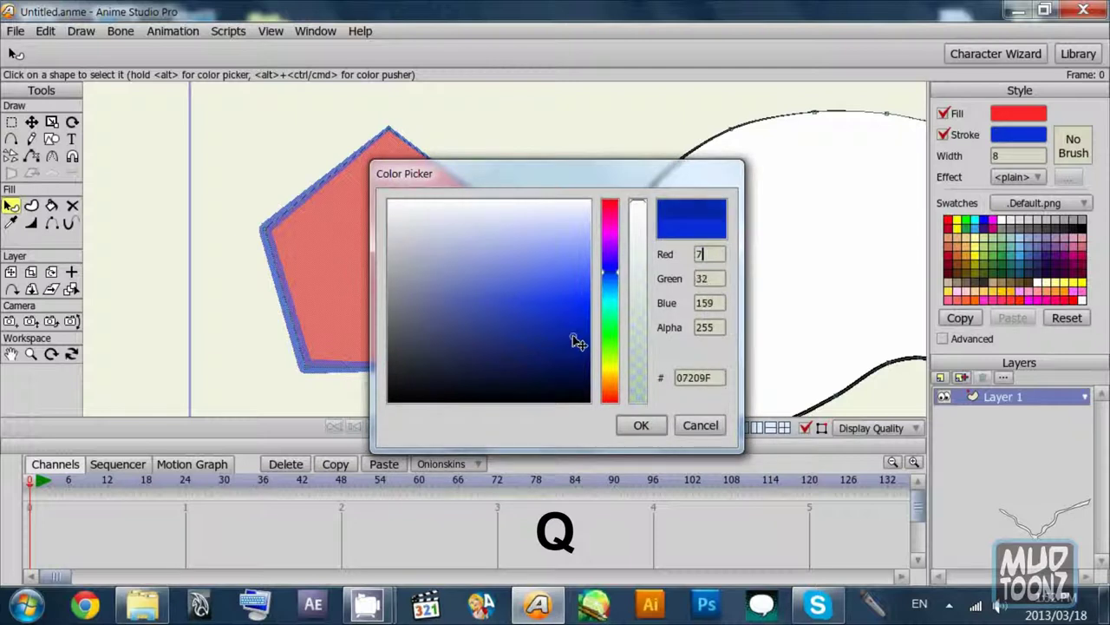
{"action": "left_click", "coordinate": [609, 311]}
{"action": "left_click", "coordinate": [610, 327]}
{"action": "left_click_drag", "start_coordinate": [585, 317], "coordinate": [583, 350]}
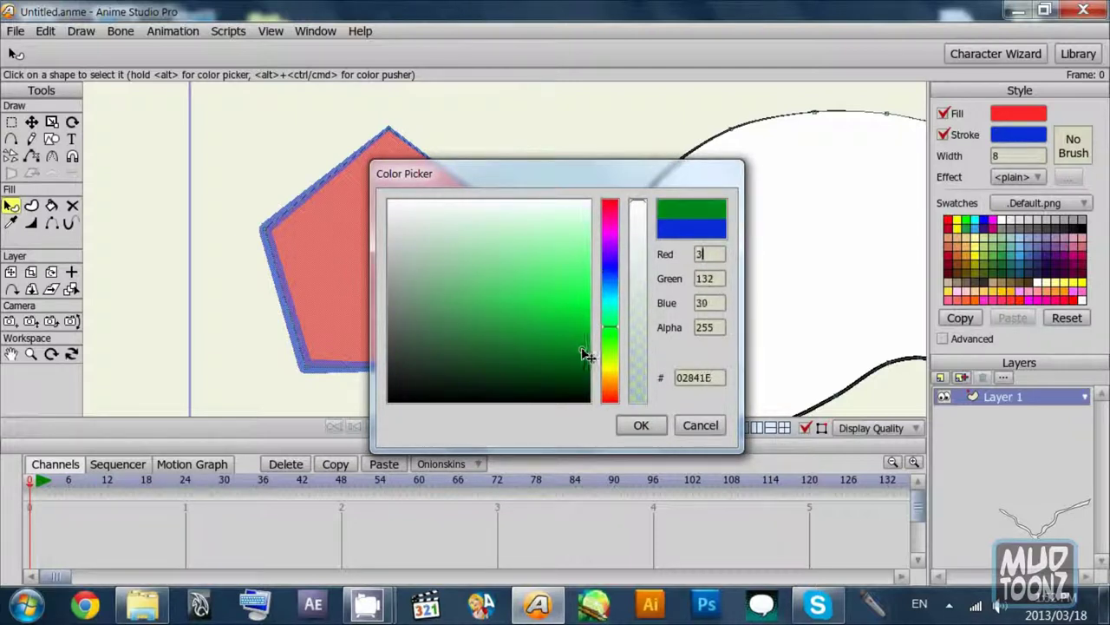
{"action": "left_click", "coordinate": [639, 424]}
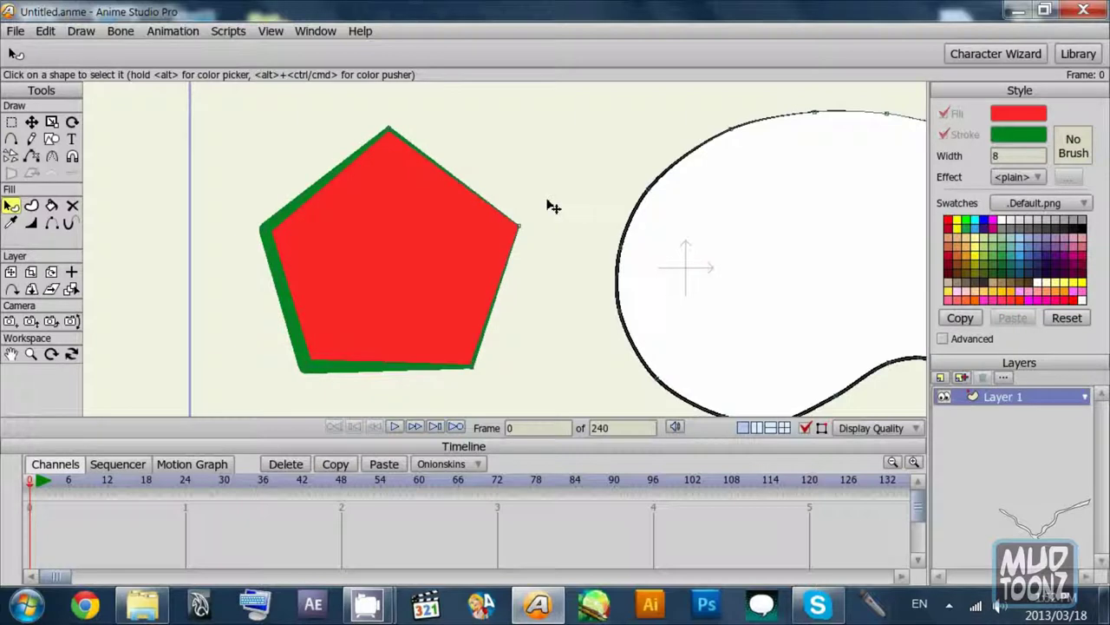
Step: Scale the entire layer up slightly and reset its scale
{"action": "key", "text": "g"}
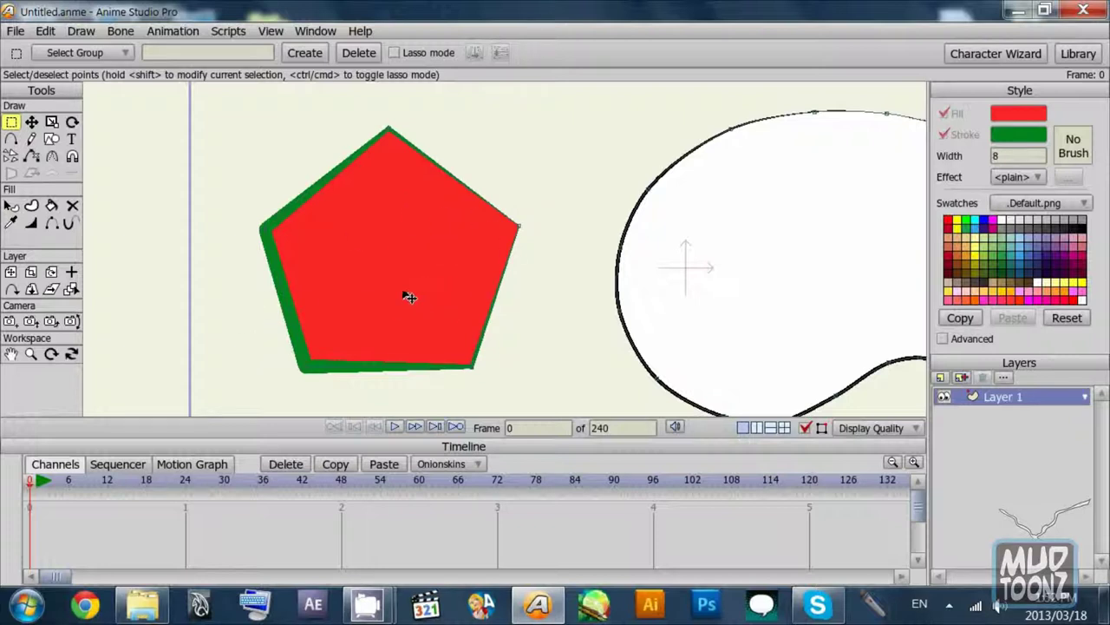
{"action": "scroll", "coordinate": [532, 294], "scroll_direction": "up", "scroll_amount": 2}
{"action": "scroll", "coordinate": [532, 294], "scroll_direction": "down", "scroll_amount": 6}
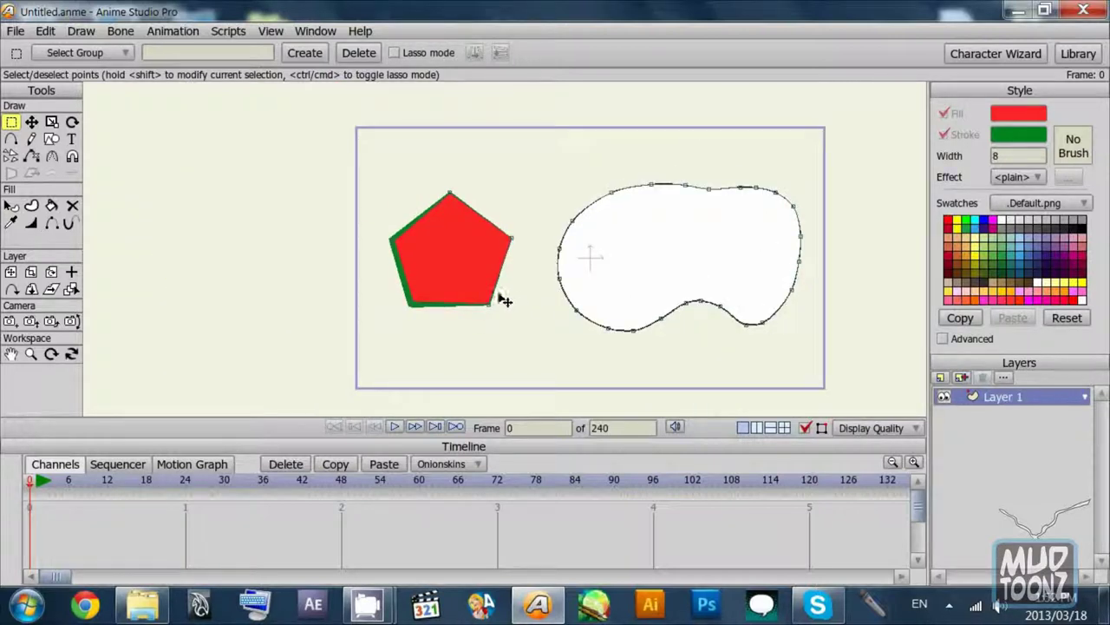
{"action": "key", "text": "s"}
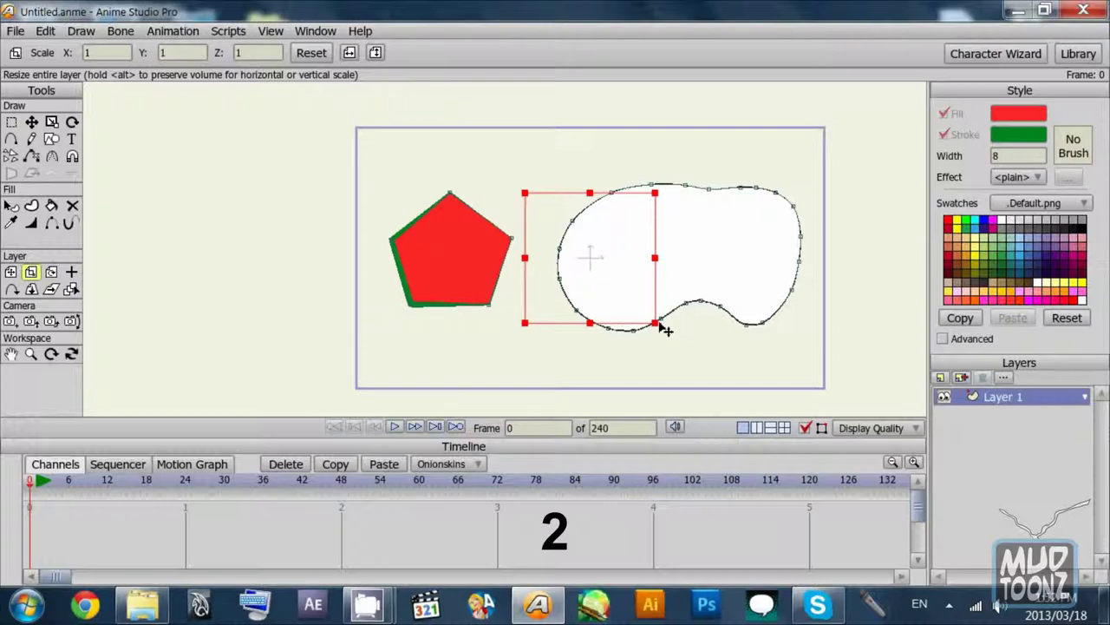
{"action": "mouse_move", "coordinate": [656, 324]}
{"action": "left_mouse_down"}
{"action": "mouse_move", "coordinate": [636, 324]}
{"action": "mouse_move", "coordinate": [674, 342]}
{"action": "mouse_move", "coordinate": [632, 335]}
{"action": "mouse_move", "coordinate": [656, 339]}
{"action": "left_mouse_up"}
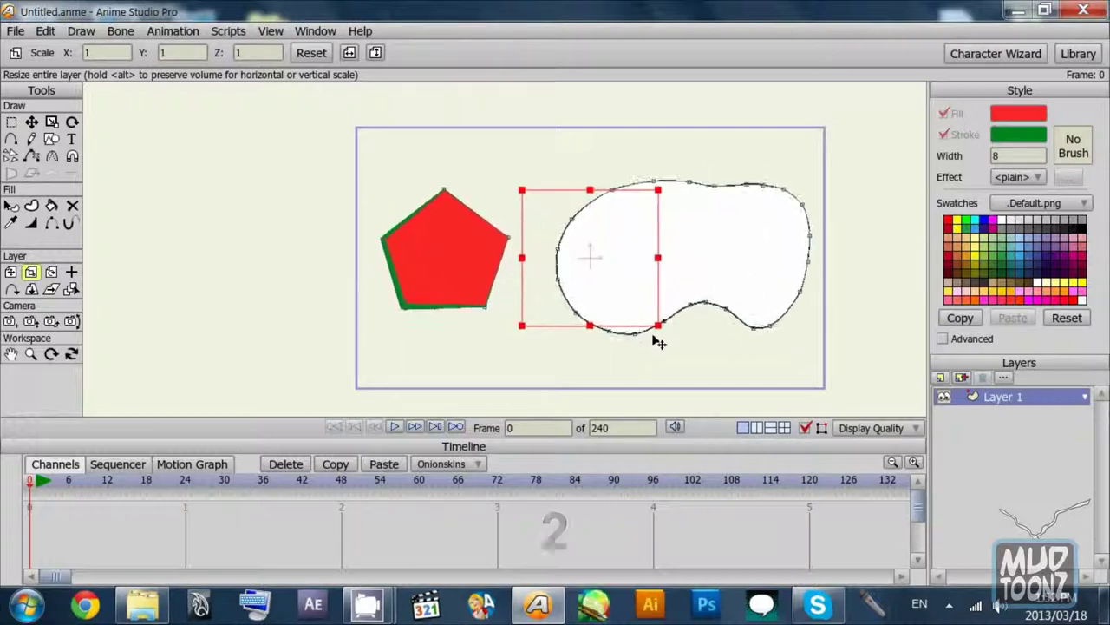
{"action": "left_click", "coordinate": [311, 53]}
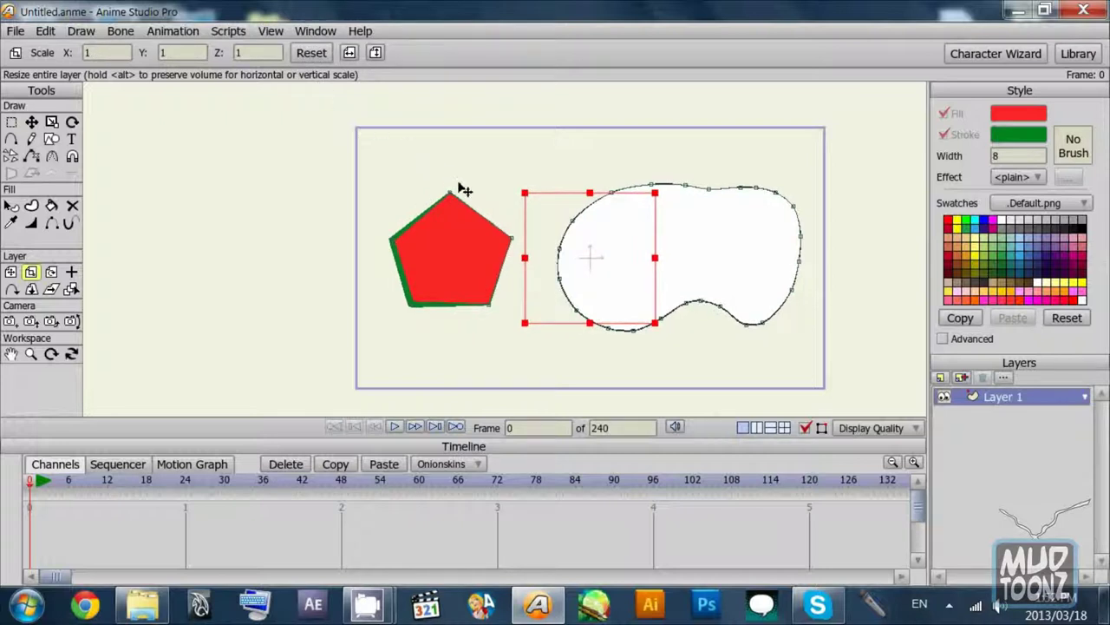
Step: Rotate the entire layer to about -9 degrees and reset its rotation
{"action": "key", "text": "r"}
{"action": "left_click_drag", "start_coordinate": [727, 266], "coordinate": [669, 276]}
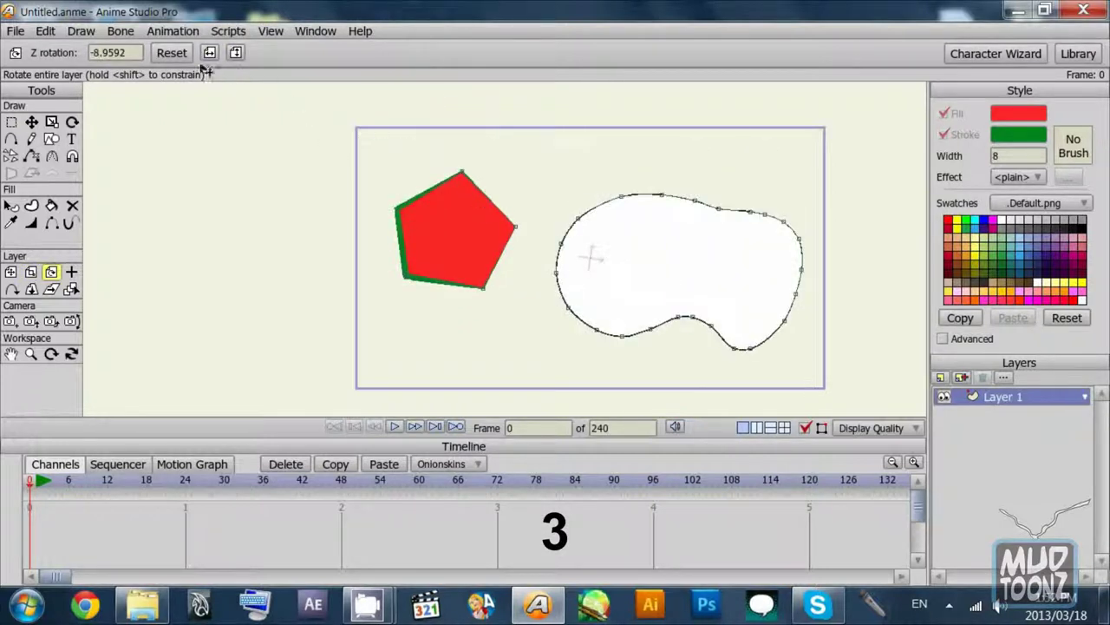
{"action": "left_click", "coordinate": [170, 53]}
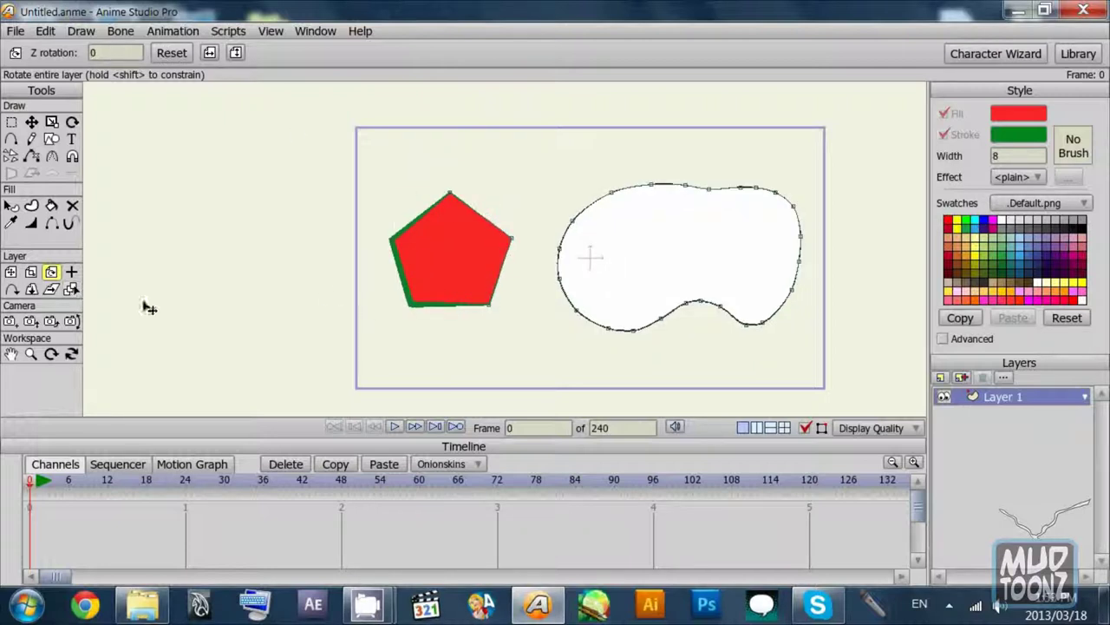
Step: Track the camera a short distance across the scene and reset its position
{"action": "key", "text": "4"}
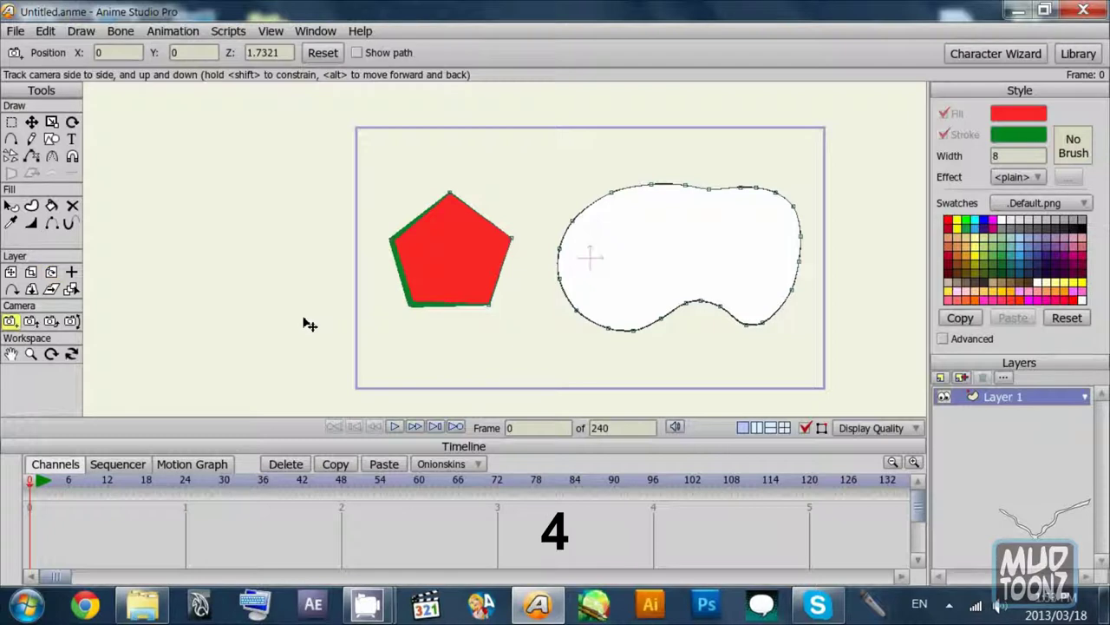
{"action": "mouse_move", "coordinate": [642, 307]}
{"action": "left_mouse_down"}
{"action": "mouse_move", "coordinate": [737, 339]}
{"action": "mouse_move", "coordinate": [528, 315]}
{"action": "mouse_move", "coordinate": [714, 317]}
{"action": "mouse_move", "coordinate": [572, 320]}
{"action": "mouse_move", "coordinate": [669, 322]}
{"action": "mouse_move", "coordinate": [650, 324]}
{"action": "left_mouse_up"}
{"action": "left_click", "coordinate": [322, 52]}
Step: Change the camera zoom and reset it to the default
{"action": "left_click", "coordinate": [30, 320]}
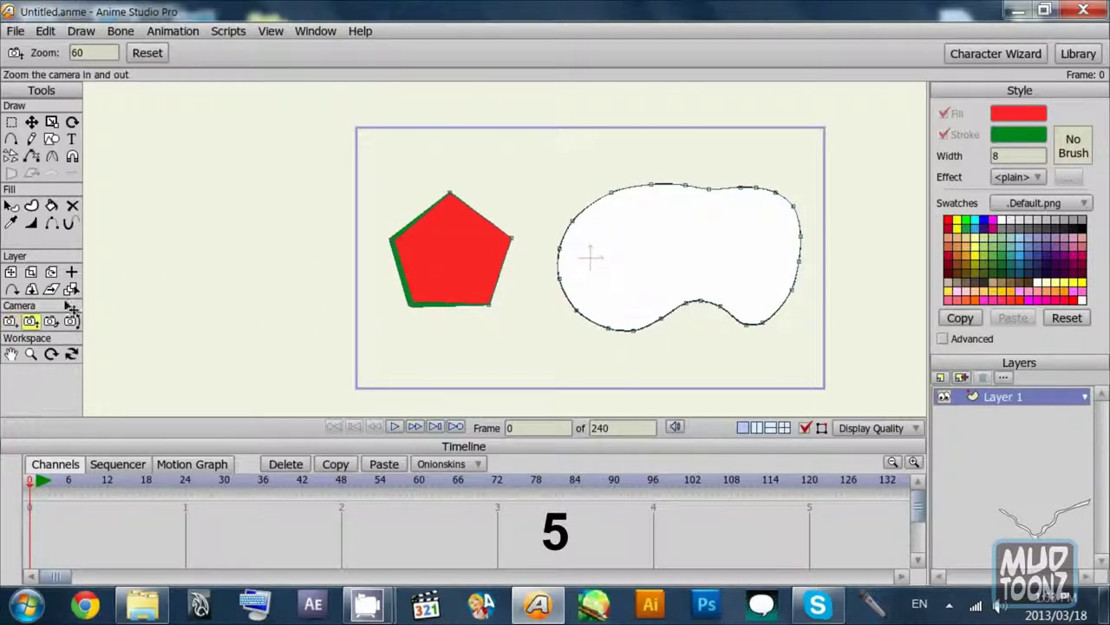
{"action": "left_click_drag", "start_coordinate": [625, 303], "coordinate": [525, 246]}
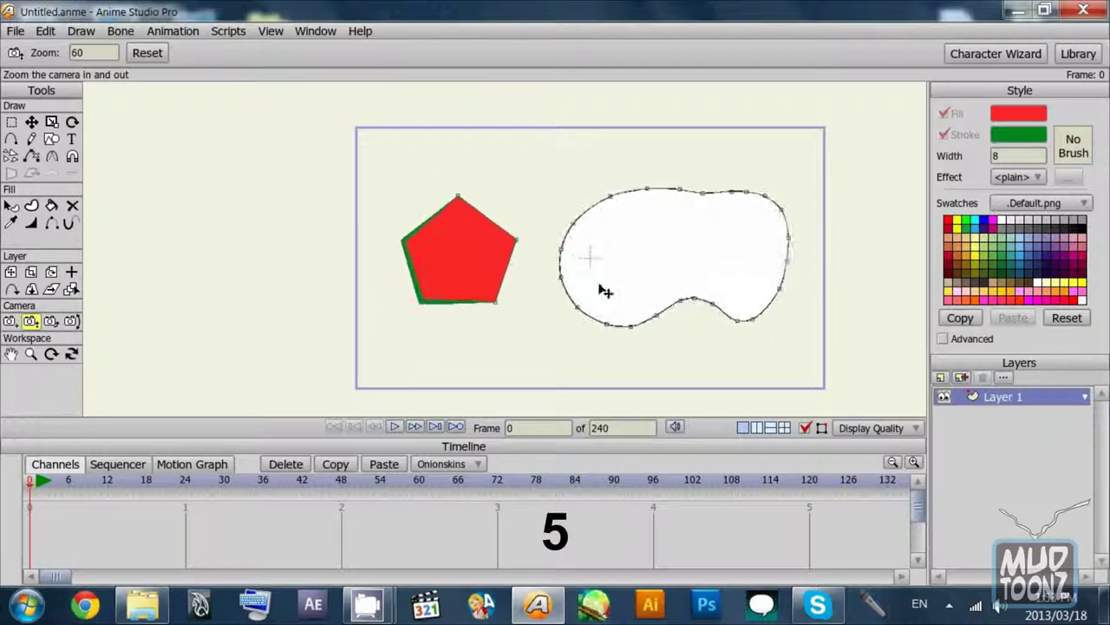
{"action": "left_click", "coordinate": [146, 52]}
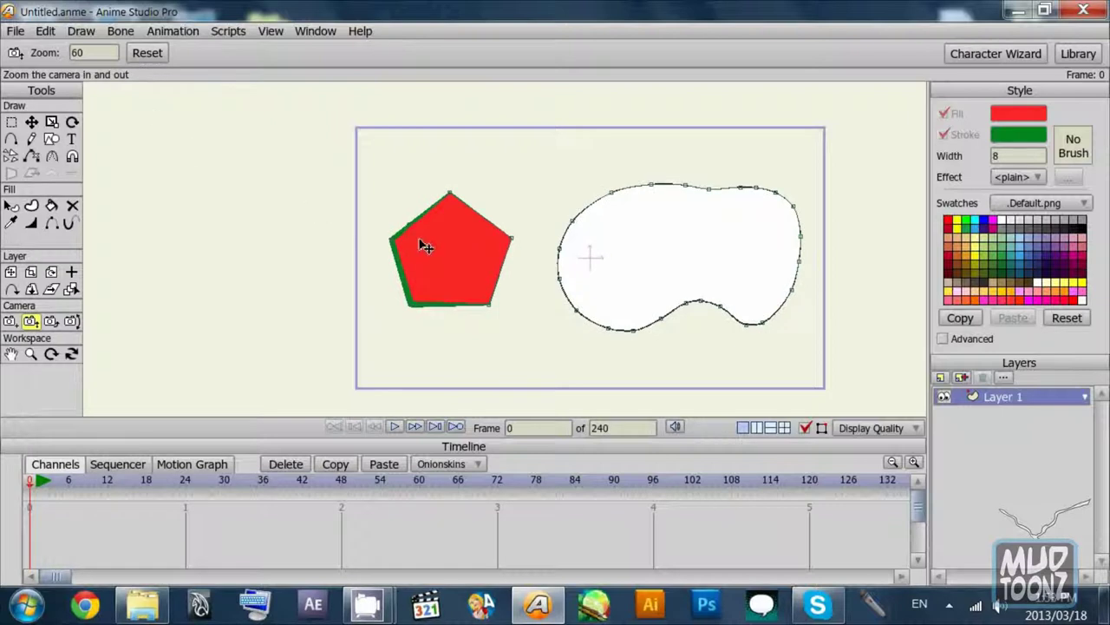
Step: Roll the camera around the scene and reset the roll
{"action": "key", "text": "6"}
{"action": "left_click_drag", "start_coordinate": [634, 301], "coordinate": [598, 318]}
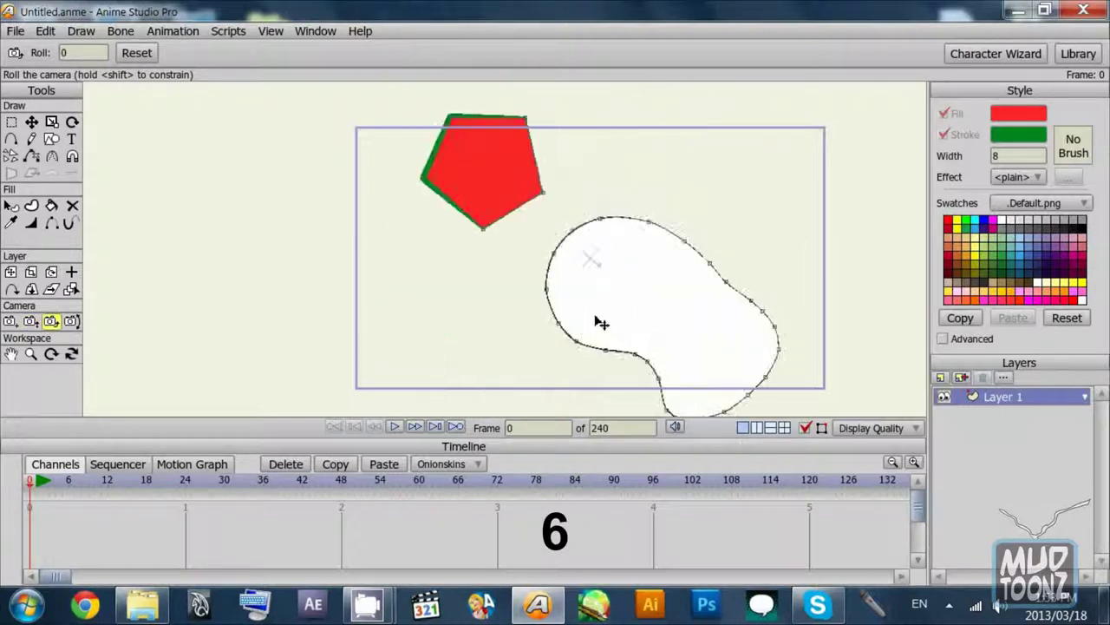
{"action": "left_click", "coordinate": [137, 53]}
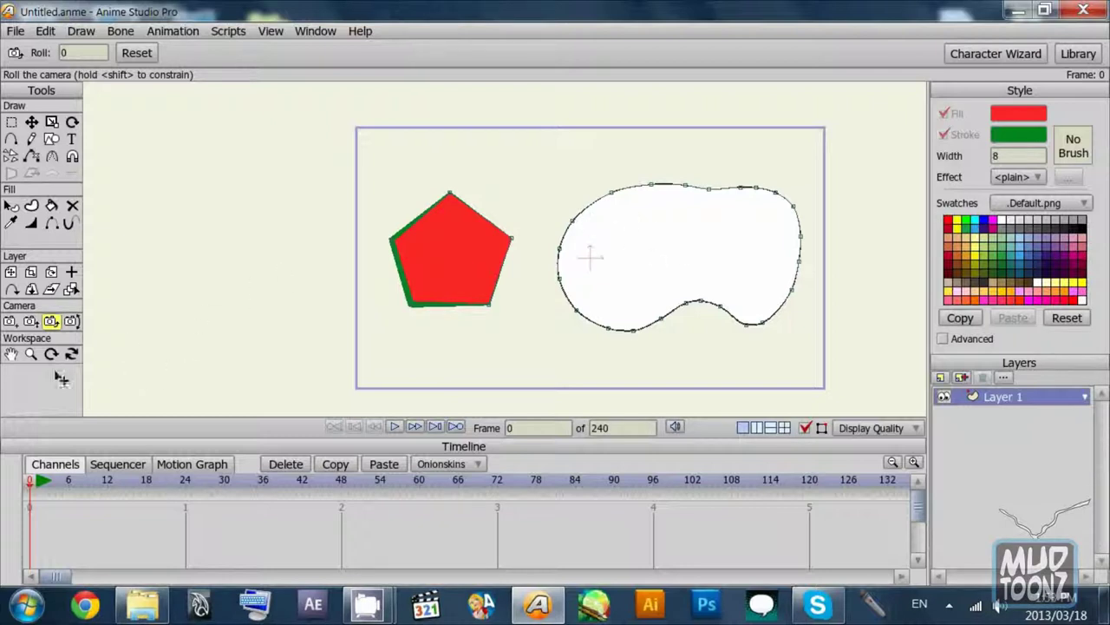
Step: Pan the workspace sideways and zoom it out to view both shapes at a smaller size
{"action": "key", "text": "space"}
{"action": "left_click_drag", "start_coordinate": [565, 317], "coordinate": [454, 310]}
{"action": "left_click", "coordinate": [30, 353]}
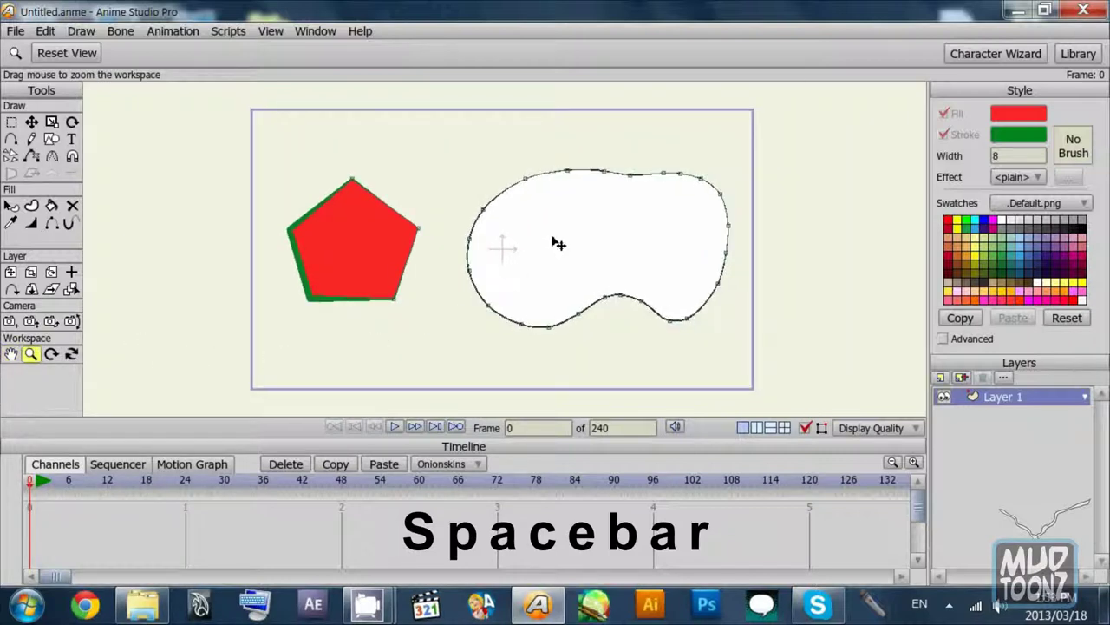
{"action": "scroll", "coordinate": [556, 243], "scroll_direction": "down", "scroll_amount": 3}
{"action": "scroll", "coordinate": [556, 244], "scroll_direction": "up", "scroll_amount": 1}
{"action": "scroll", "coordinate": [556, 244], "scroll_direction": "down", "scroll_amount": 1}
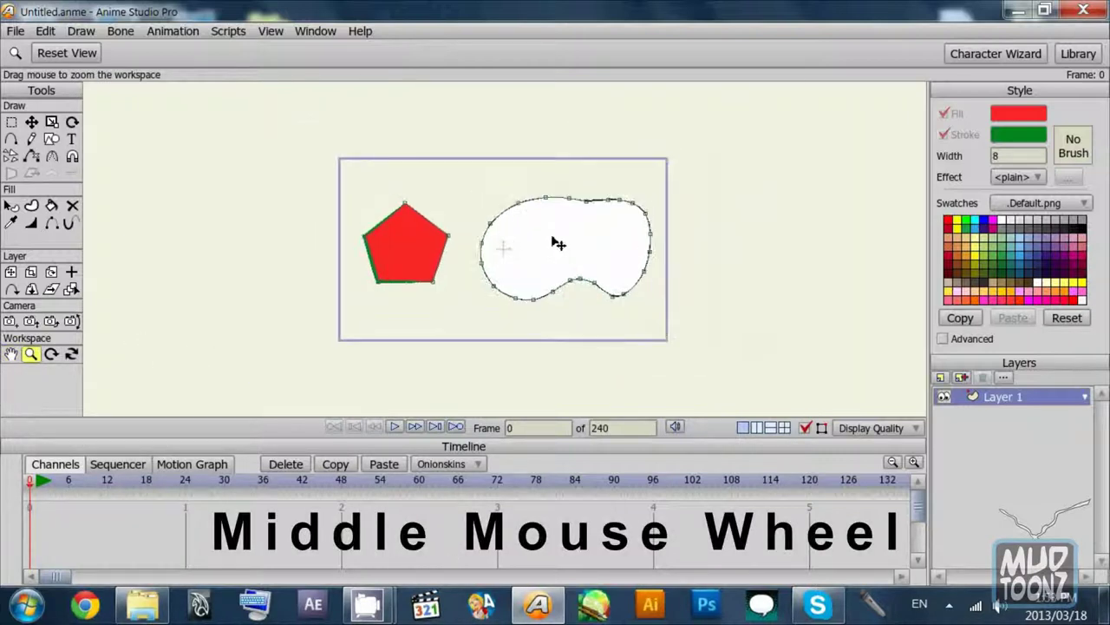
{"action": "left_click", "coordinate": [31, 122]}
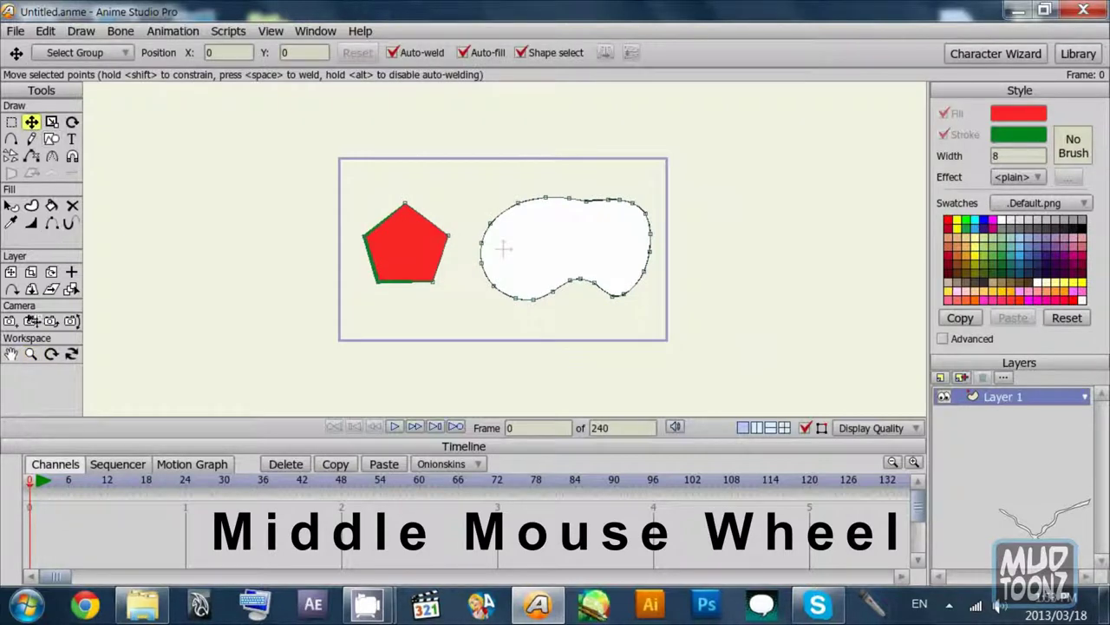
{"action": "left_click", "coordinate": [12, 272]}
{"action": "left_click", "coordinate": [31, 272]}
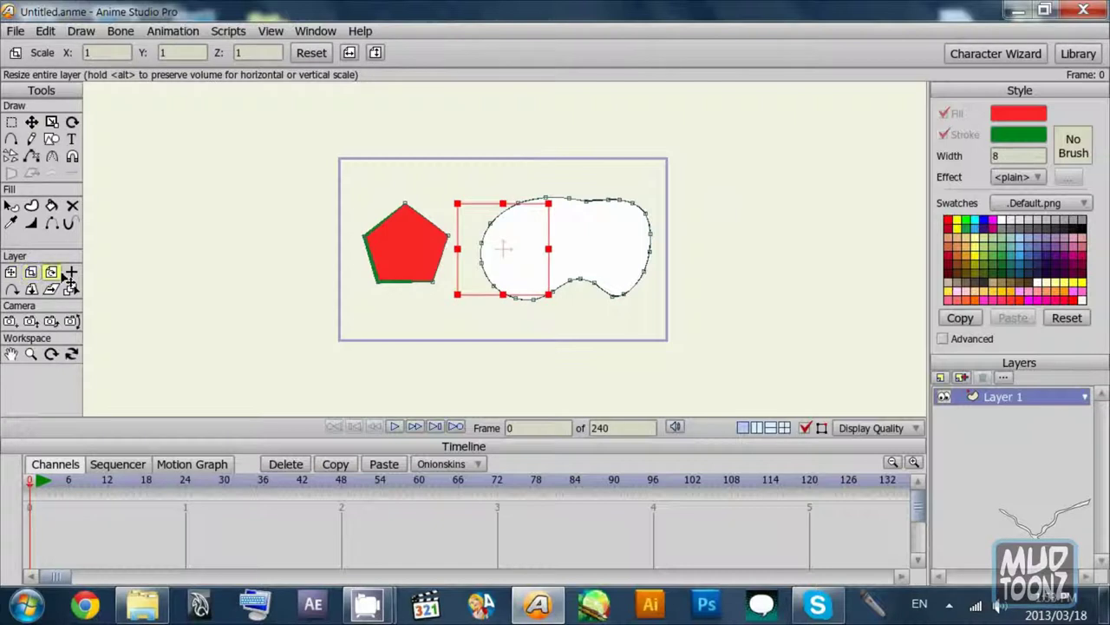
{"action": "left_click", "coordinate": [51, 272]}
{"action": "left_click", "coordinate": [72, 274]}
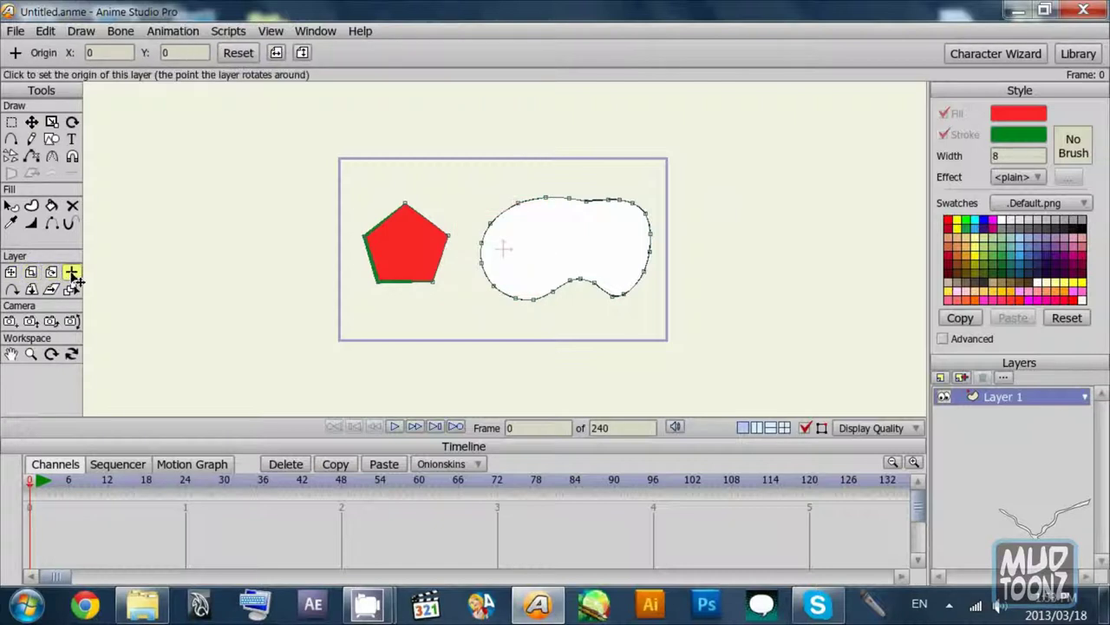
{"action": "left_click", "coordinate": [12, 288]}
{"action": "left_click", "coordinate": [33, 291]}
{"action": "left_click", "coordinate": [10, 353]}
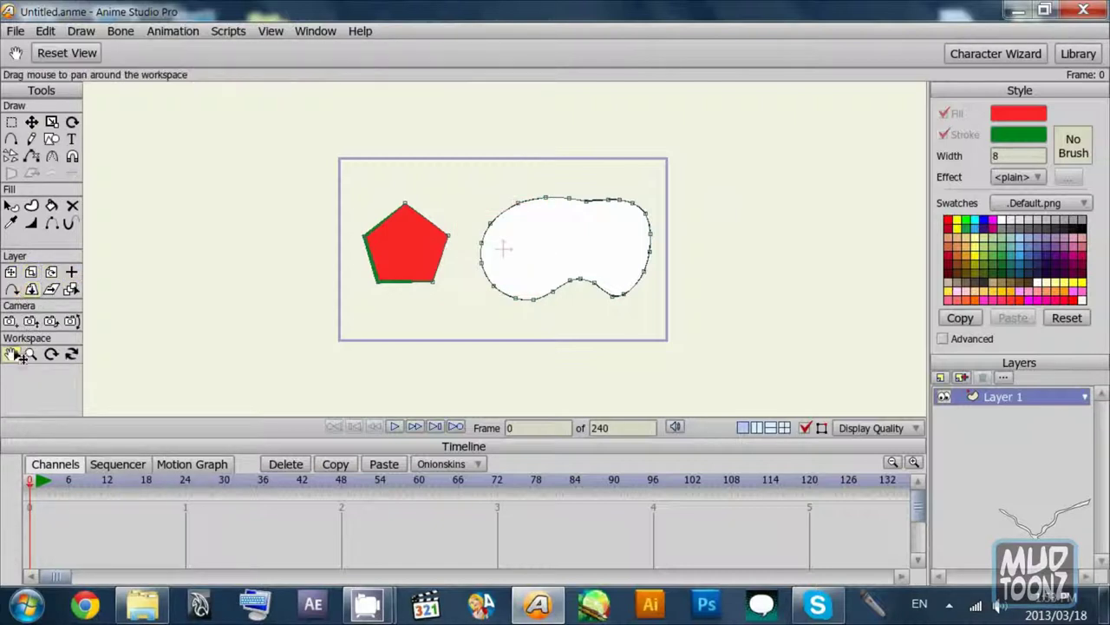
{"action": "left_click", "coordinate": [11, 320]}
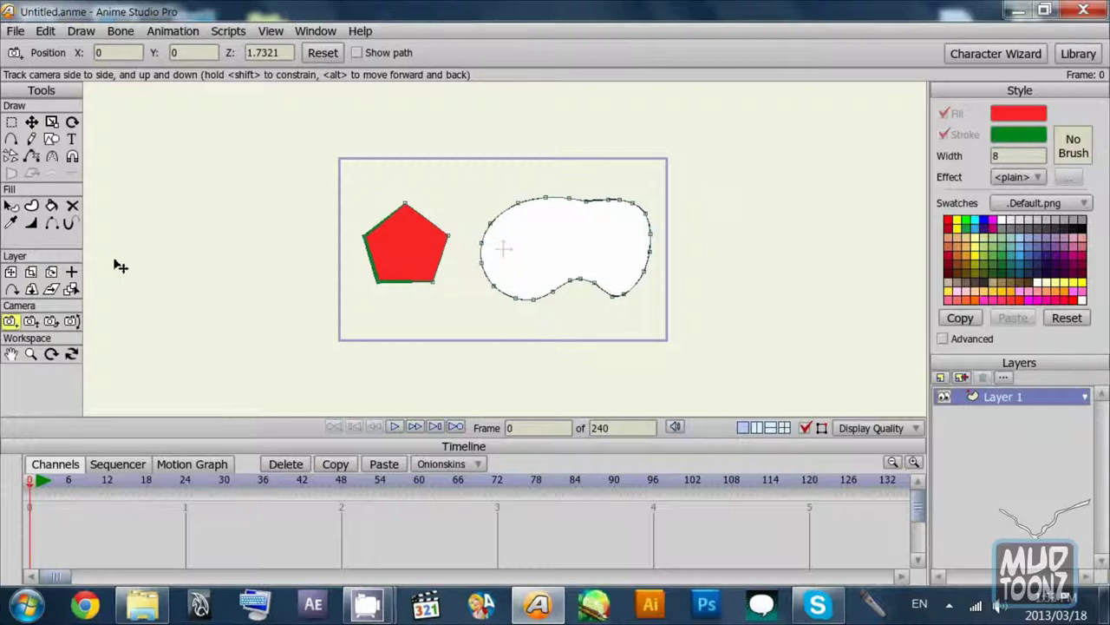
{"action": "left_click", "coordinate": [33, 321]}
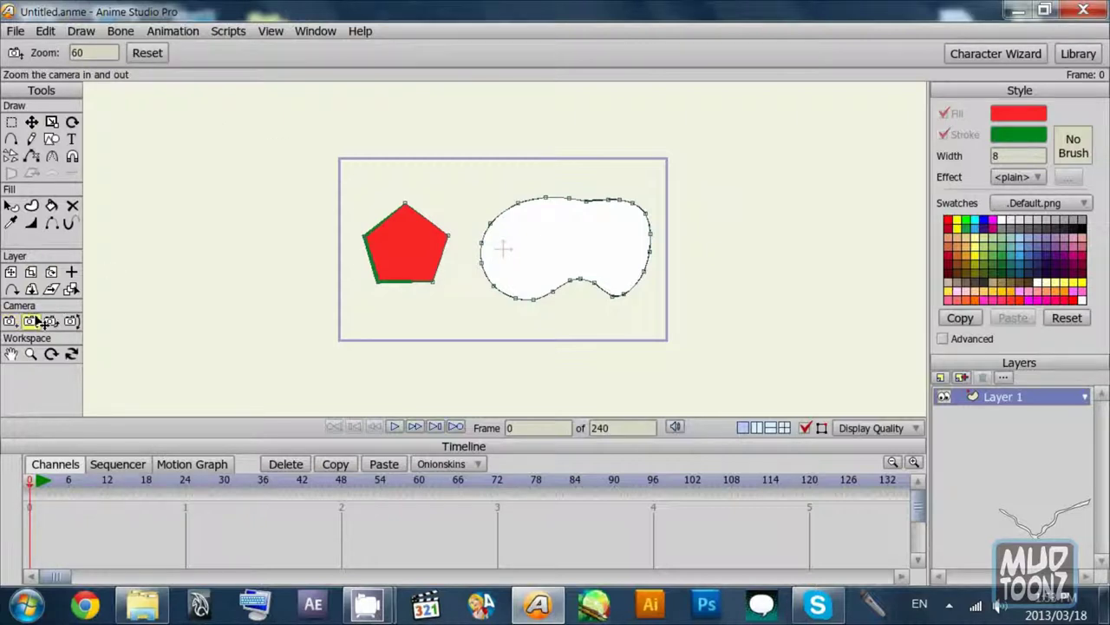
{"action": "left_click", "coordinate": [12, 322]}
{"action": "left_click", "coordinate": [35, 322]}
{"action": "key", "text": "6"}
{"action": "key", "text": "7"}
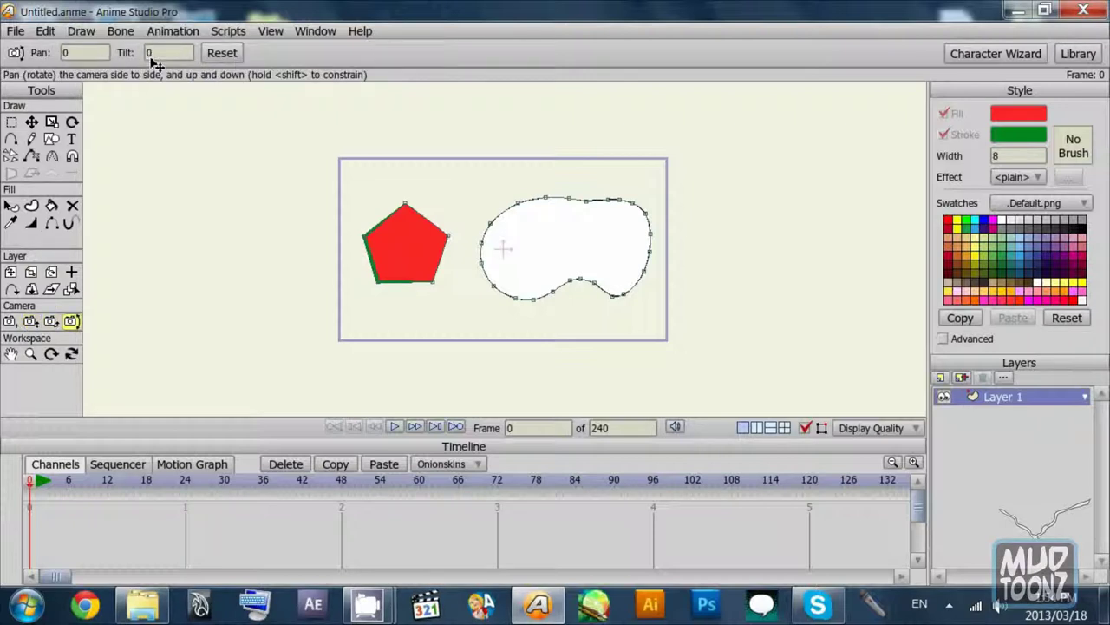
{"action": "scroll", "coordinate": [494, 270], "scroll_direction": "down", "scroll_amount": 5}
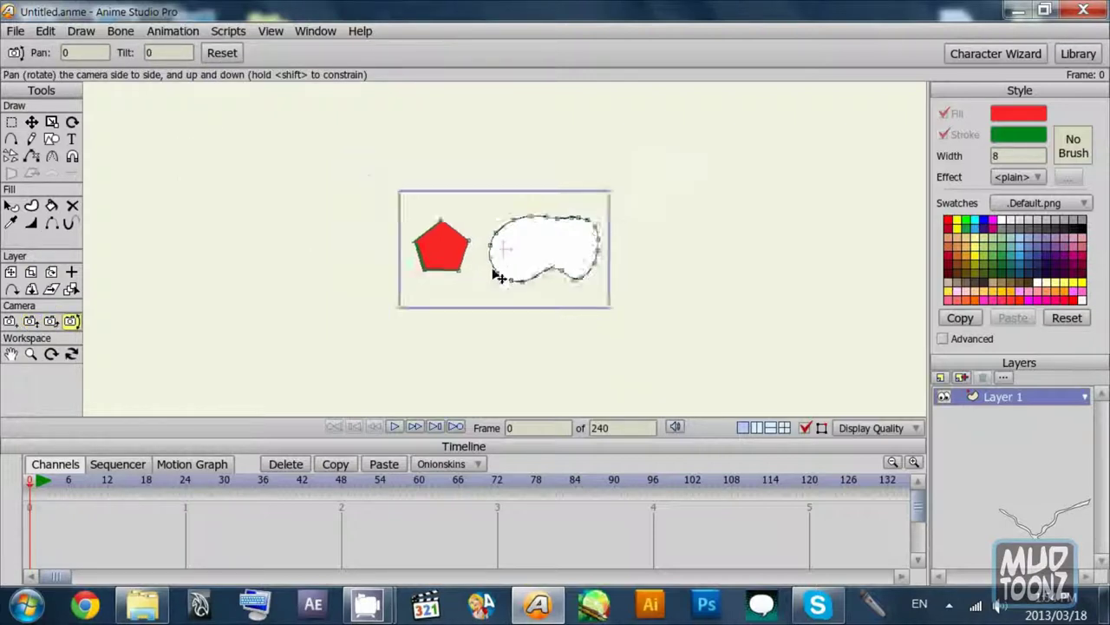
{"action": "scroll", "coordinate": [494, 272], "scroll_direction": "up", "scroll_amount": 6}
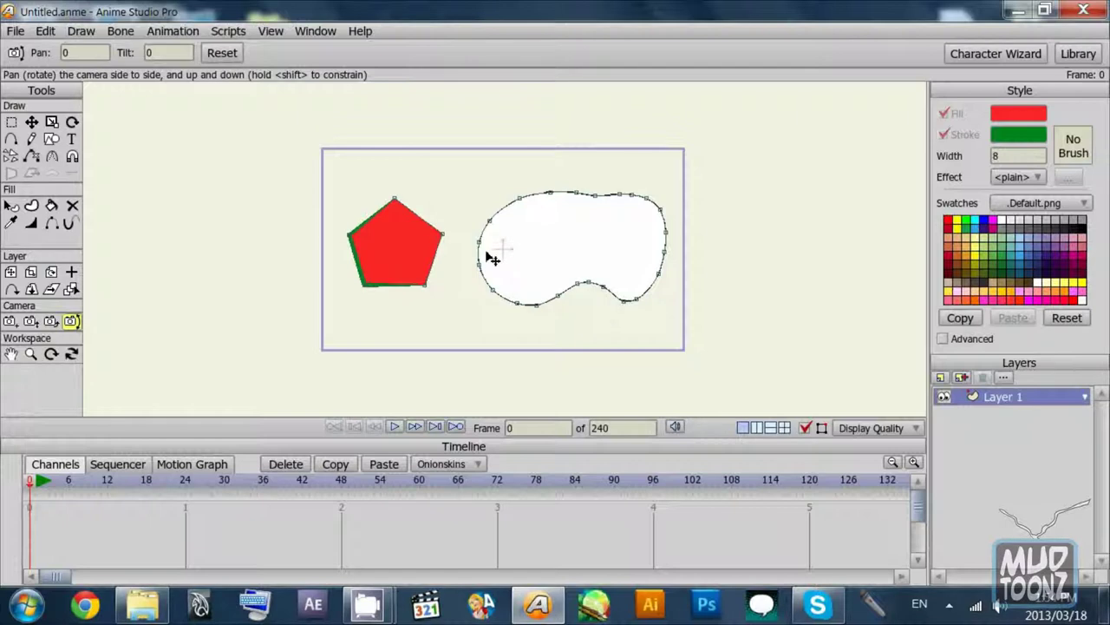
{"action": "key", "text": "g"}
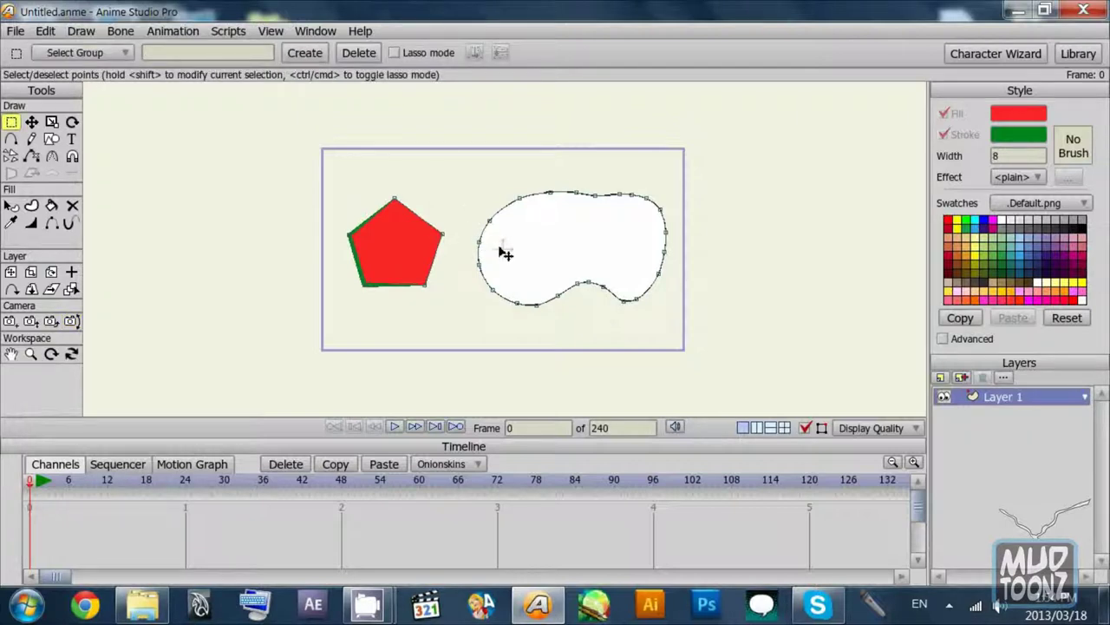
{"action": "left_click", "coordinate": [498, 252]}
{"action": "left_click", "coordinate": [464, 206]}
Step: Set the project dimensions to the HDTV 1080p preset in the project settings
{"action": "left_click", "coordinate": [16, 31]}
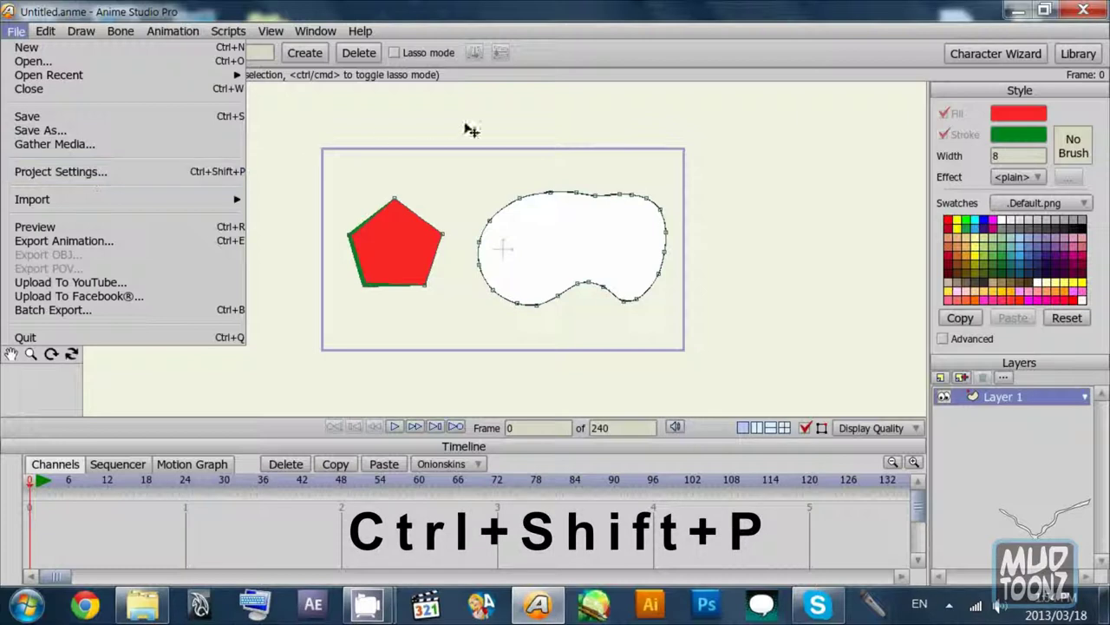
{"action": "left_click", "coordinate": [555, 133]}
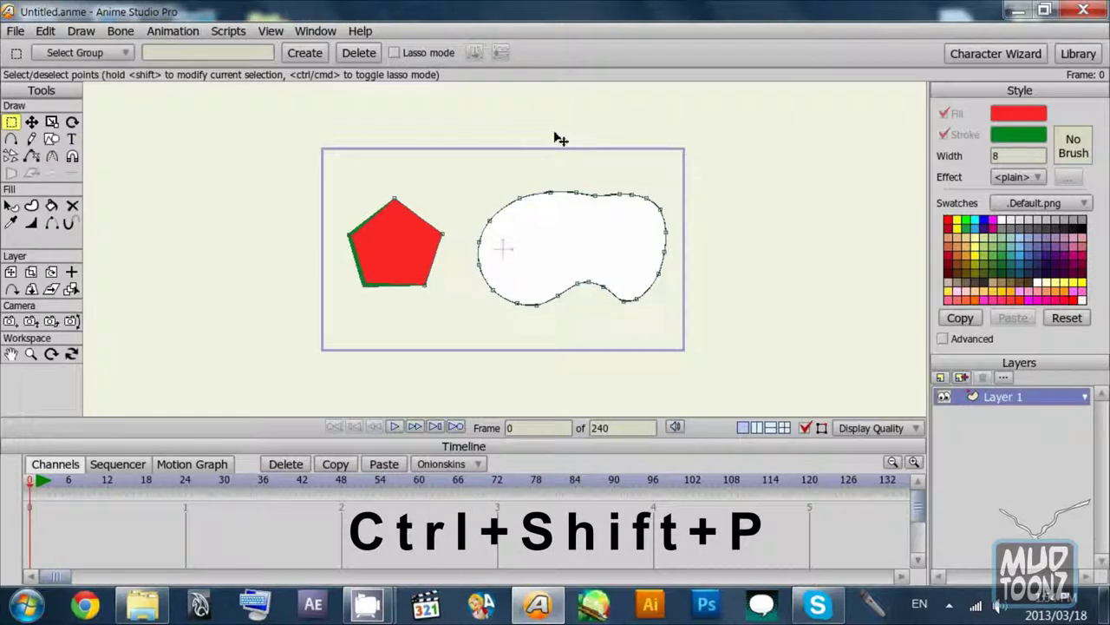
{"action": "key", "text": "ctrl+shift+p"}
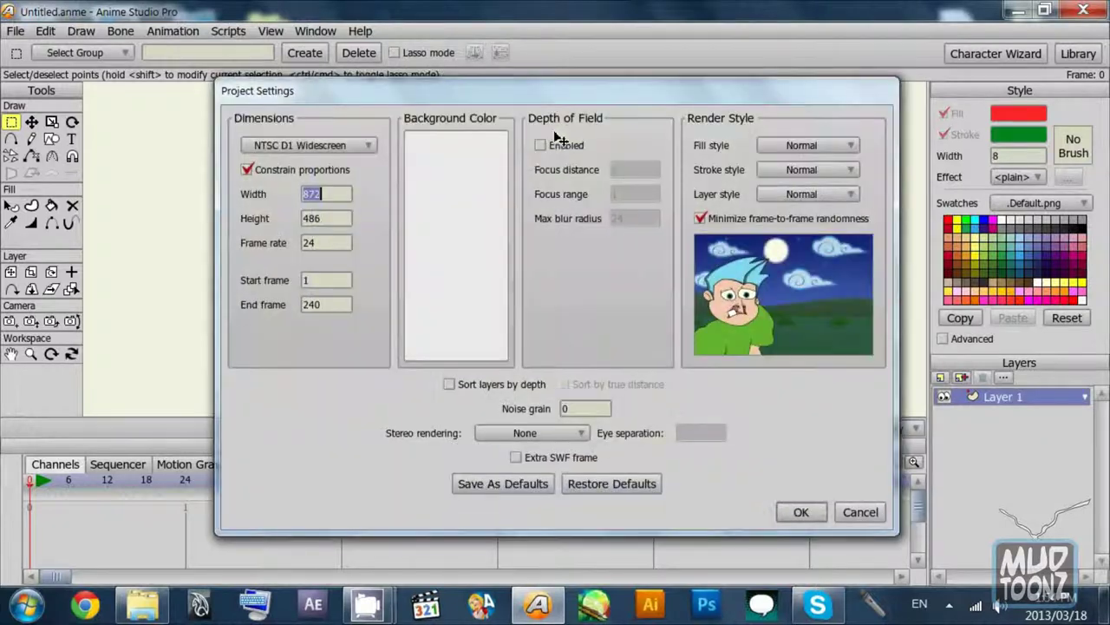
{"action": "left_click", "coordinate": [293, 148]}
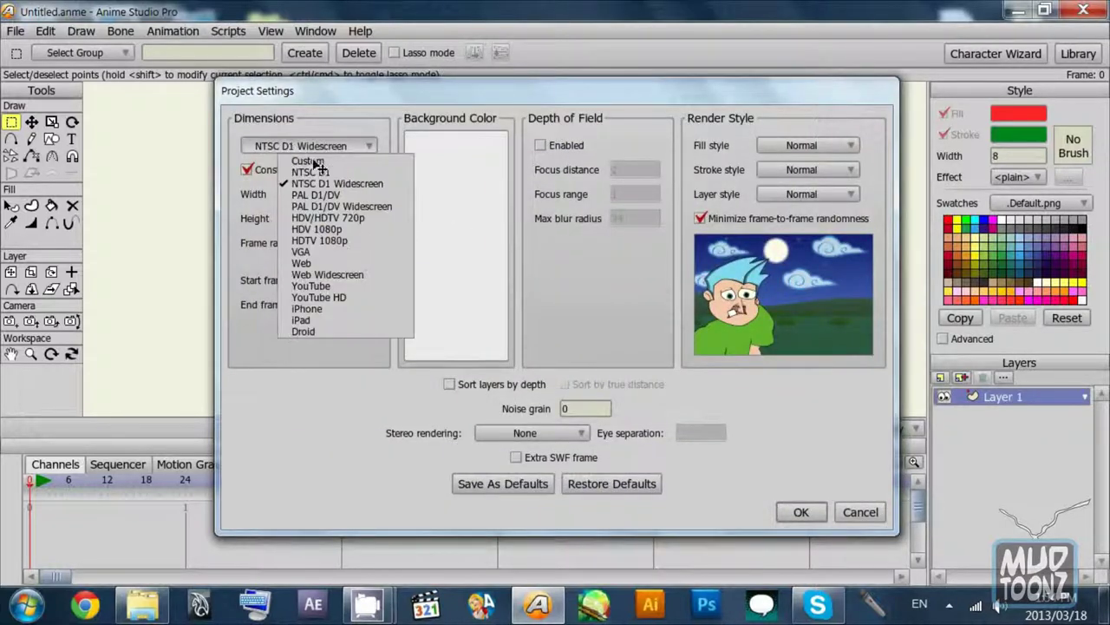
{"action": "left_click", "coordinate": [375, 247]}
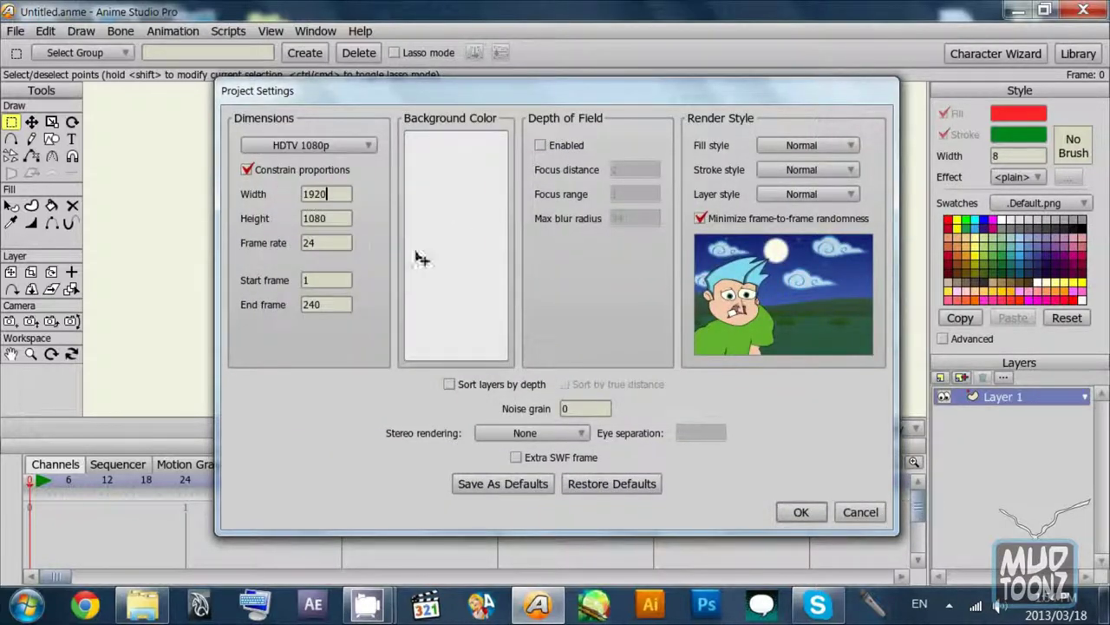
{"action": "left_click", "coordinate": [800, 513]}
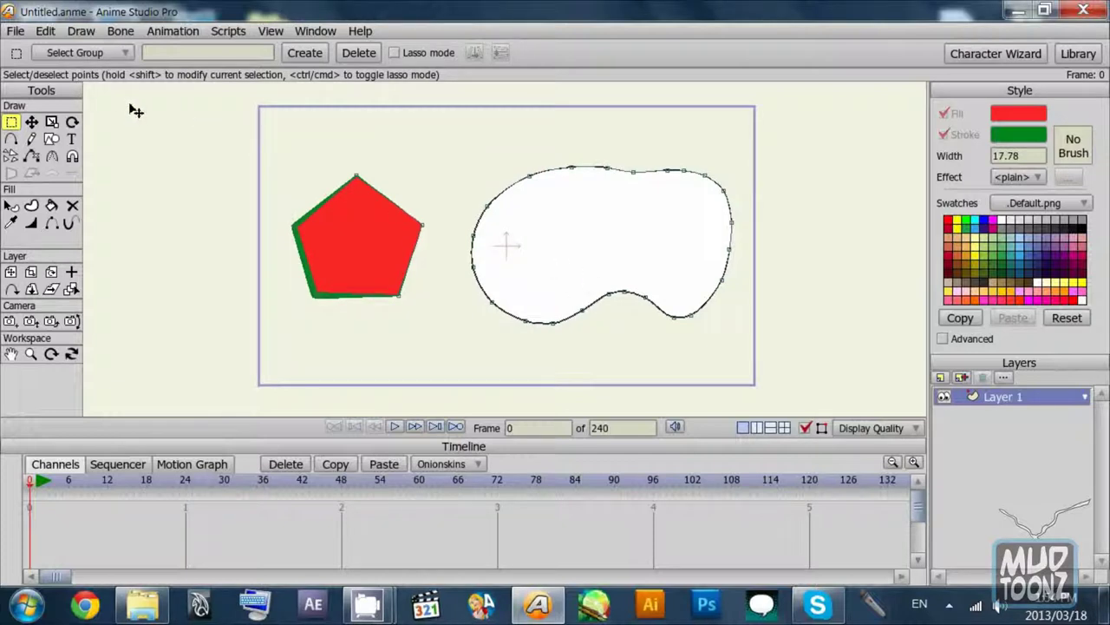
Step: Review the animation export settings and the file commands, and leave without exporting anything
{"action": "key", "text": "ctrl+e"}
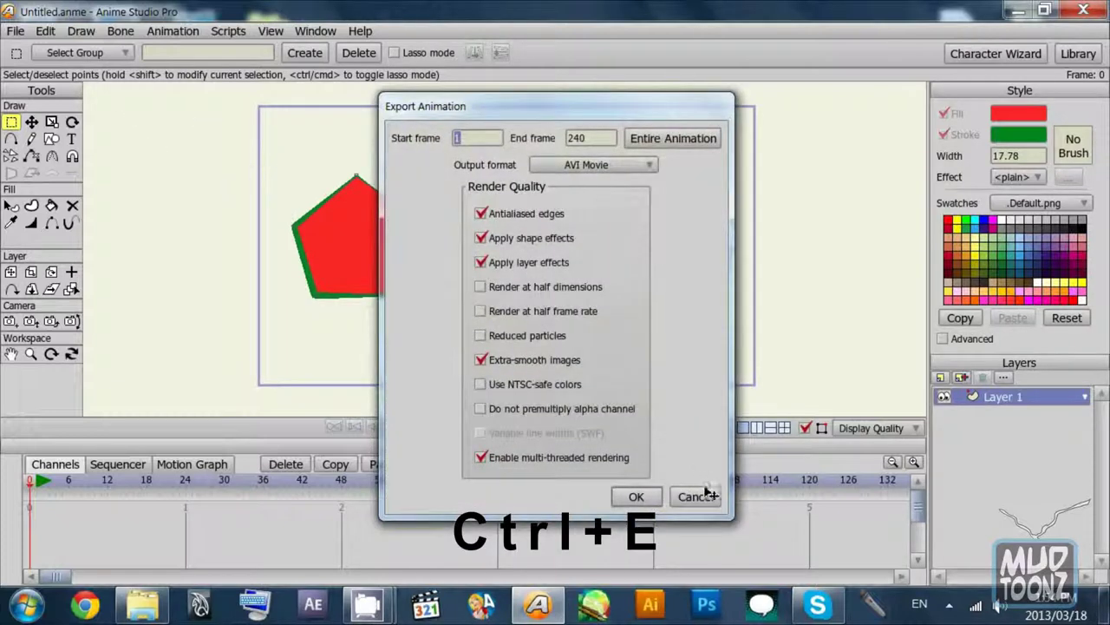
{"action": "left_click", "coordinate": [695, 497]}
{"action": "left_click", "coordinate": [17, 31]}
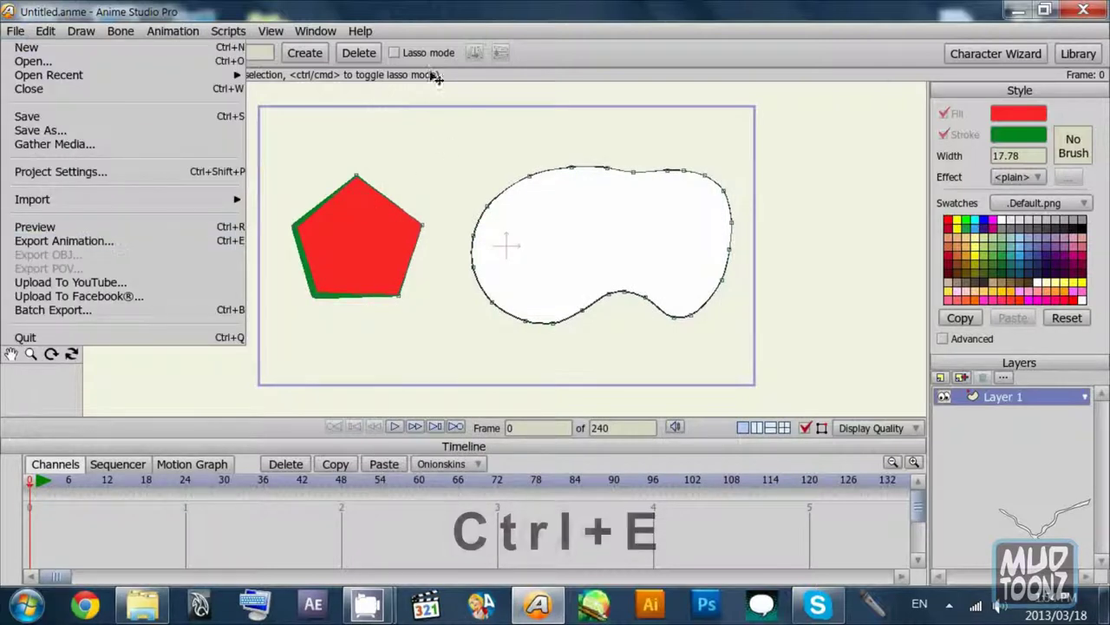
{"action": "left_click", "coordinate": [399, 85]}
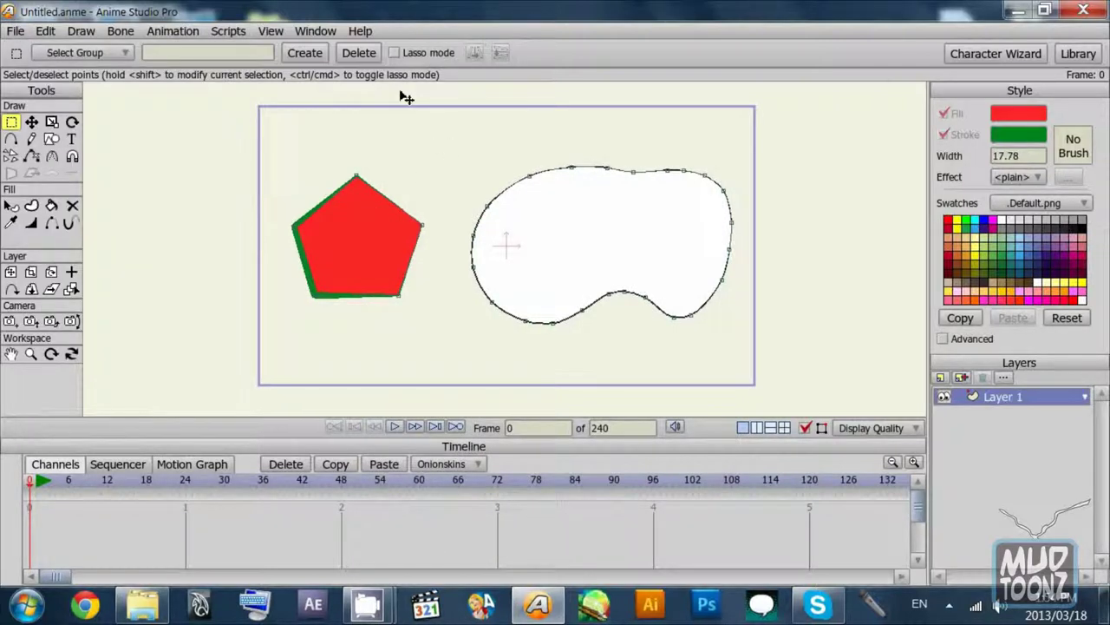
Step: Render a preview of the current frame, inspect the pentagon and the white freeform shape, and close the preview
{"action": "key", "text": "ctrl+r"}
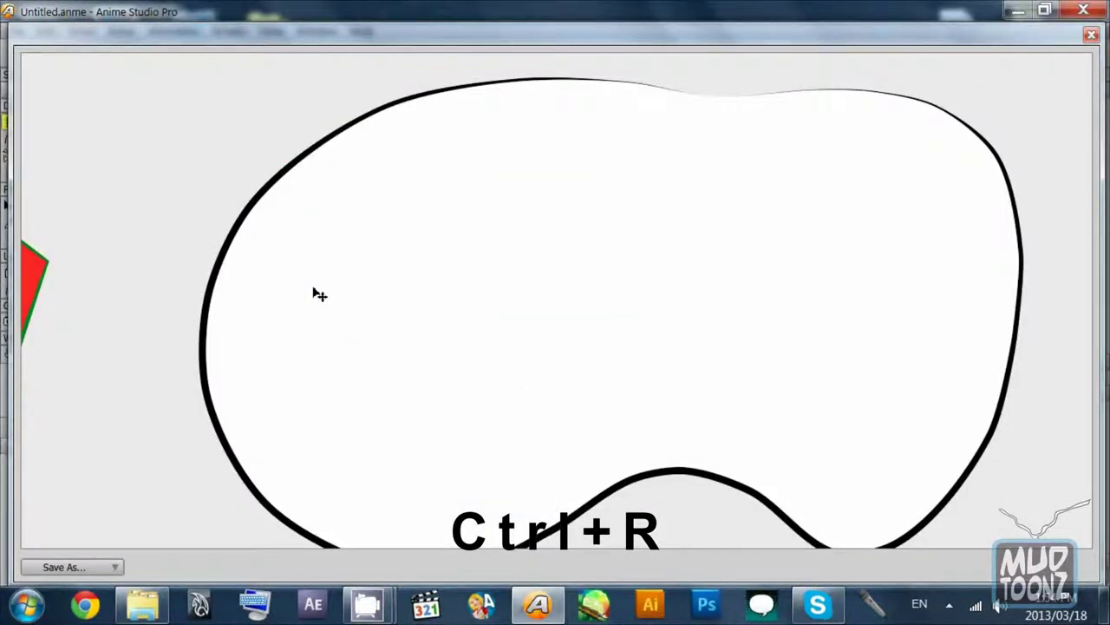
{"action": "left_click_drag", "start_coordinate": [313, 289], "coordinate": [813, 178]}
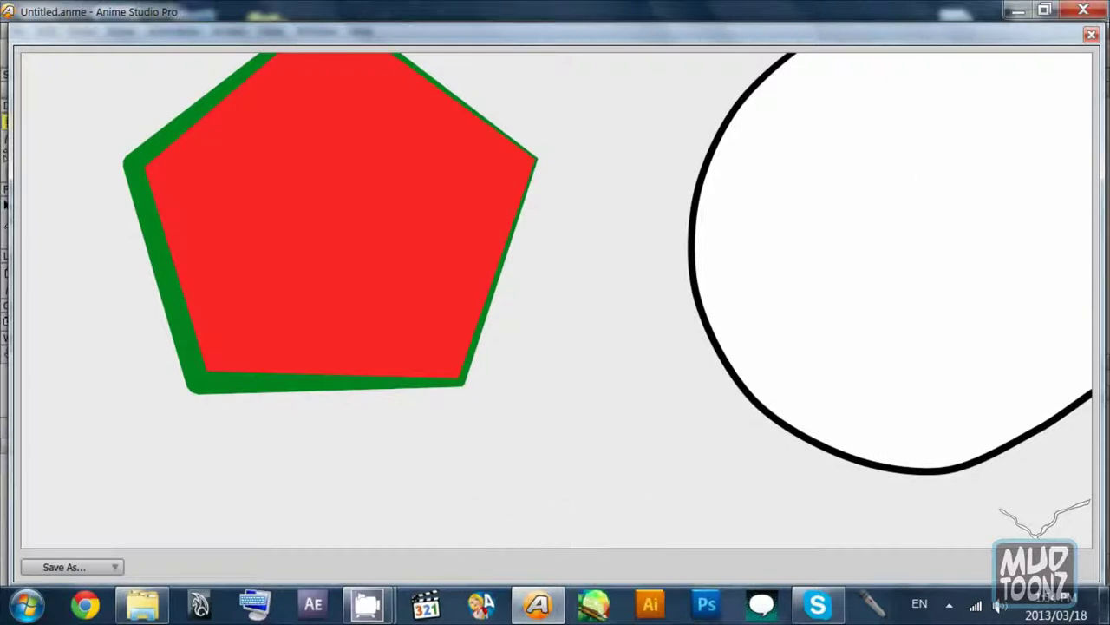
{"action": "left_click", "coordinate": [1092, 36]}
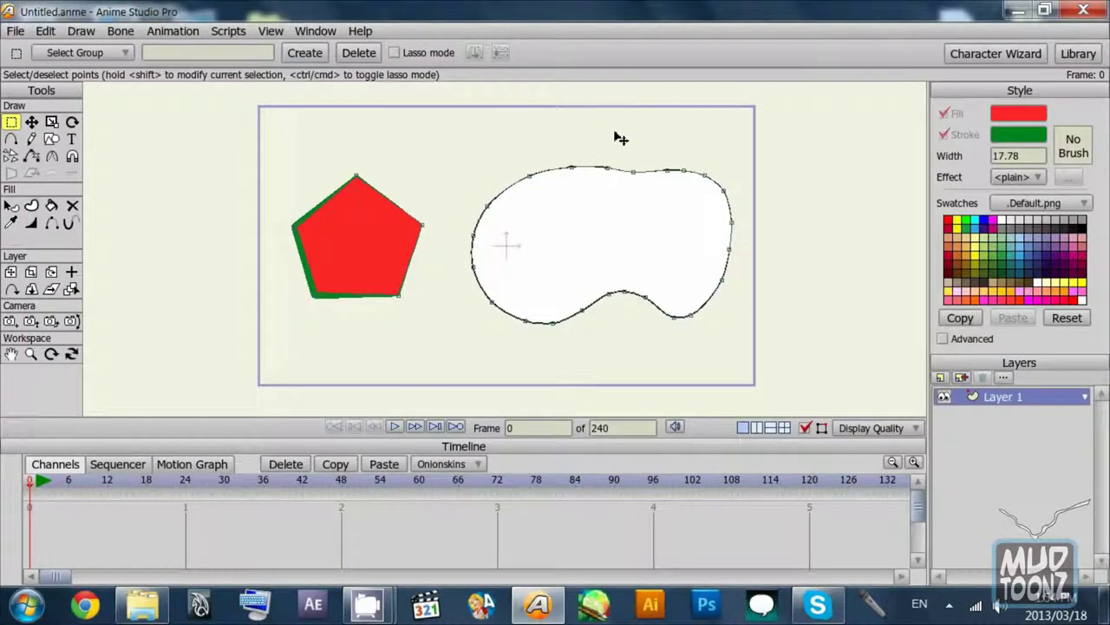
Step: Quit the animation program with the untitled project open
{"action": "left_click", "coordinate": [1083, 11]}
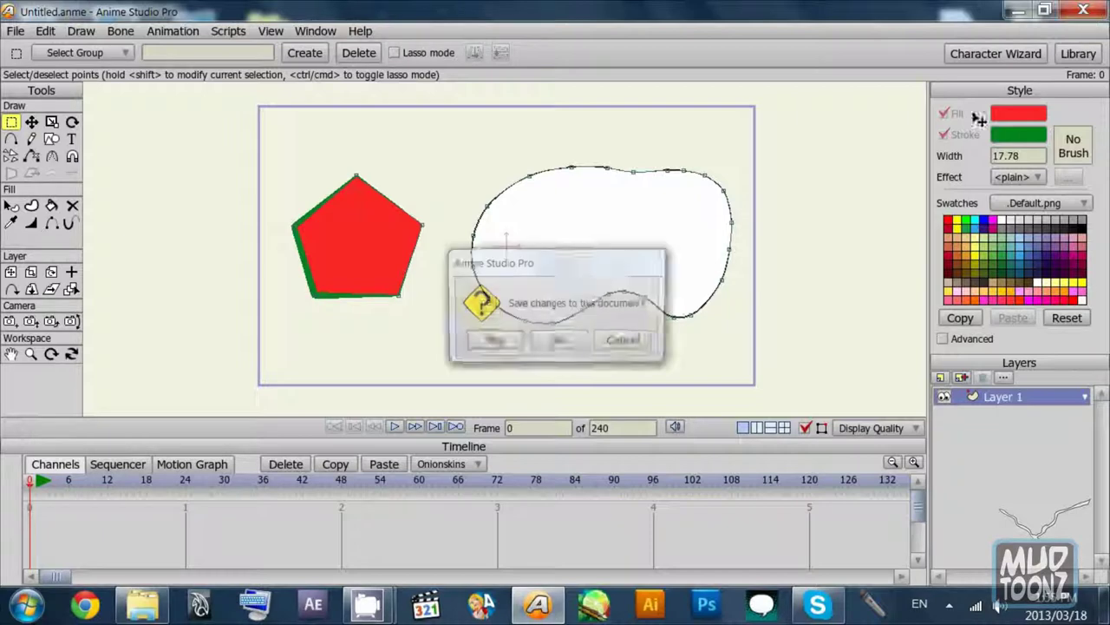